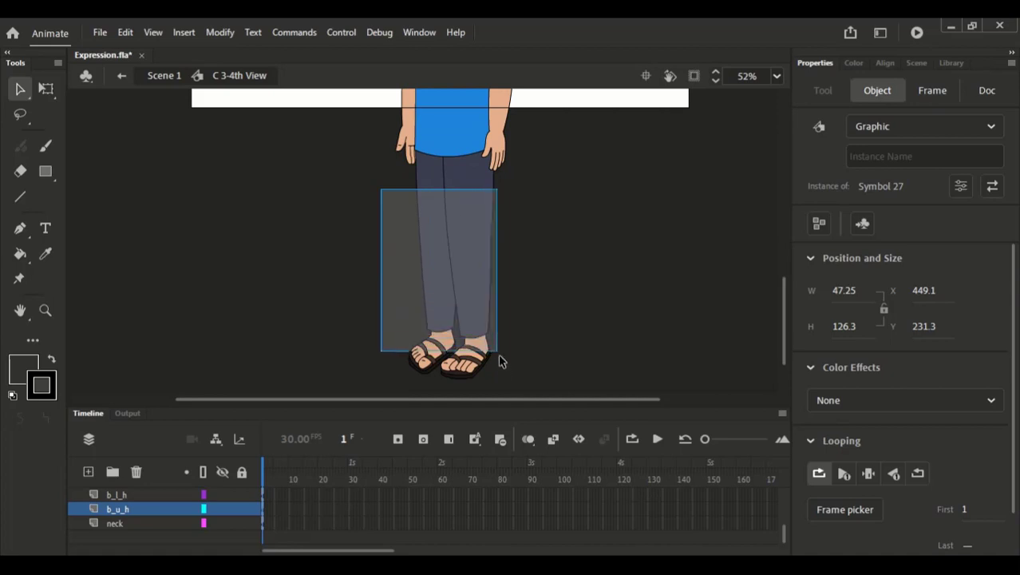
- Delete the character's legs and feet and remove their six empty layers, from f_l_l through b_l
key(Delete)
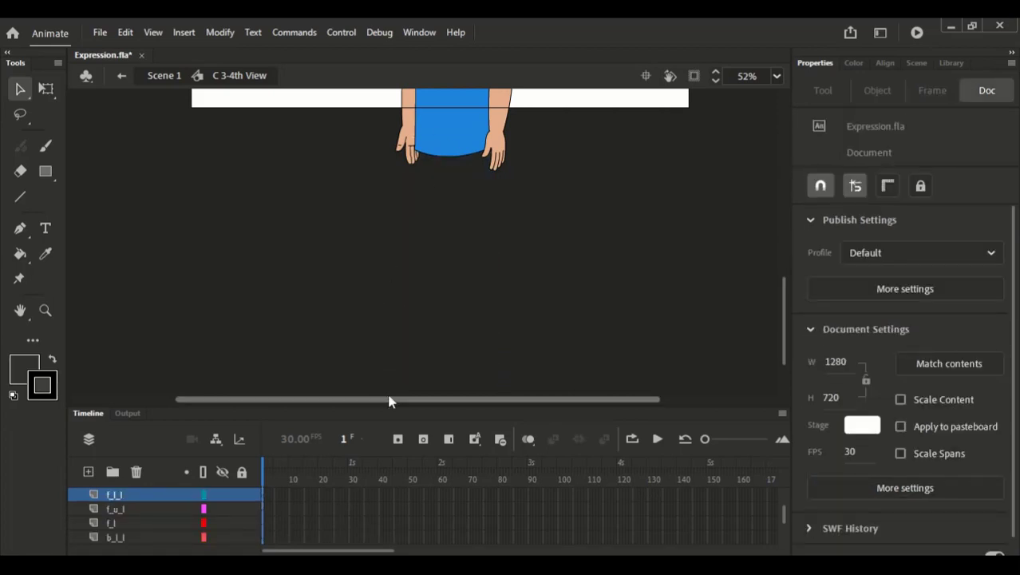
drag(401, 405, 431, 179)
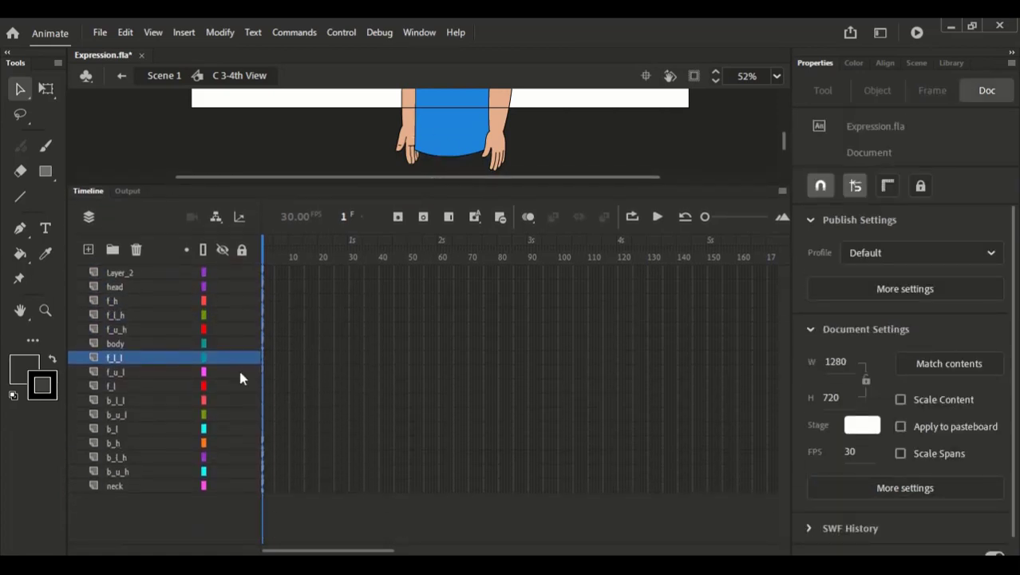
click(720, 218)
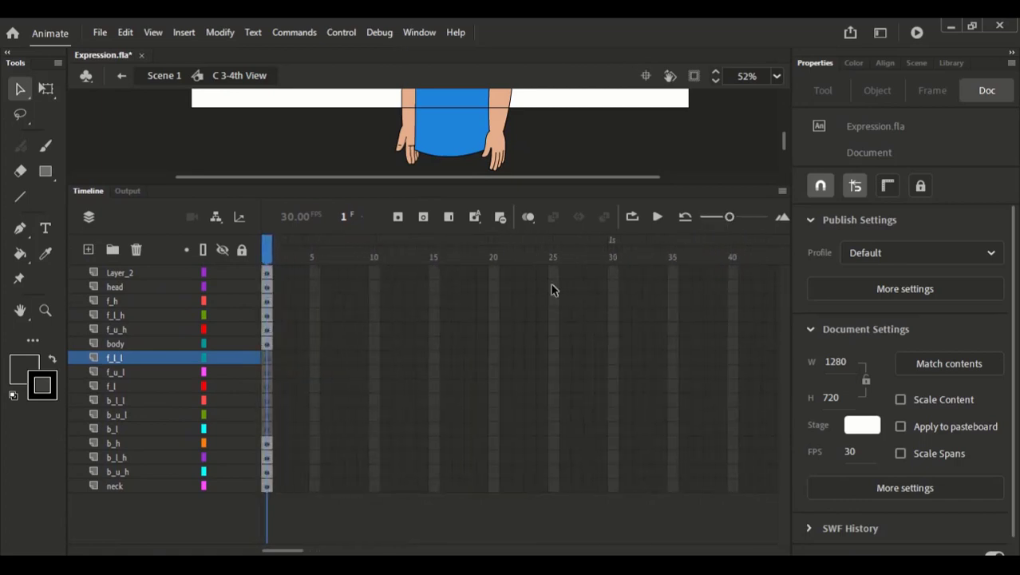
shift+click(156, 427)
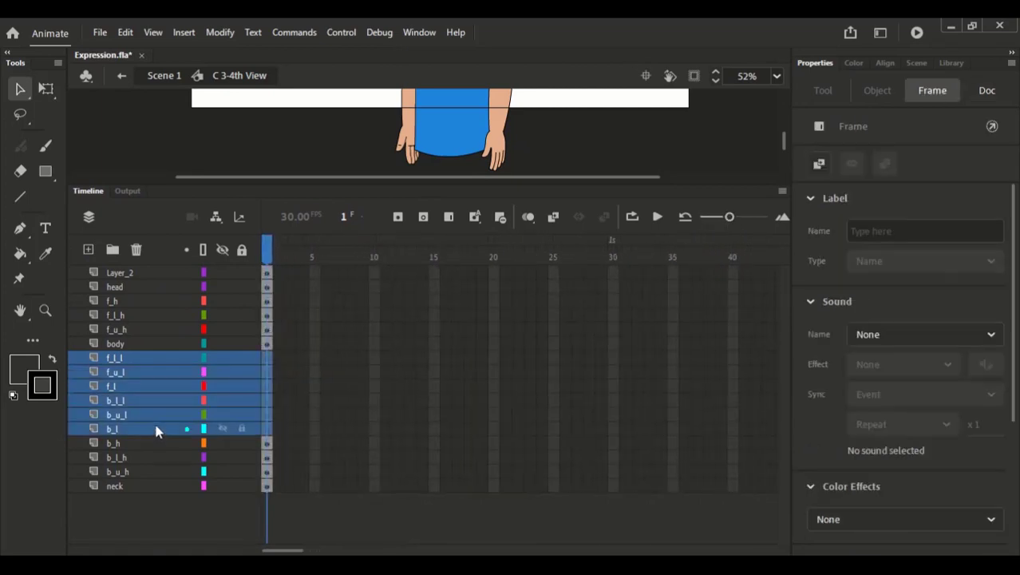
click(135, 249)
drag(224, 185, 207, 285)
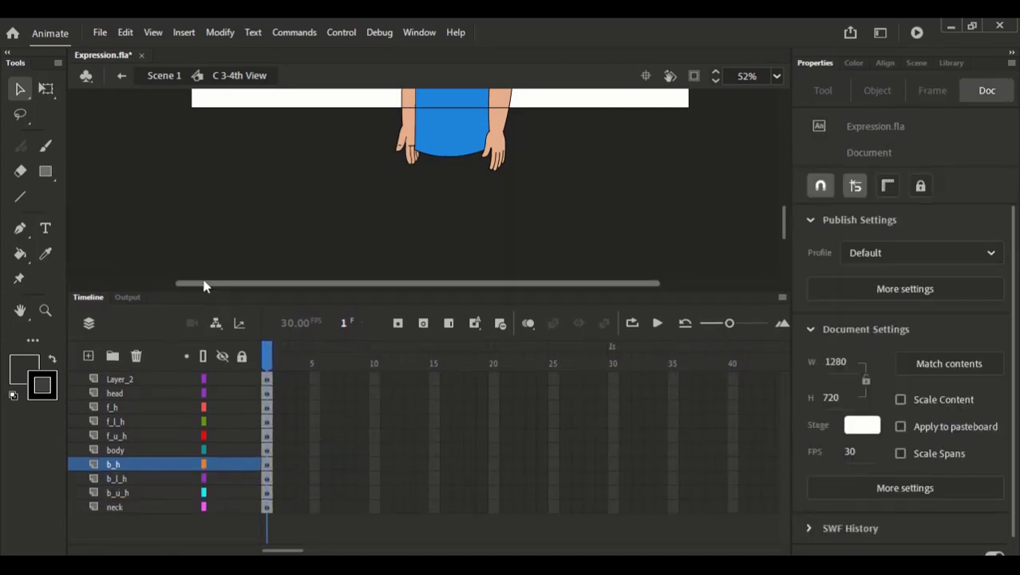
- Extend the frames of all ten C 3-4th View layers past frame 130 and return to frame 1
click(468, 287)
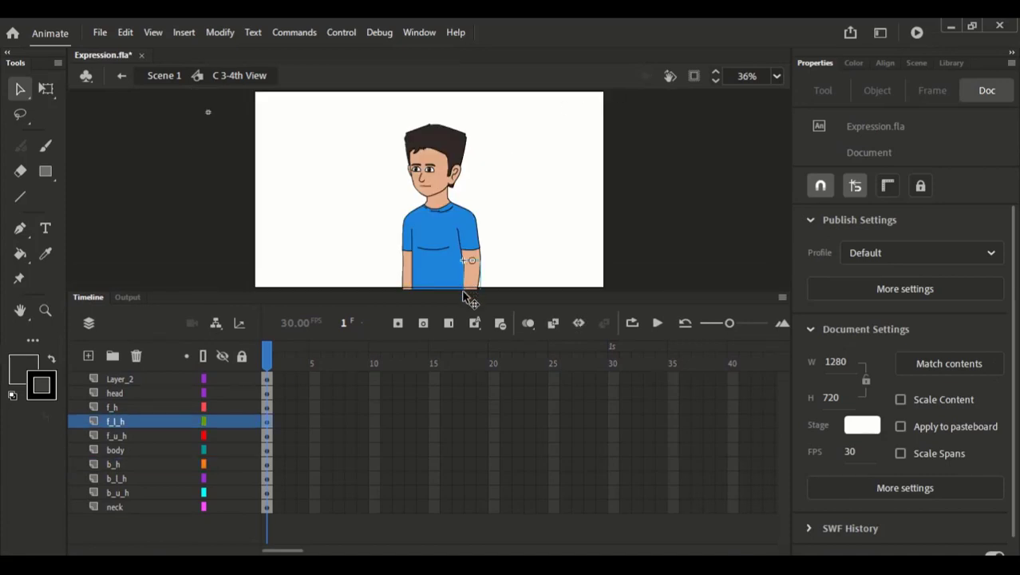
drag(467, 297, 410, 277)
drag(729, 307, 713, 307)
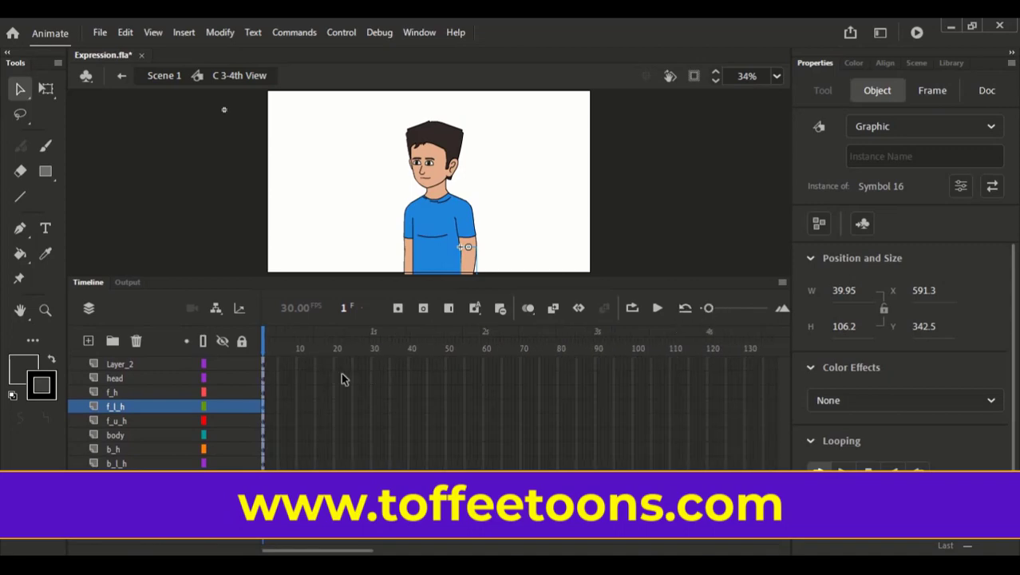
drag(305, 359, 761, 469)
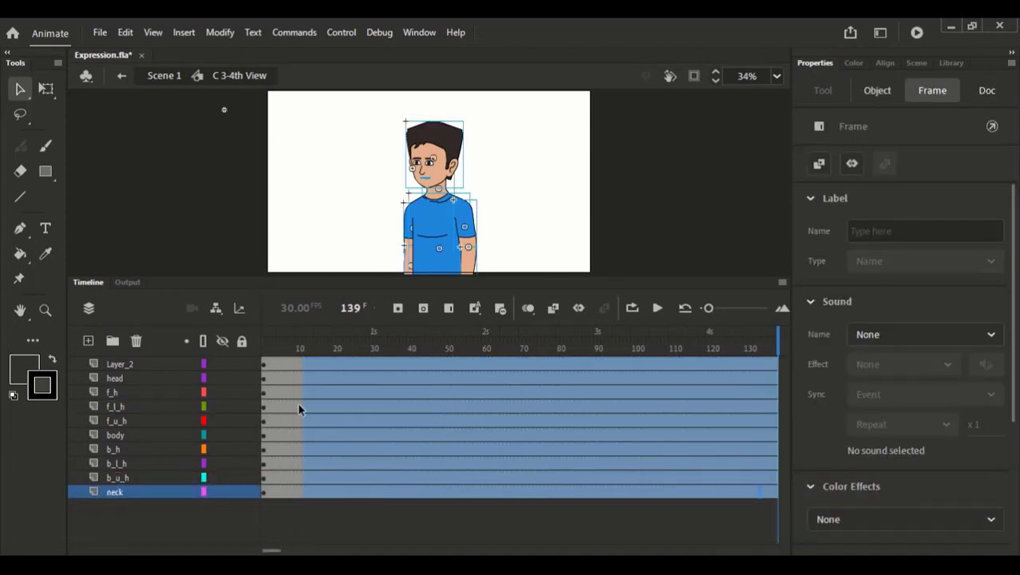
key(Home)
drag(423, 276, 424, 380)
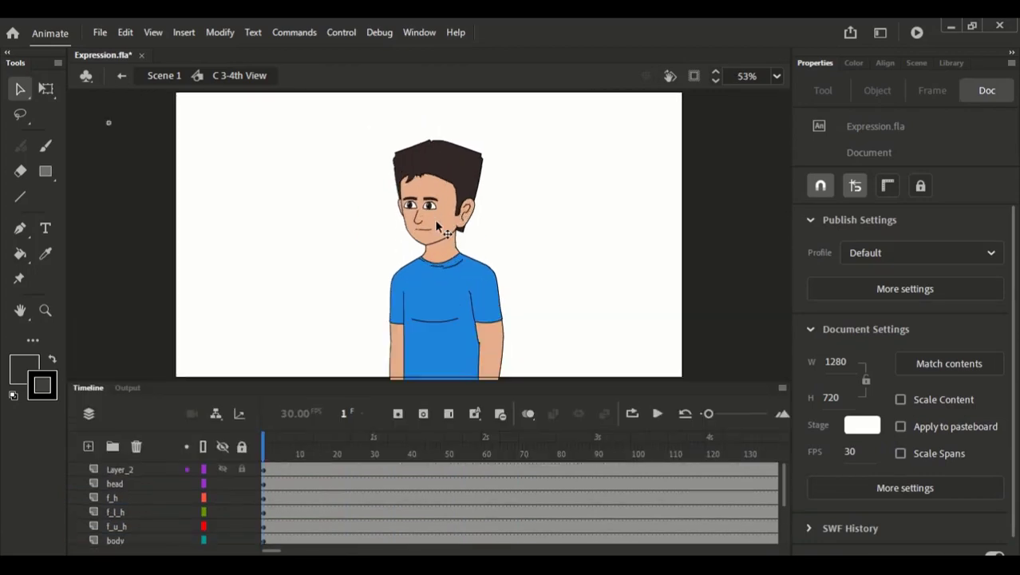
- Select the character's mouth on the face and open its Mithi Lip 2 symbol for editing
scroll(427, 233, up, 3)
click(407, 234)
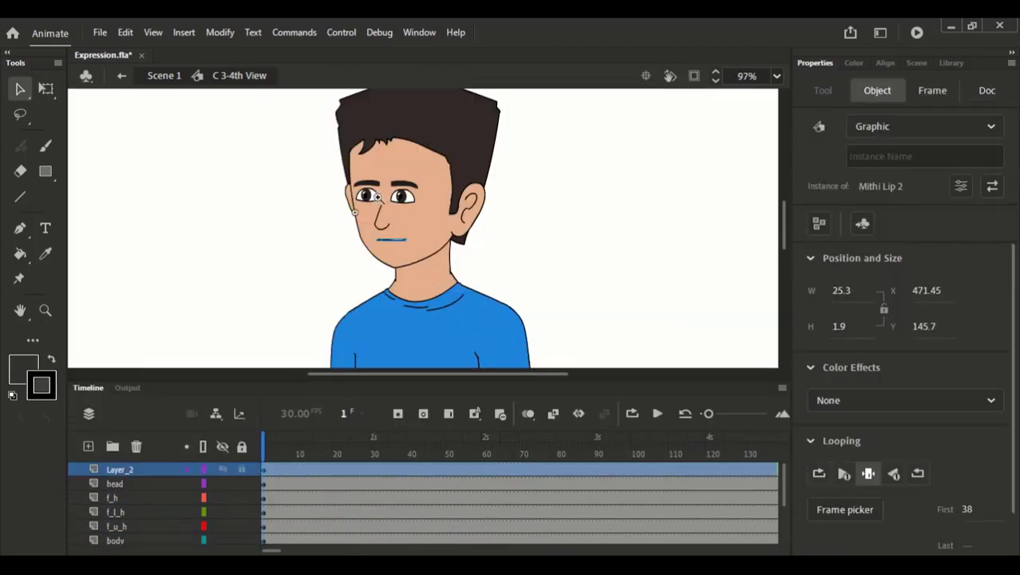
scroll(407, 233, up, 5)
drag(410, 209, 423, 304)
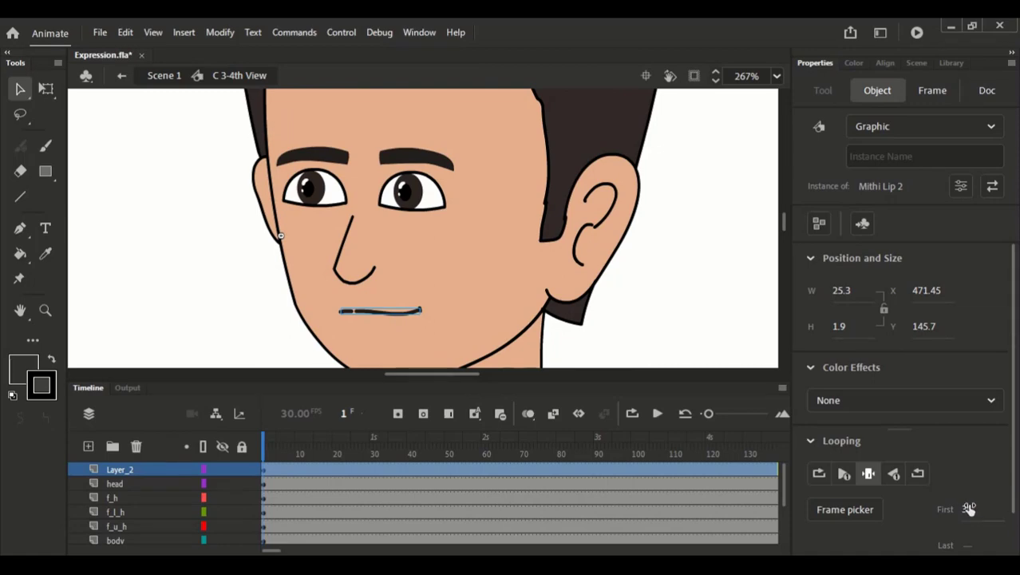
double_click(377, 314)
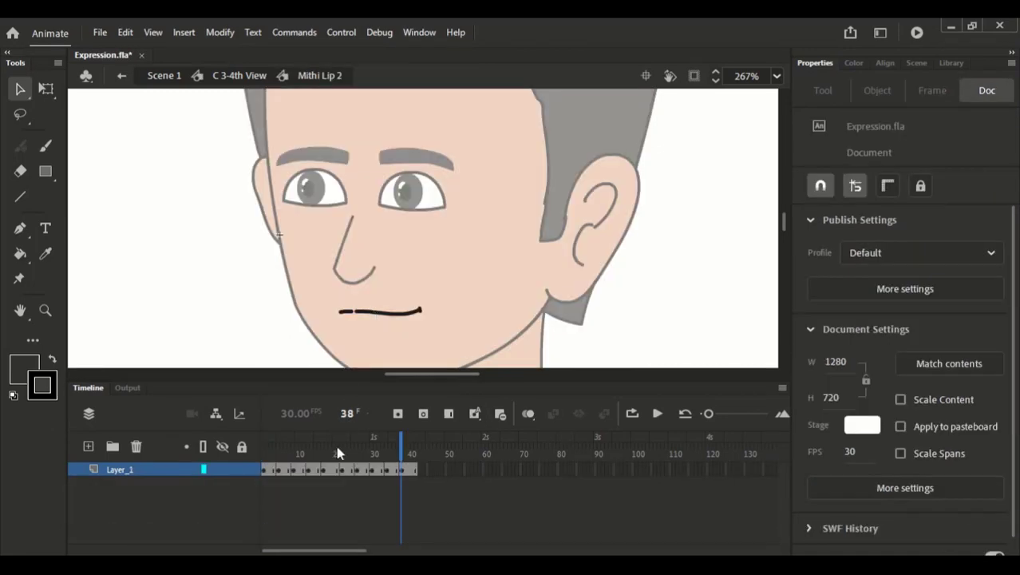
- Examine the different mouth shapes along the Mithi Lip 2 timeline and return to C 3-4th View
click(299, 454)
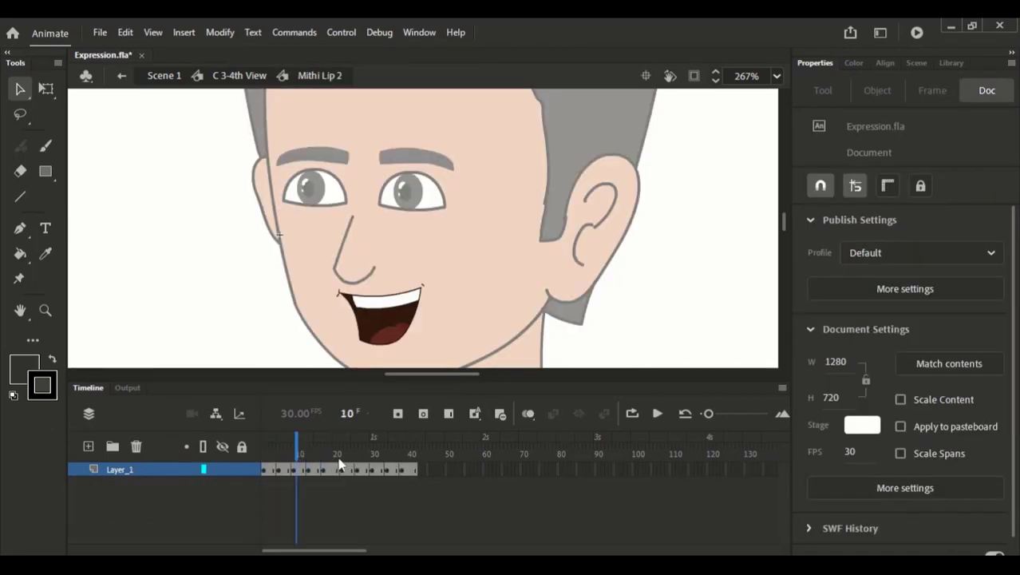
click(333, 455)
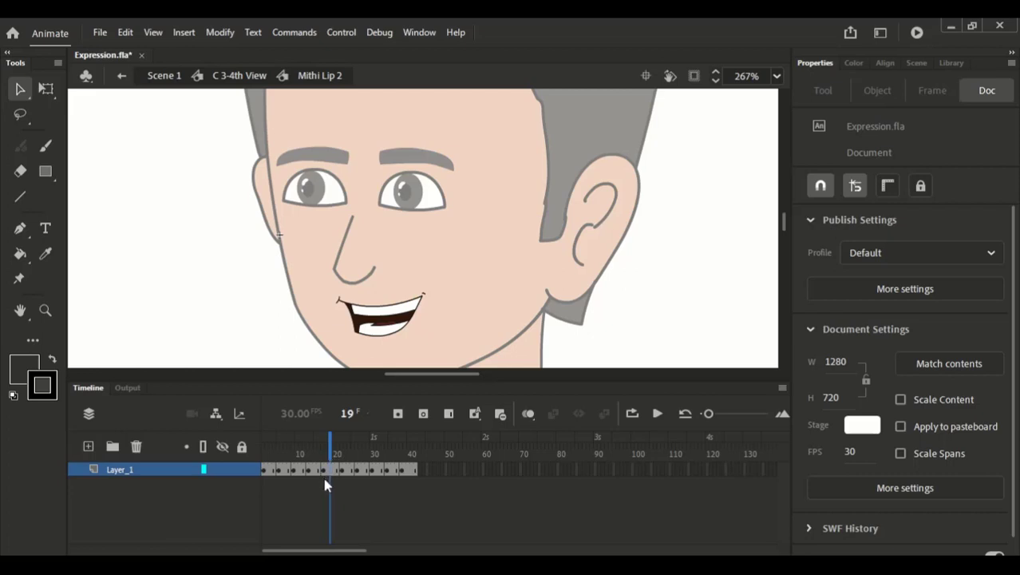
click(300, 453)
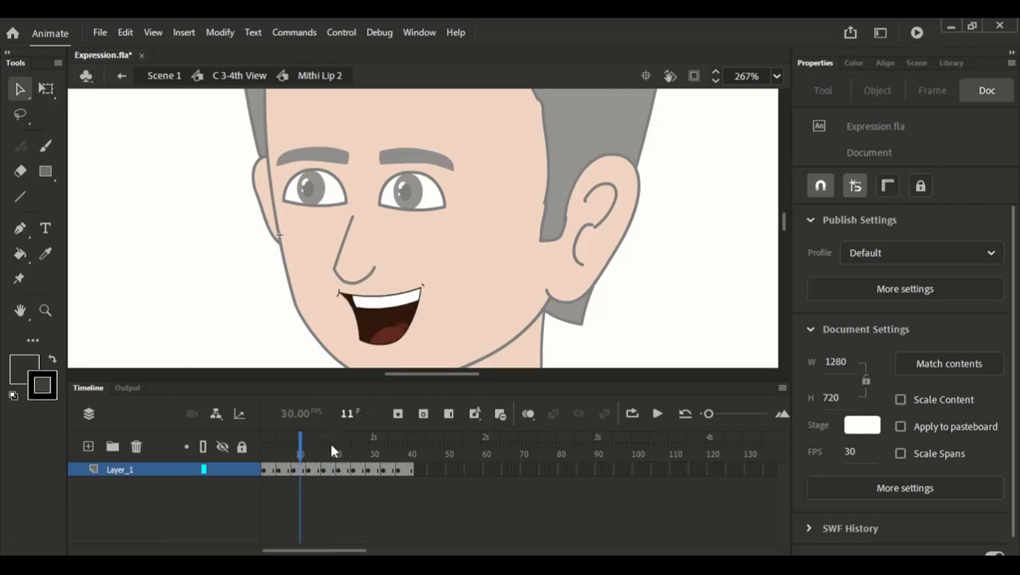
click(321, 454)
click(316, 454)
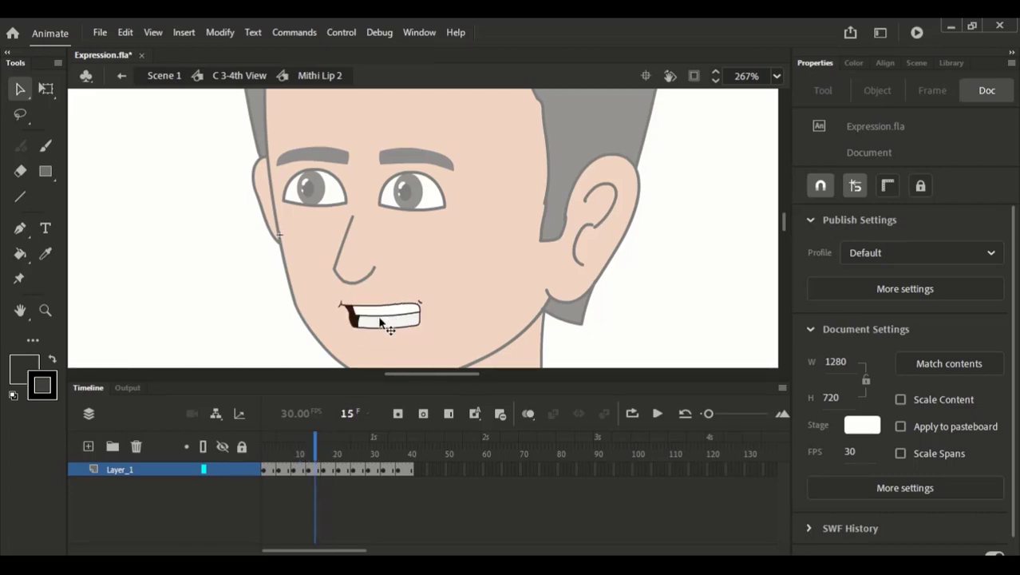
click(401, 452)
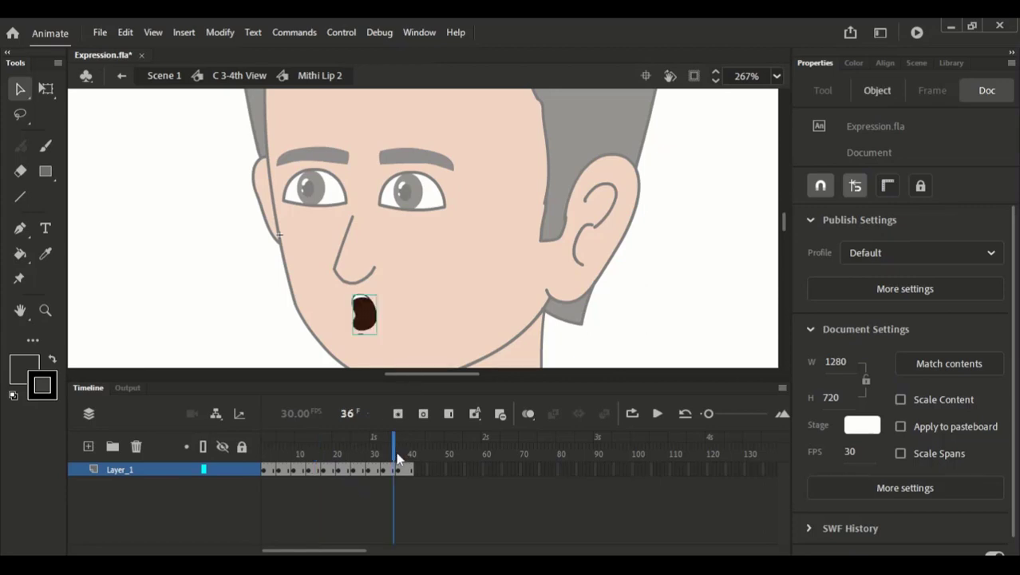
click(408, 453)
click(389, 454)
click(375, 453)
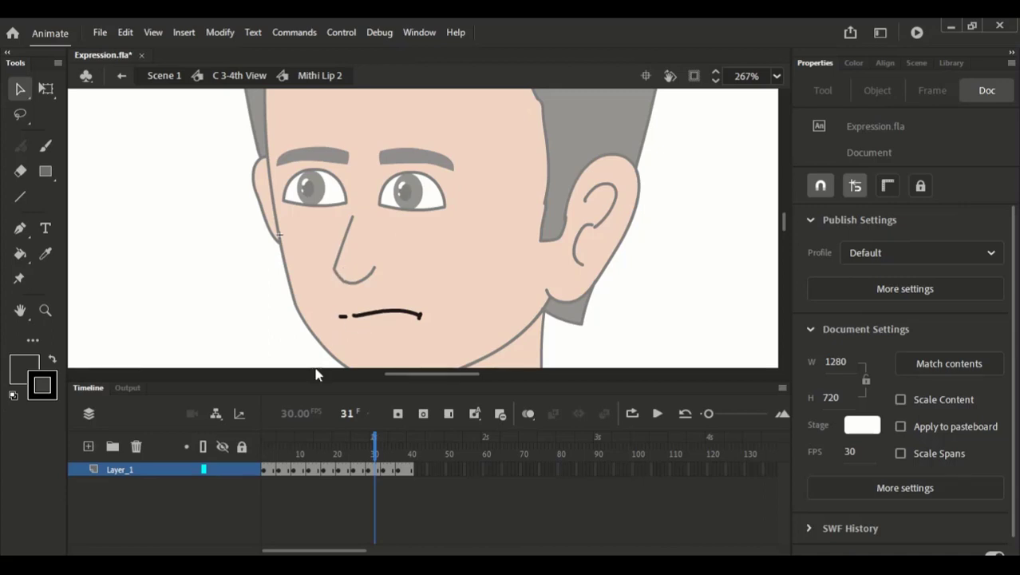
drag(284, 459, 352, 455)
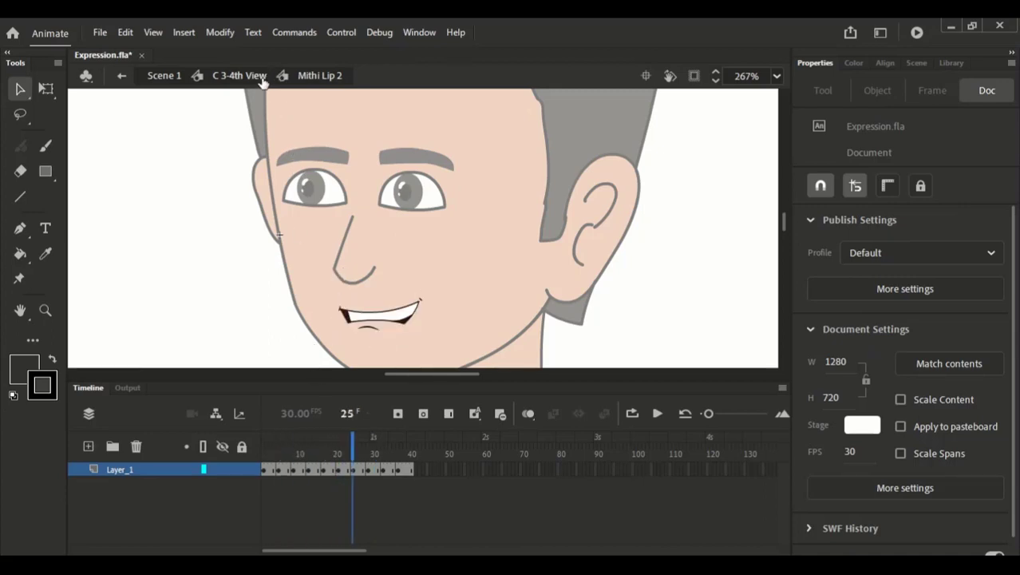
drag(265, 439, 311, 445)
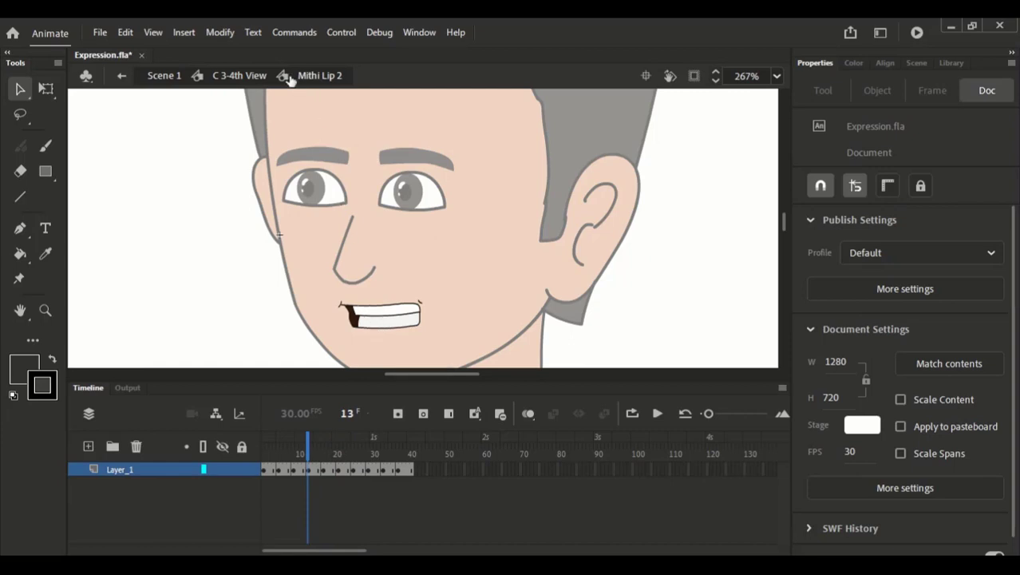
click(259, 75)
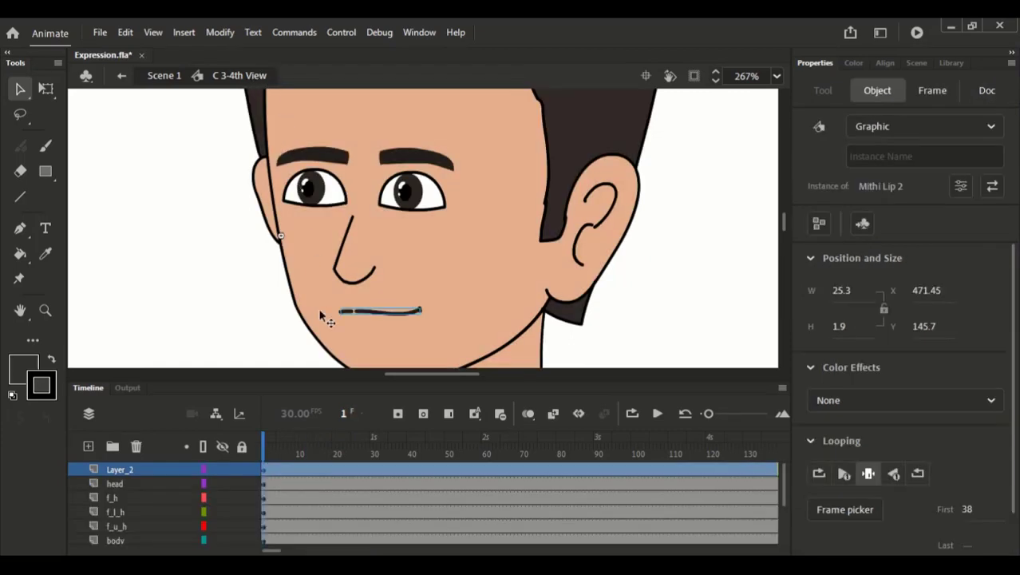
- Inspect the contents of the face symbol and the instance type of the head and all other character parts
key(ctrl+minus)
scroll(427, 241, up, 2)
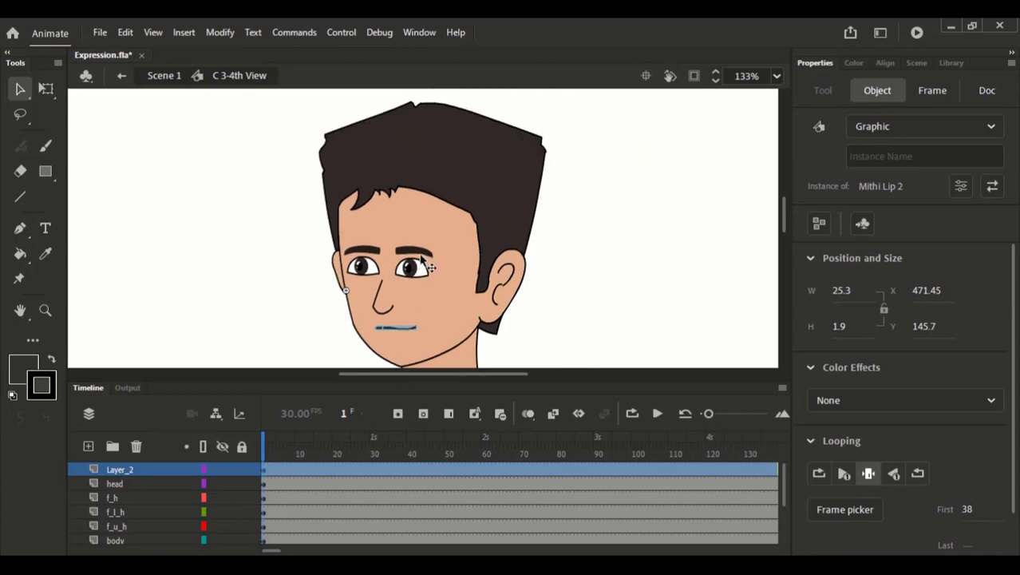
double_click(423, 265)
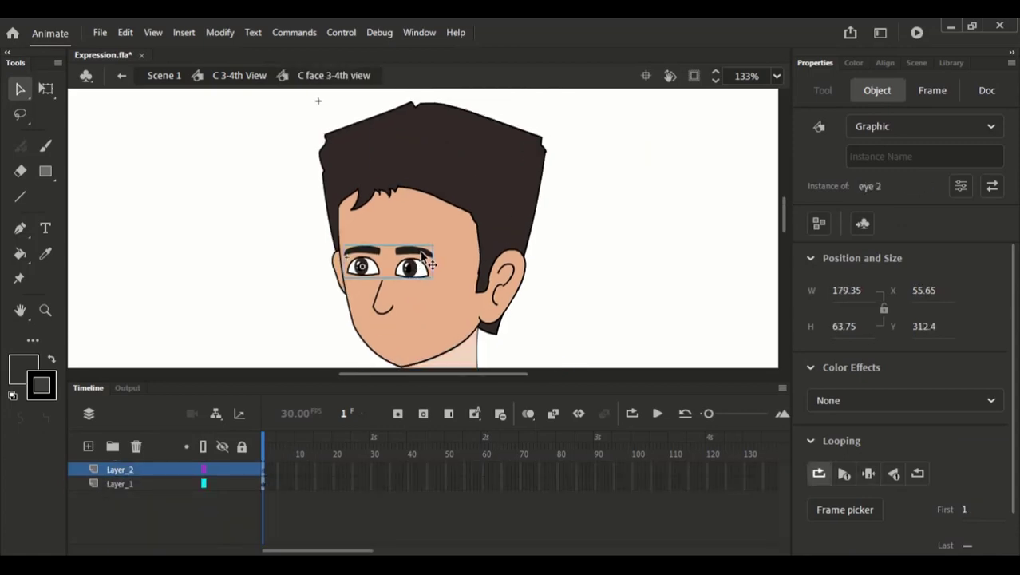
click(257, 78)
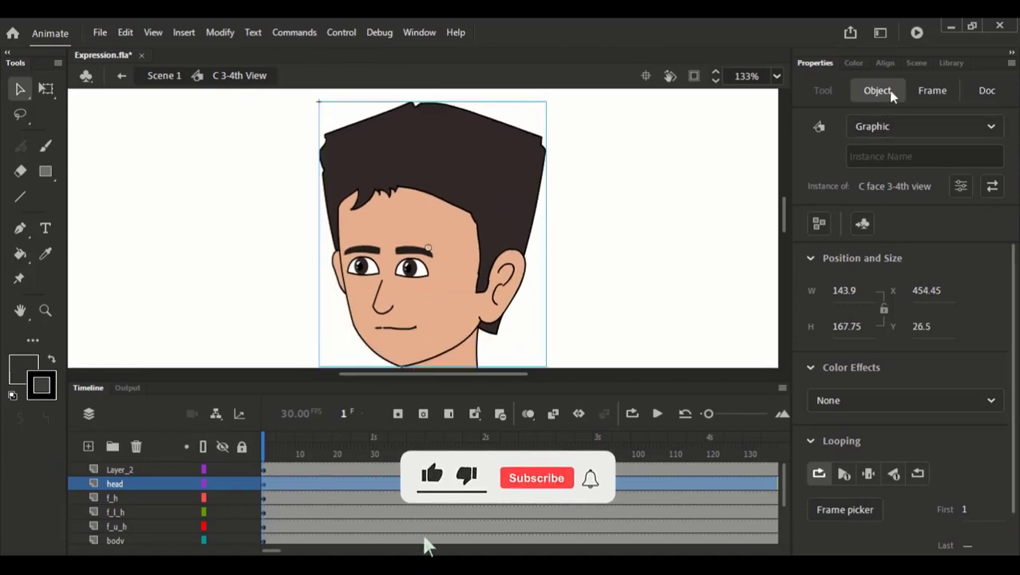
double_click(428, 237)
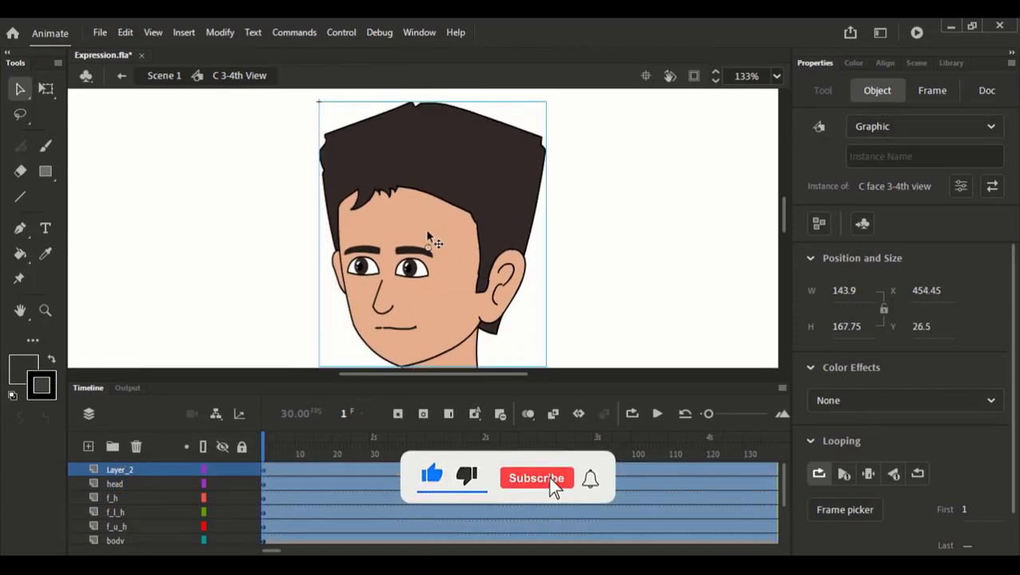
key(ctrl+a)
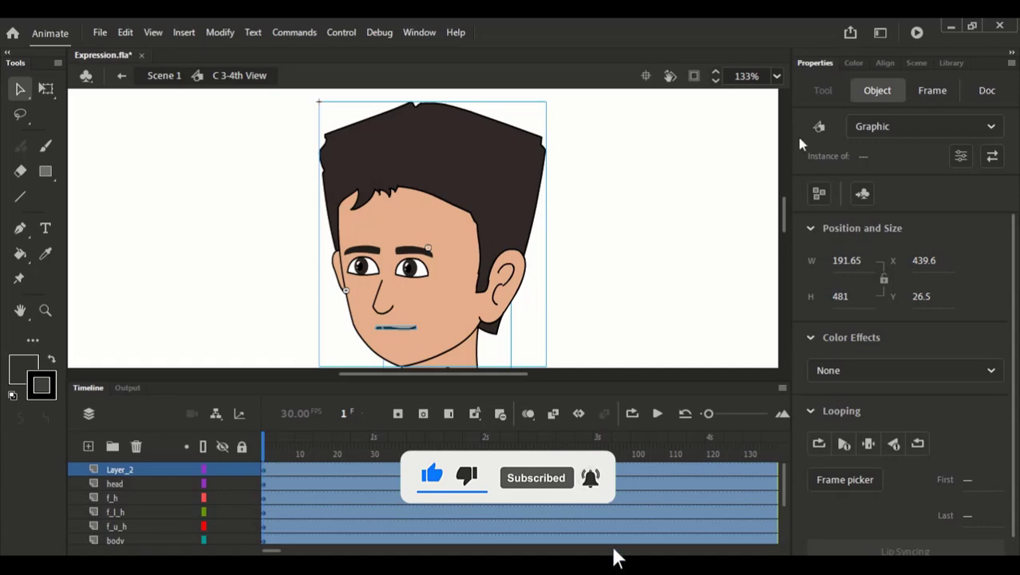
click(562, 200)
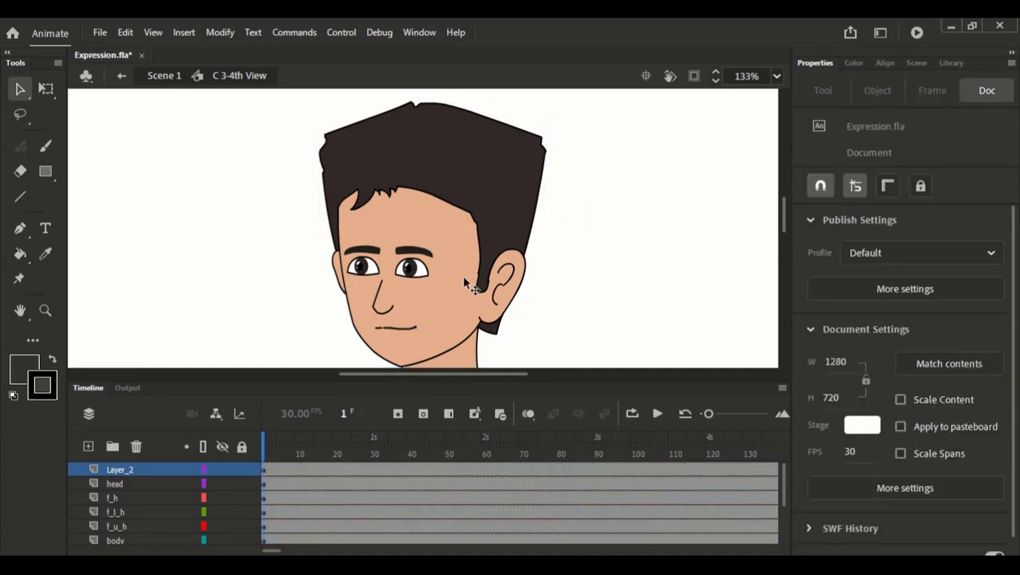
- Open the C face 3-4th view symbol and extend the frames of Layer_2 and Layer_1 past frame 170
double_click(464, 283)
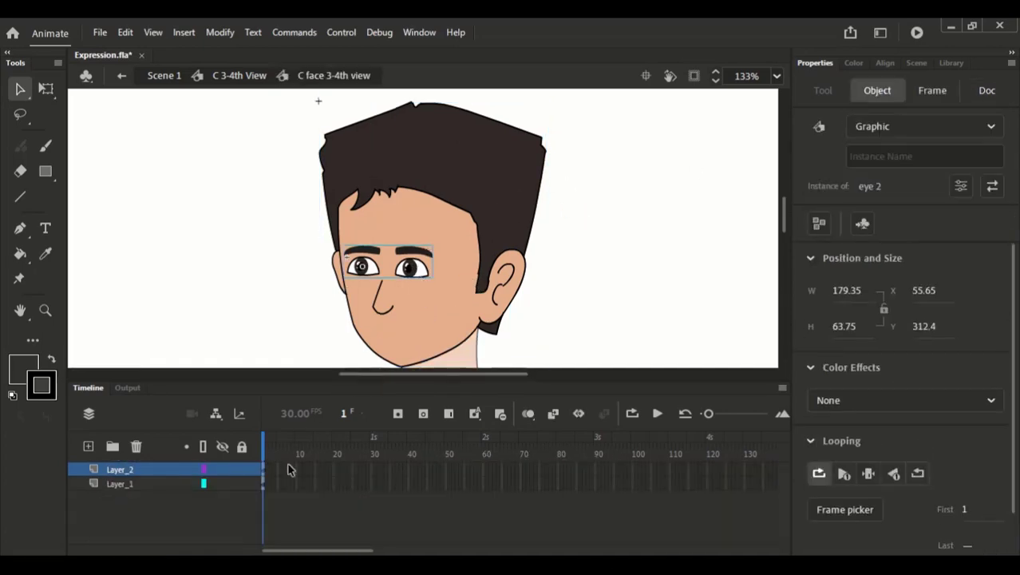
drag(288, 469, 851, 534)
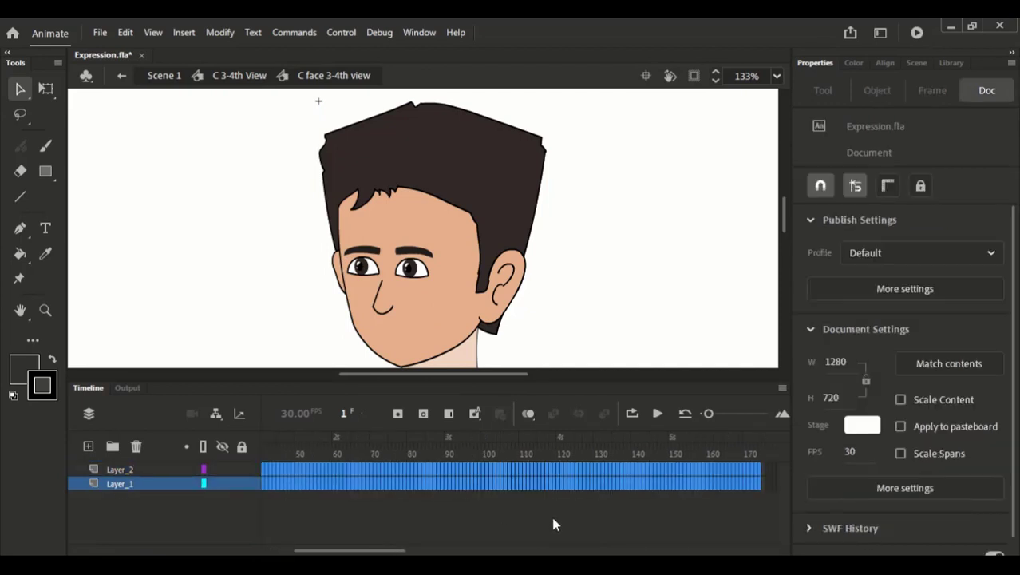
click(421, 471)
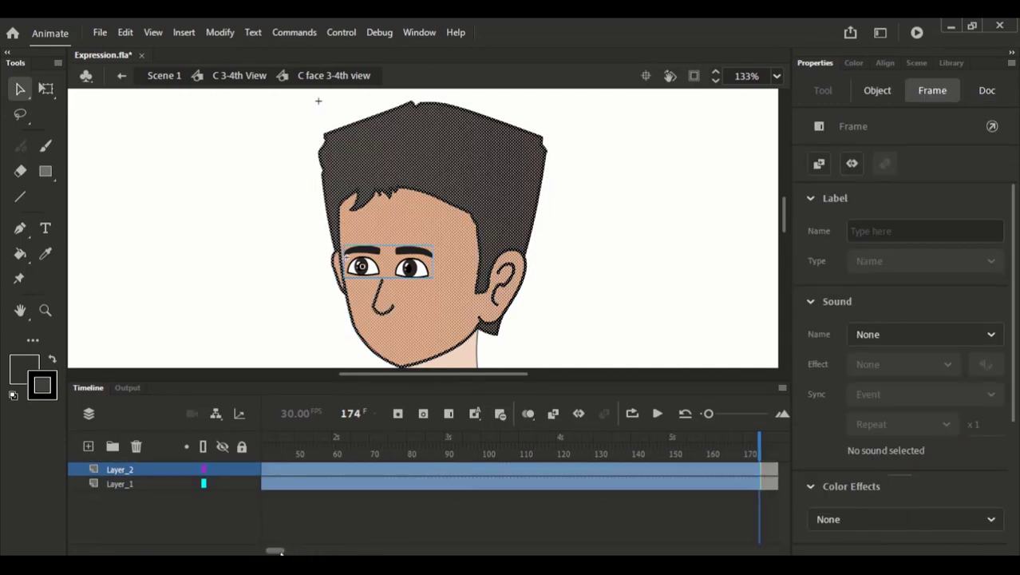
drag(280, 451, 257, 452)
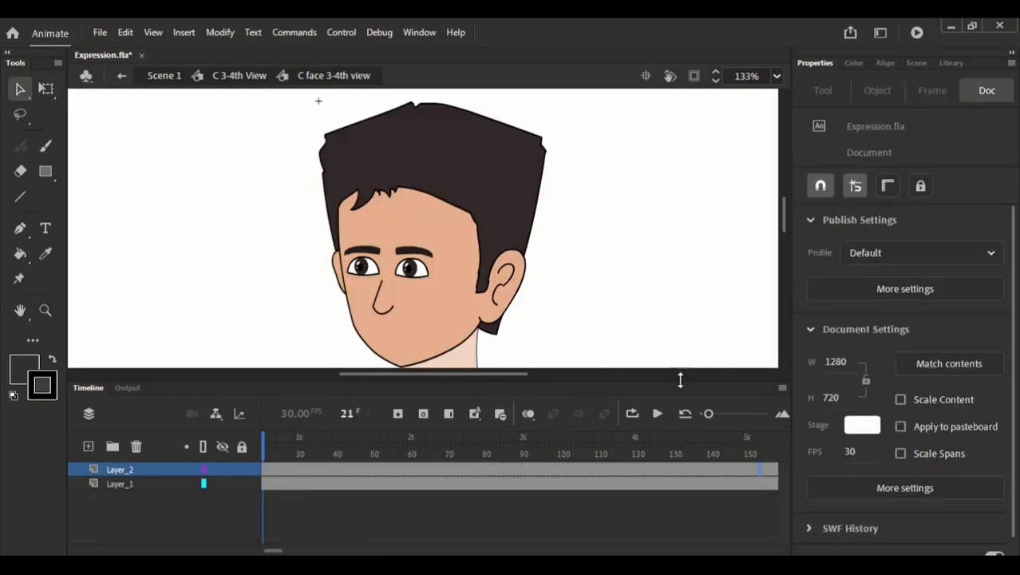
- Open the eye 2 symbol, extend its eyebrow, stroke, eyeball and white layers past frame 170, and return to frame 1
double_click(407, 268)
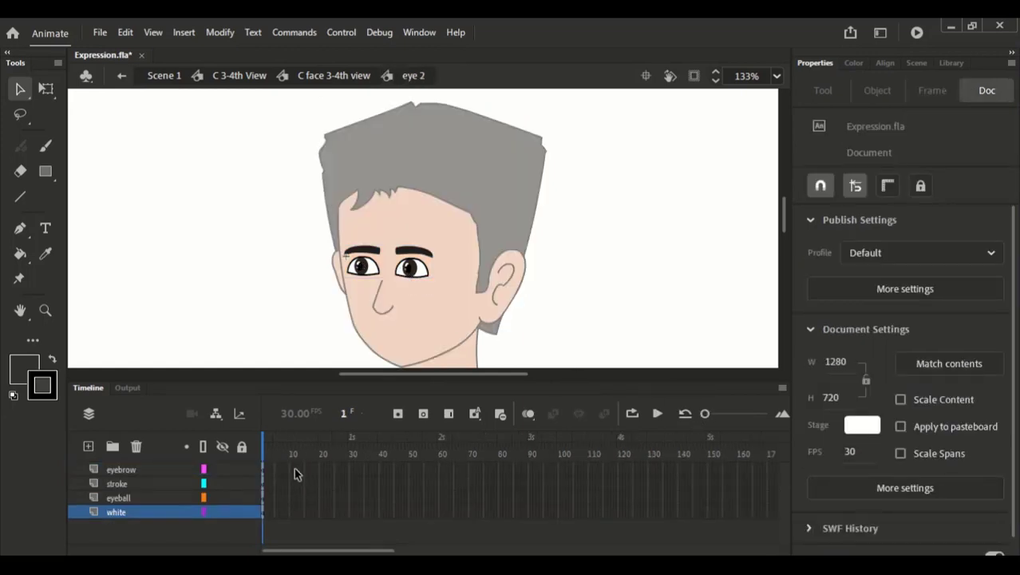
drag(297, 474, 861, 556)
key(F5)
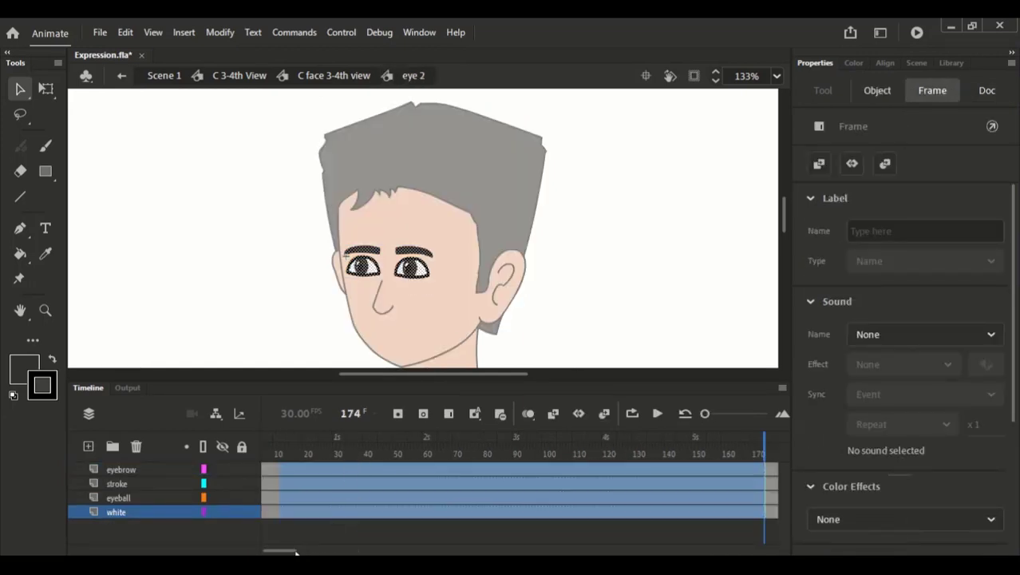
drag(278, 552, 273, 551)
drag(291, 451, 262, 450)
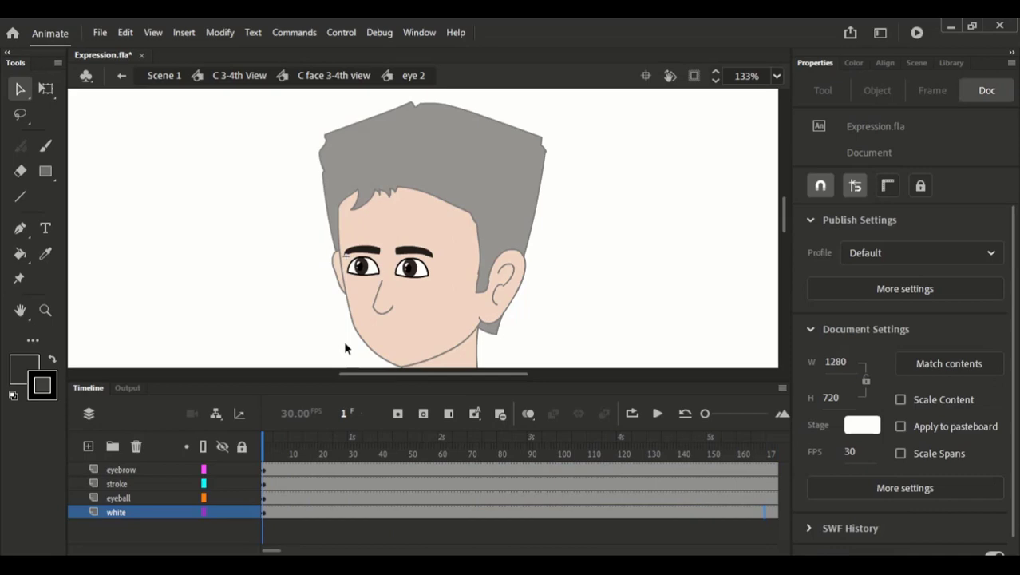
- Convert both eyebrow shapes on the eyebrow layer into a Graphic symbol named eye brow
click(410, 206)
click(382, 219)
shift+click(273, 229)
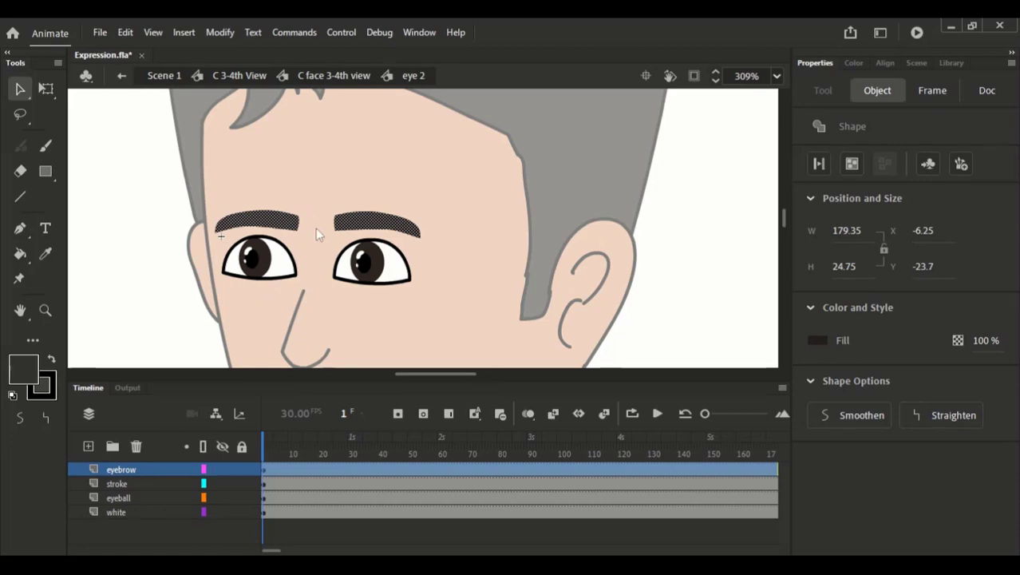
key(F8)
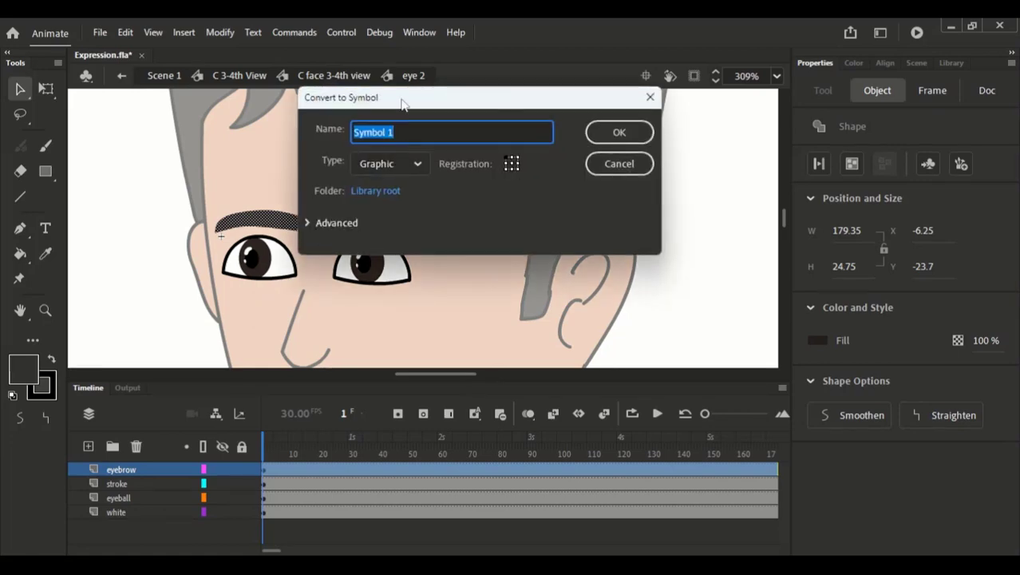
text(eye brow)
key(Return)
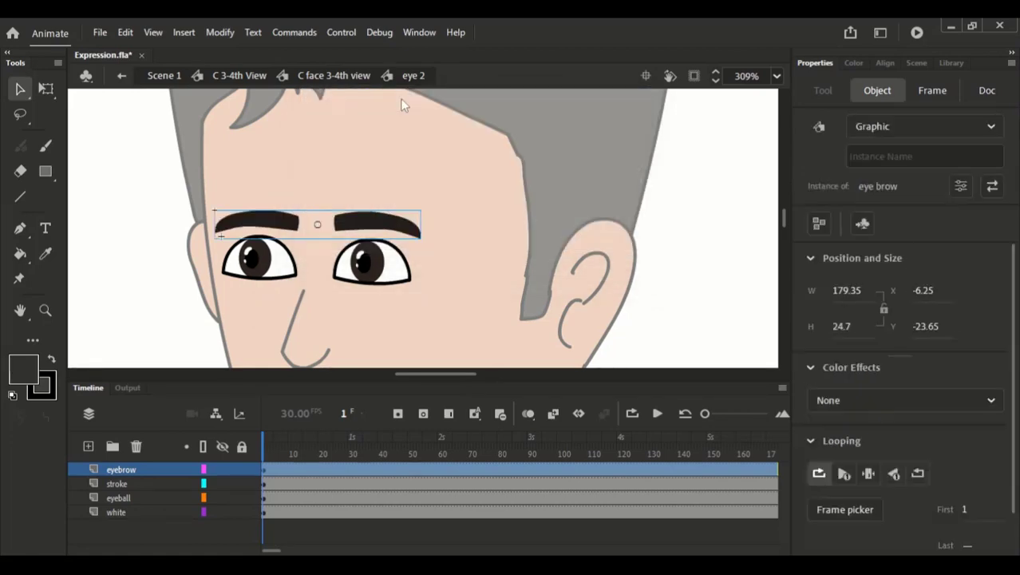
- Open the eye brow symbol, insert a blank keyframe at frame 2 and enable onion skinning
double_click(360, 229)
click(365, 200)
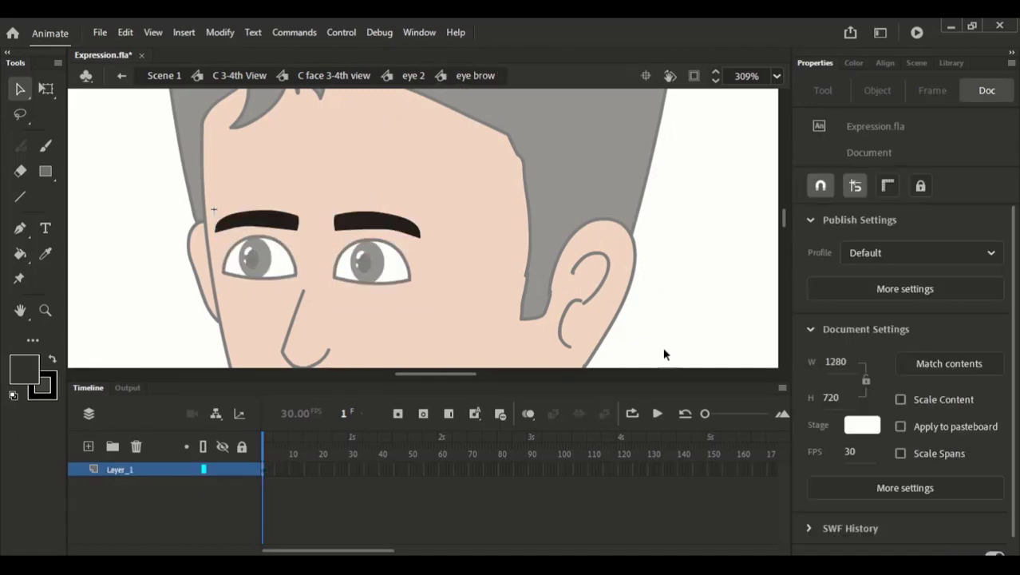
click(685, 413)
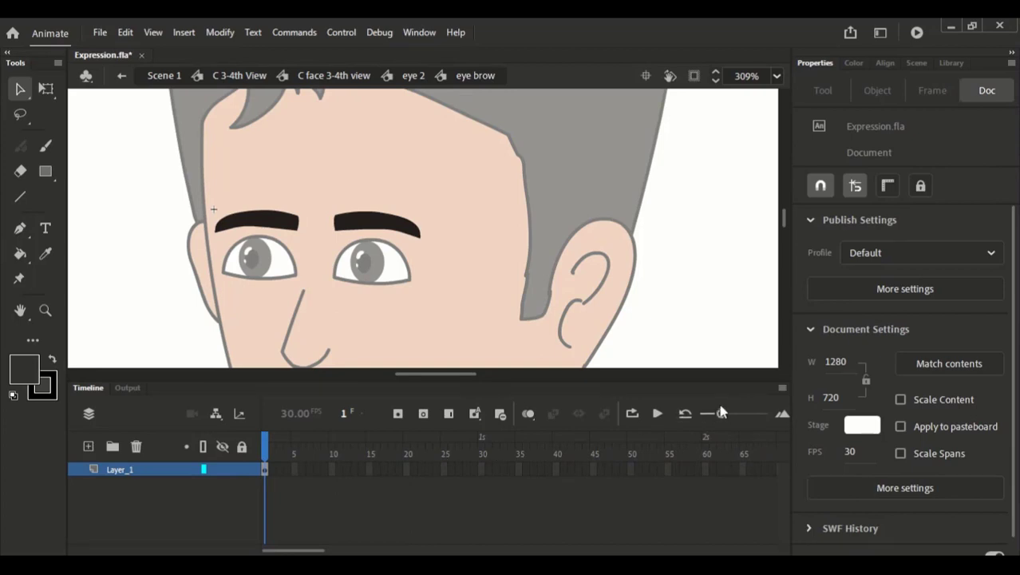
drag(722, 412, 728, 415)
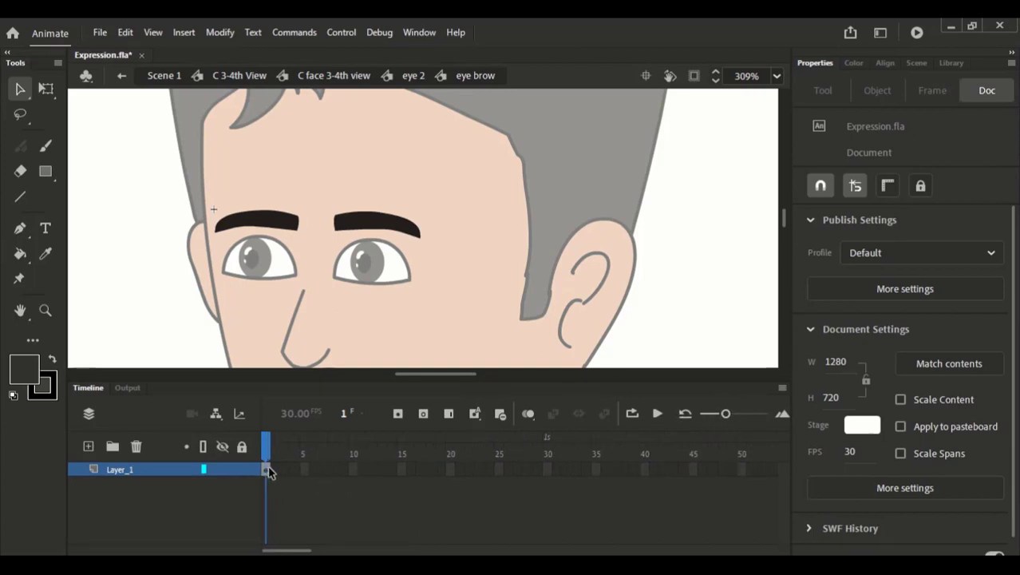
key(F7)
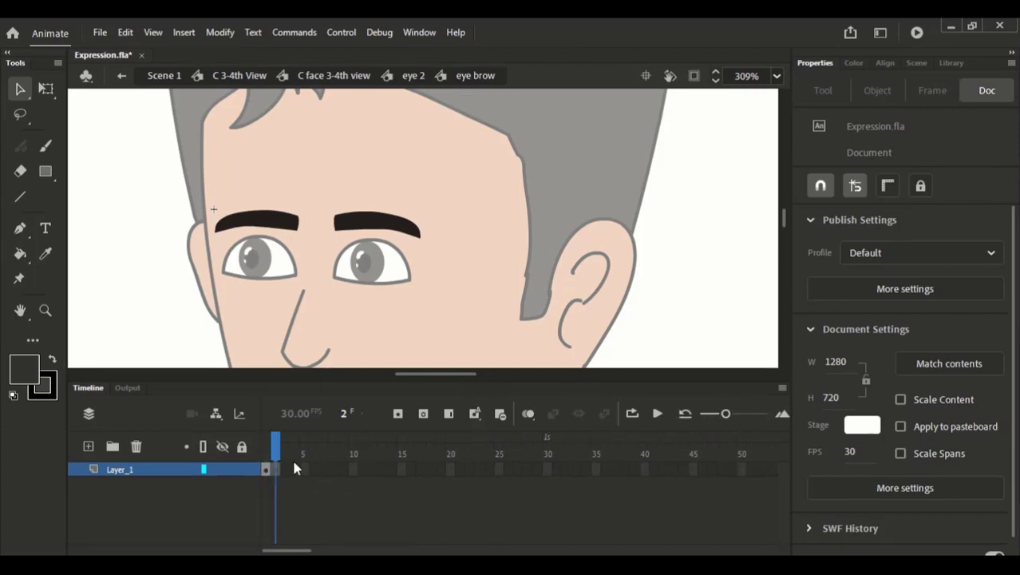
click(527, 413)
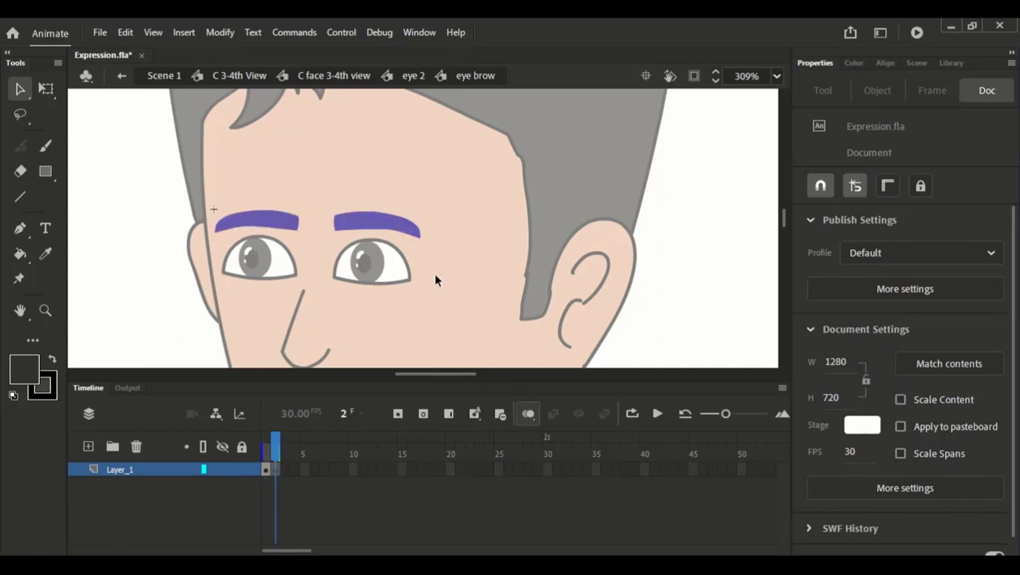
- Pick up the dark eyebrow fill colour from frame 1 and return to frame 2 with the Classic Brush ready
drag(335, 142, 451, 291)
click(45, 146)
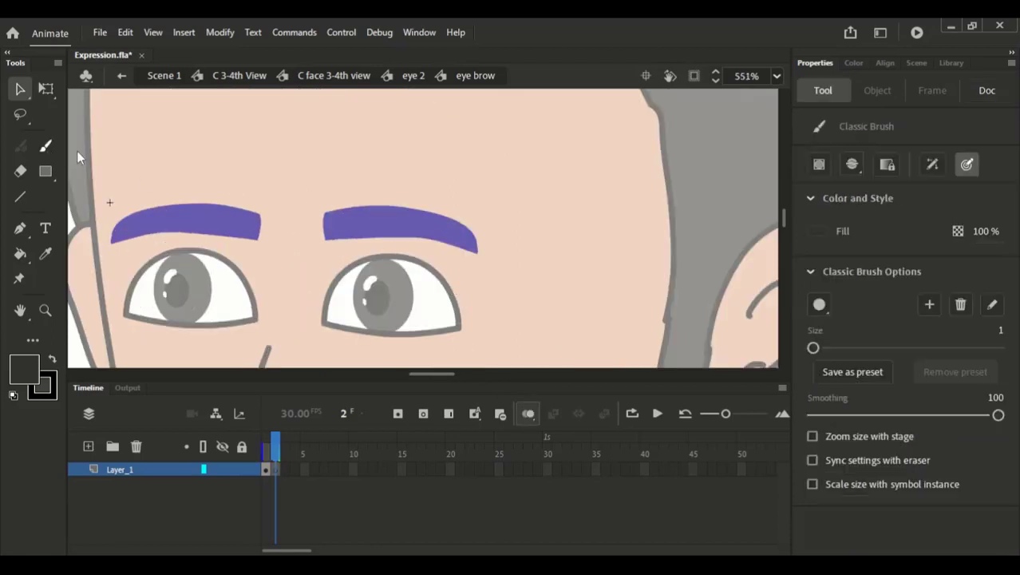
drag(320, 205, 408, 234)
key(ctrl+z)
drag(276, 451, 266, 451)
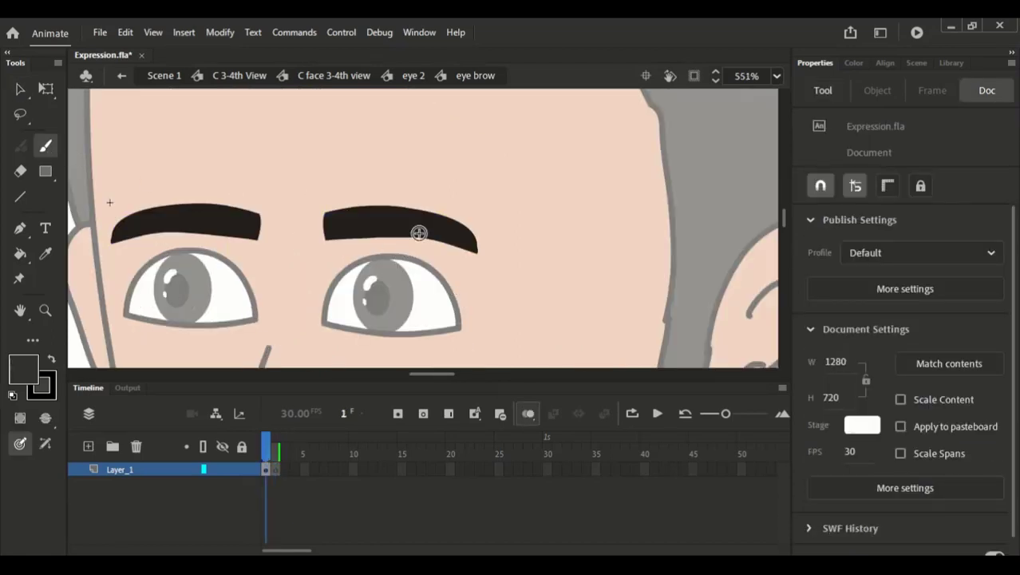
key(k)
click(274, 450)
click(274, 449)
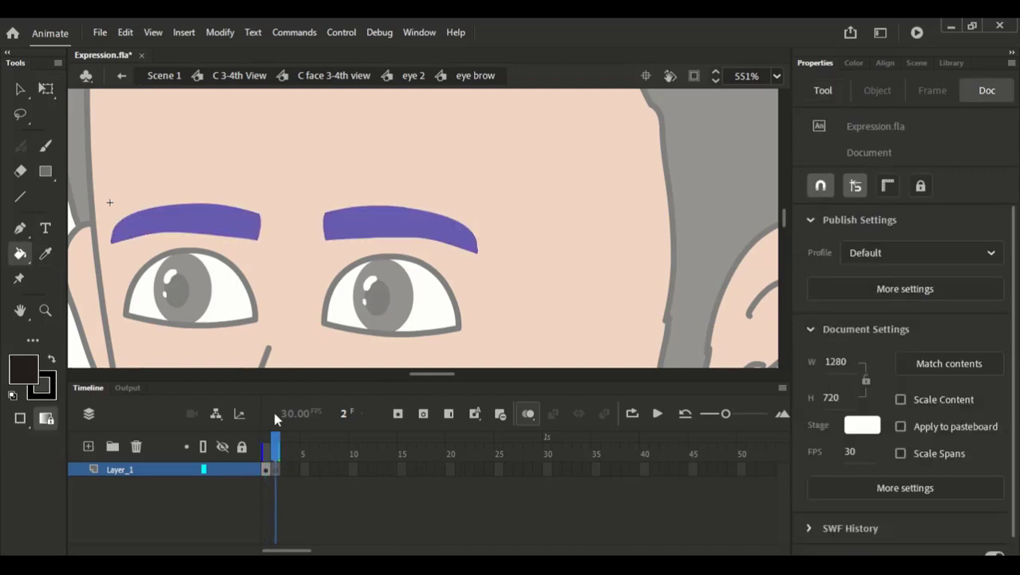
key(b)
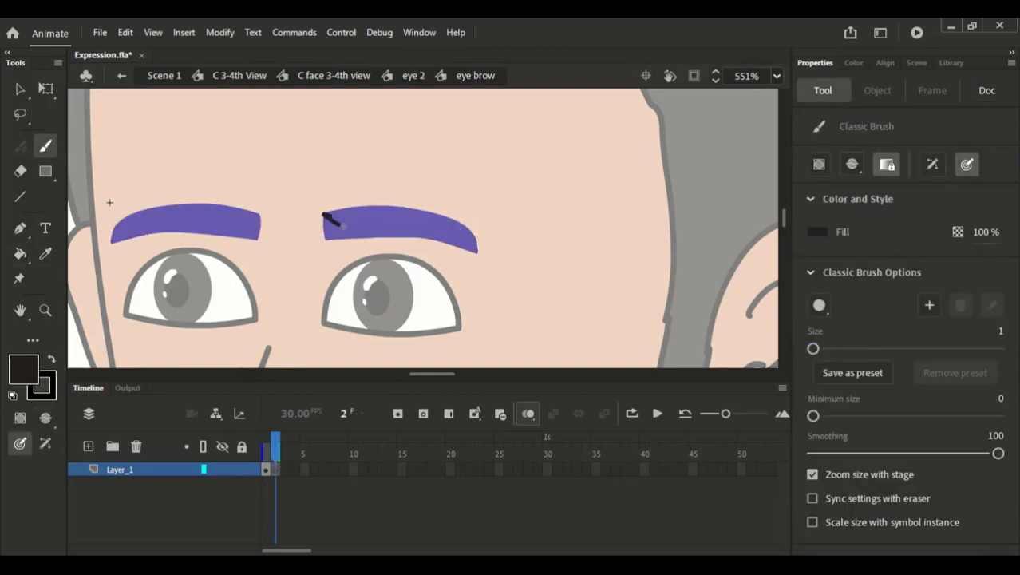
- Brush a curved, worried eyebrow outline over the onion-skinned eyebrow nearest the large ear, rising at its inner end
drag(328, 205, 444, 245)
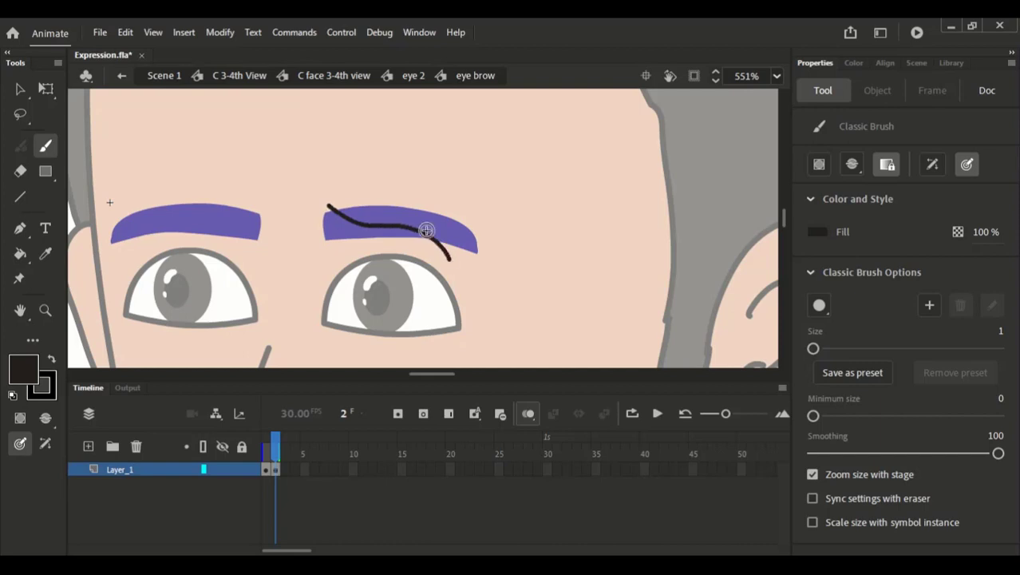
key(ctrl+z)
mouse_move(326, 200)
mouse_down()
mouse_move(356, 229)
mouse_move(449, 238)
mouse_move(482, 268)
mouse_up()
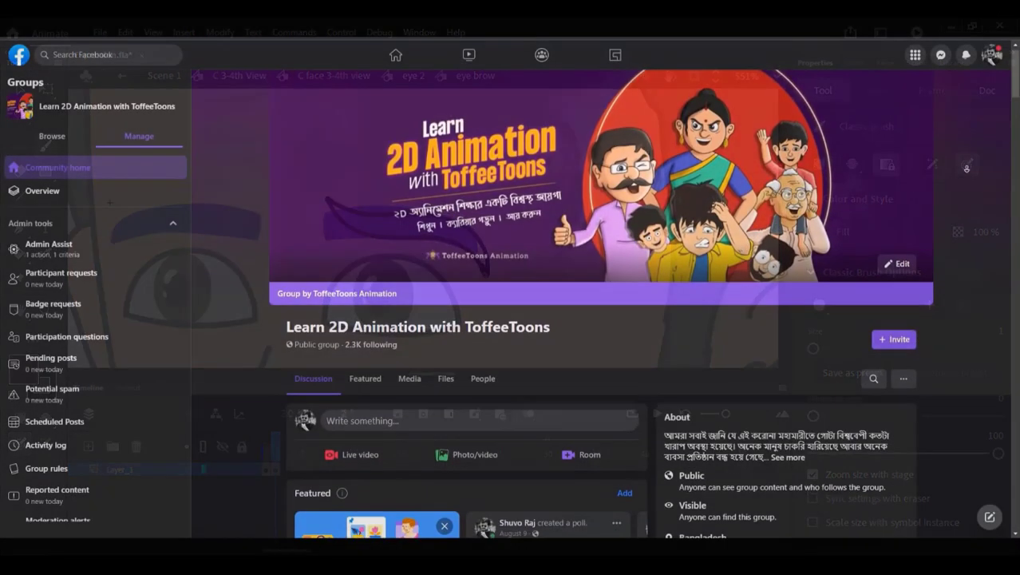
- Switch to Facebook and browse the posts in the Learn 2D Animation with ToffeeToons group
scroll(967, 186, down, 3)
scroll(967, 186, down, 12)
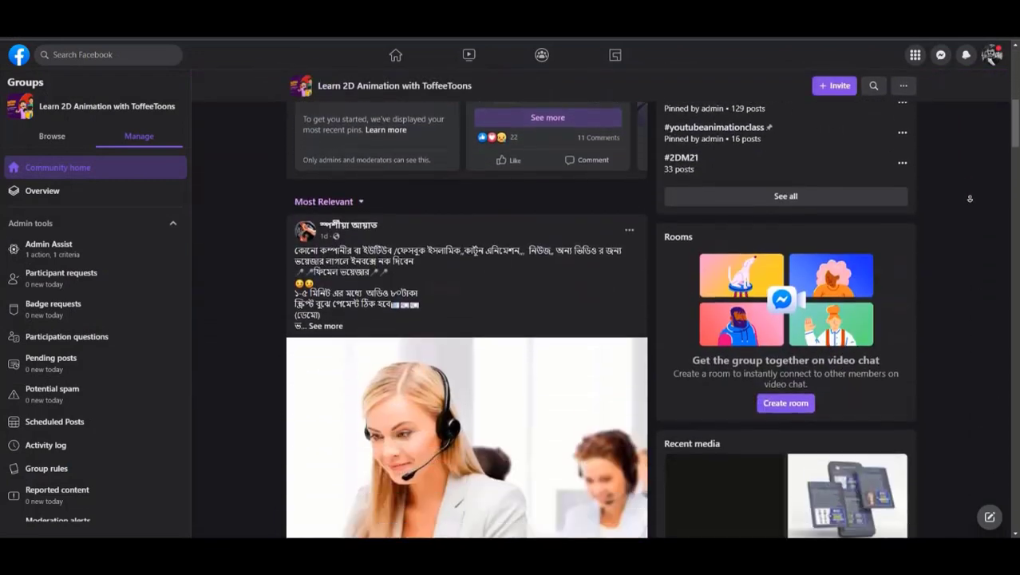
scroll(969, 199, down, 12)
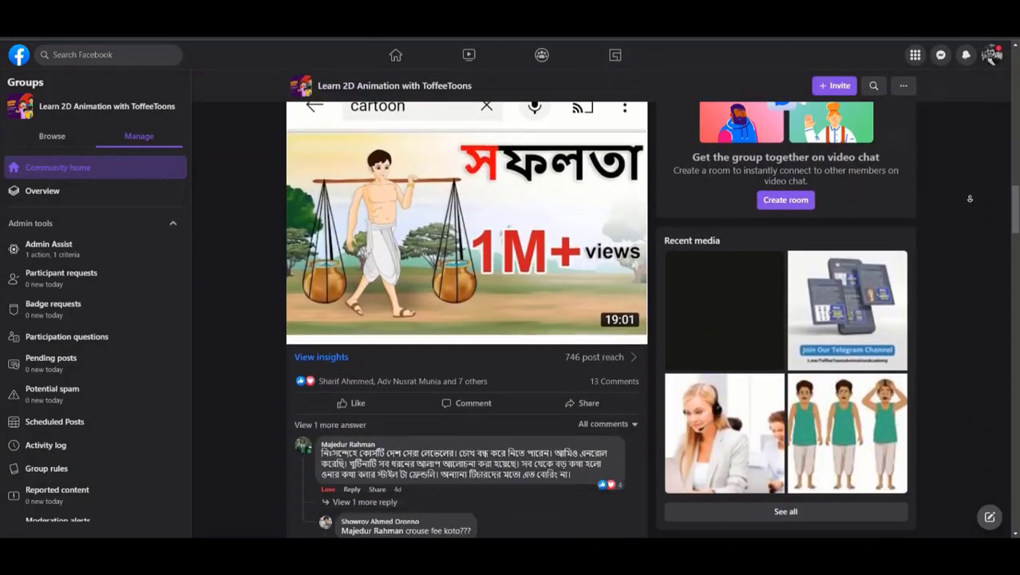
scroll(969, 199, down, 12)
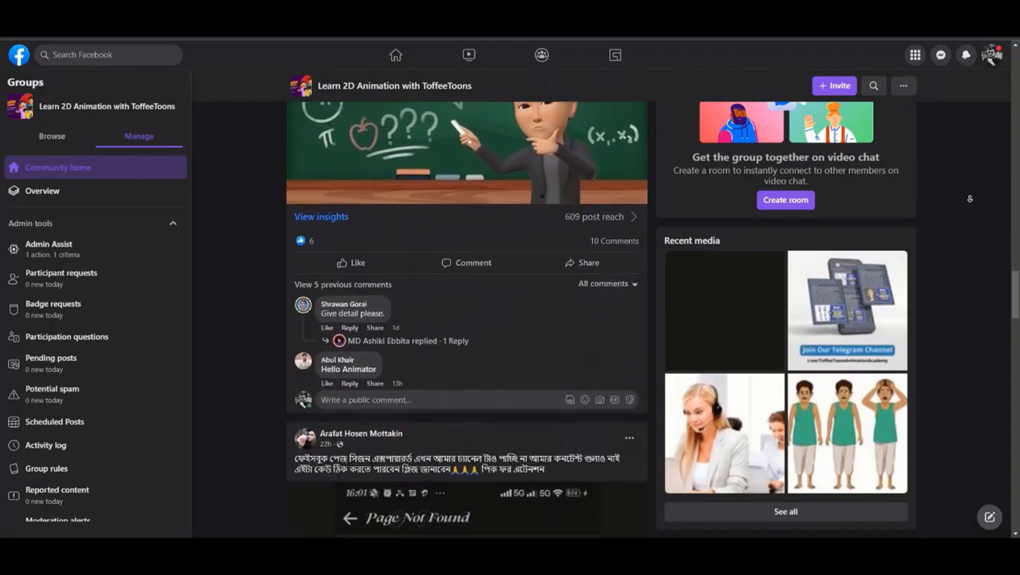
scroll(970, 198, down, 12)
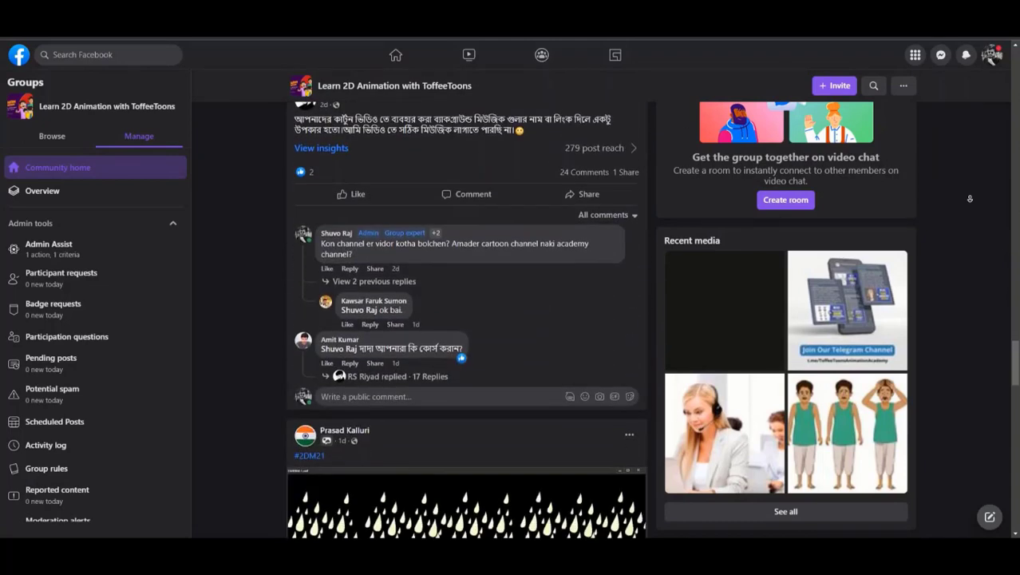
scroll(969, 199, down, 12)
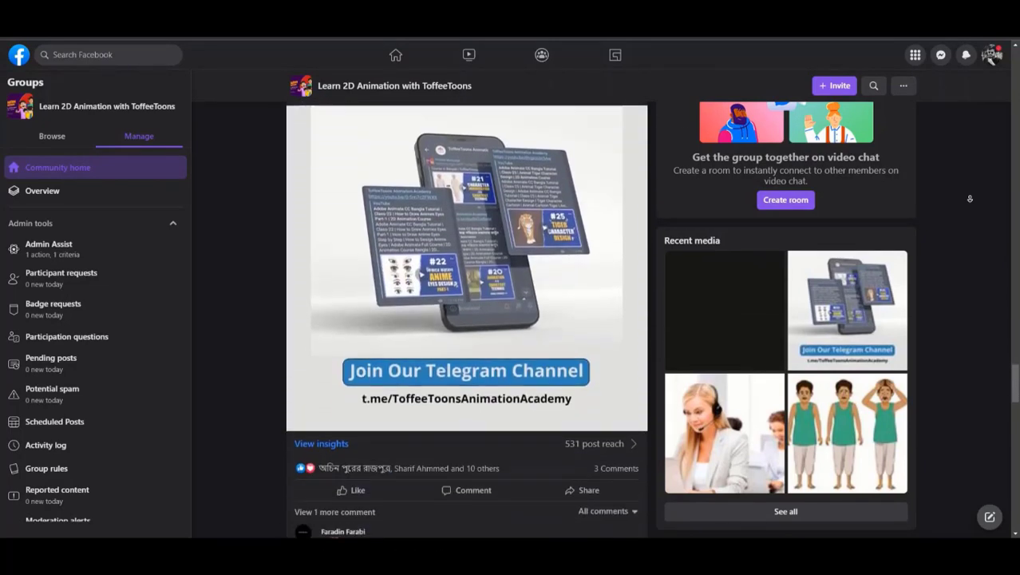
scroll(970, 199, down, 12)
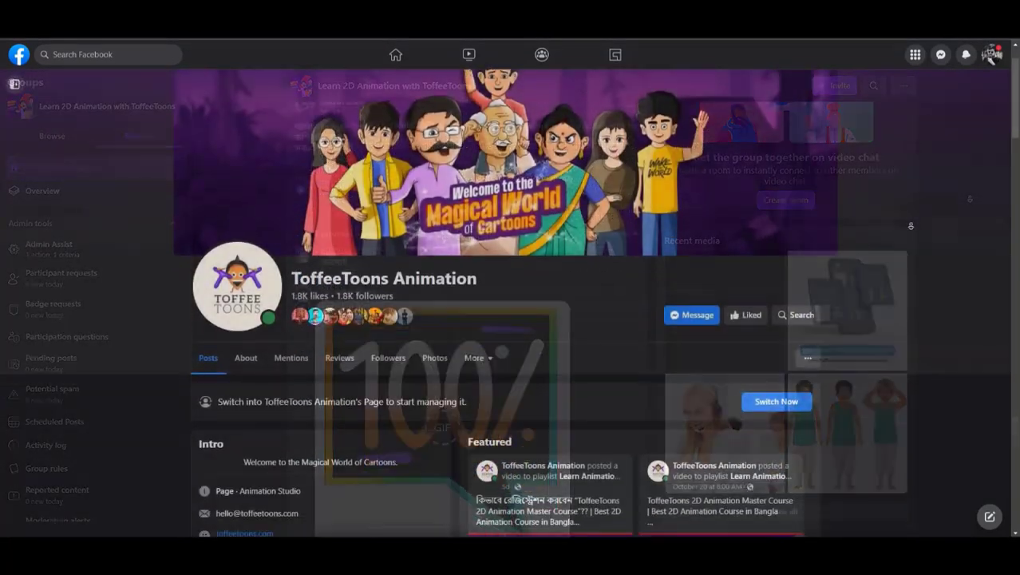
- Look through the posts on the ToffeeToons Animation Facebook page
scroll(910, 234, down, 10)
scroll(911, 234, down, 12)
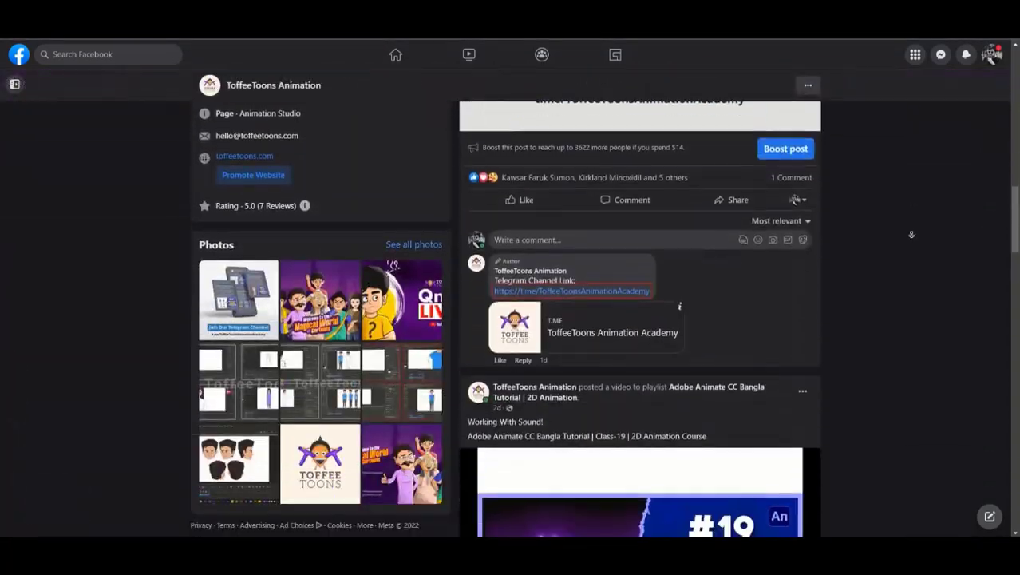
scroll(910, 234, down, 15)
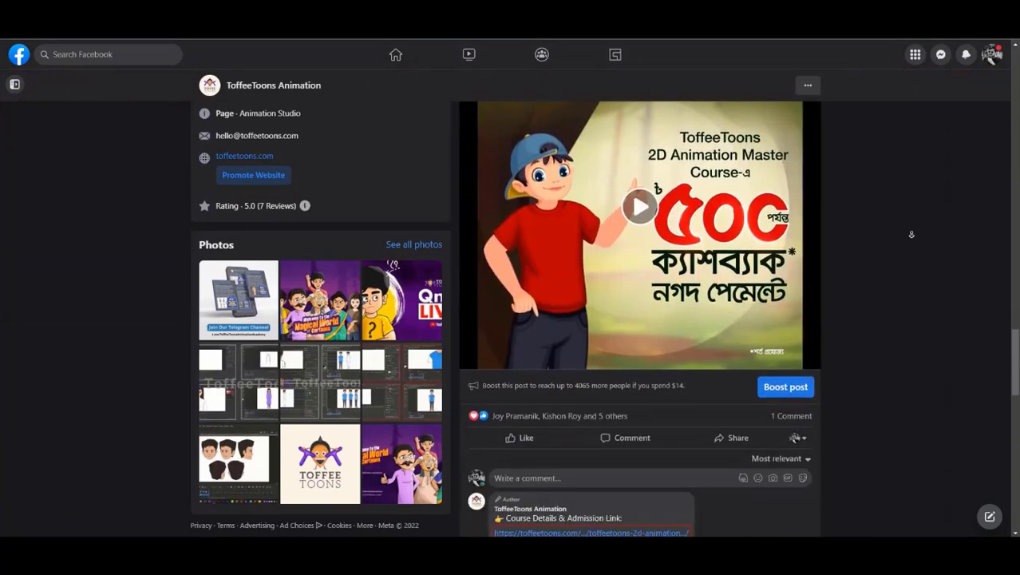
scroll(910, 234, down, 12)
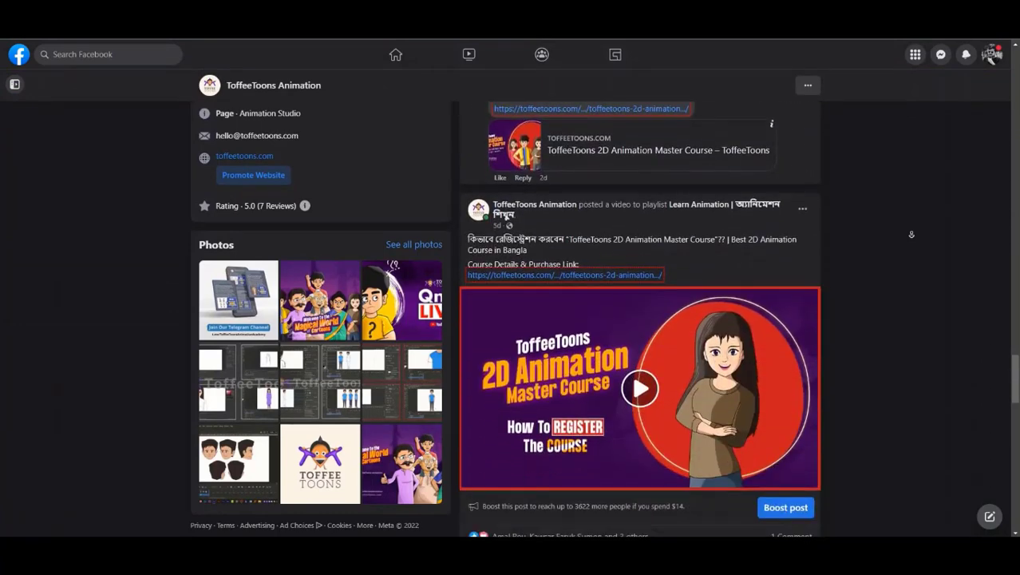
scroll(911, 234, down, 15)
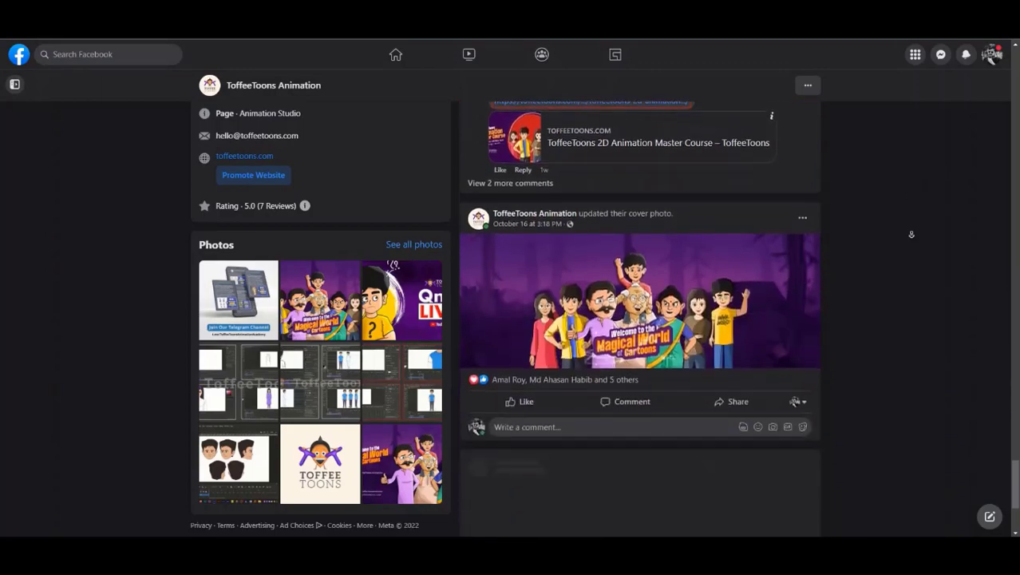
scroll(910, 234, down, 15)
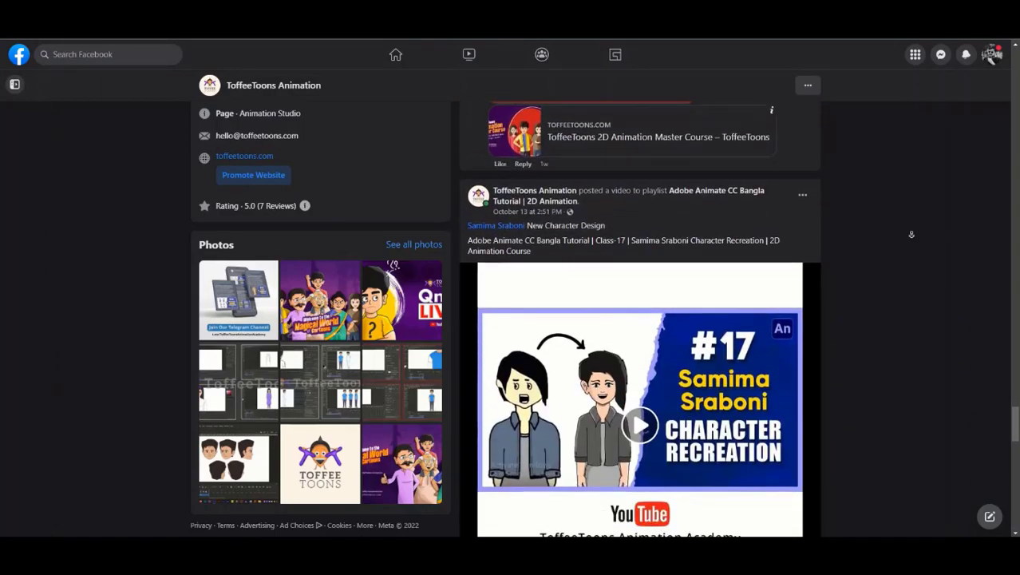
scroll(910, 233, down, 5)
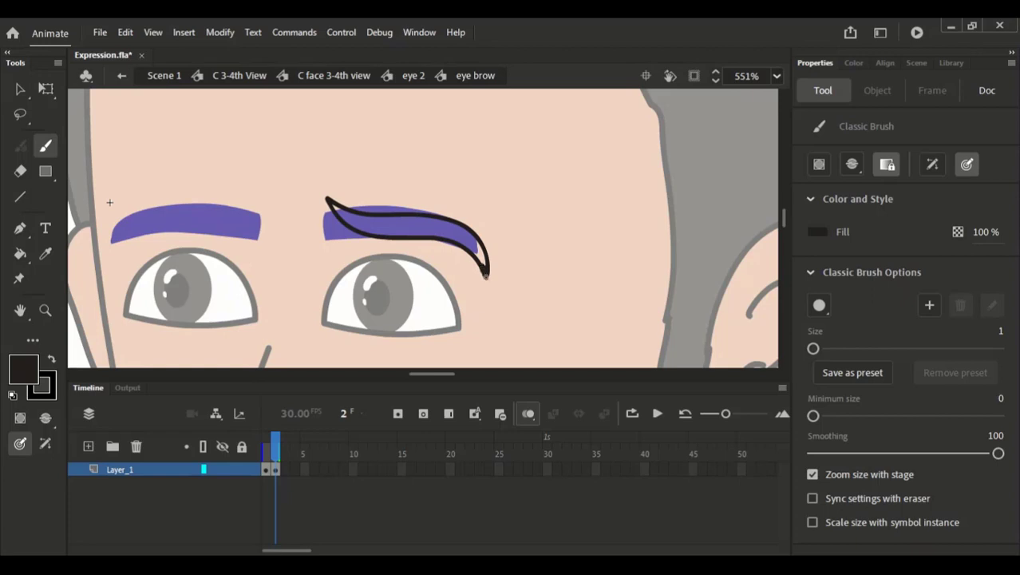
- Back in Animate, fill the eyebrow outline with the dark colour and narrow the shape to about 73 px wide
key(k)
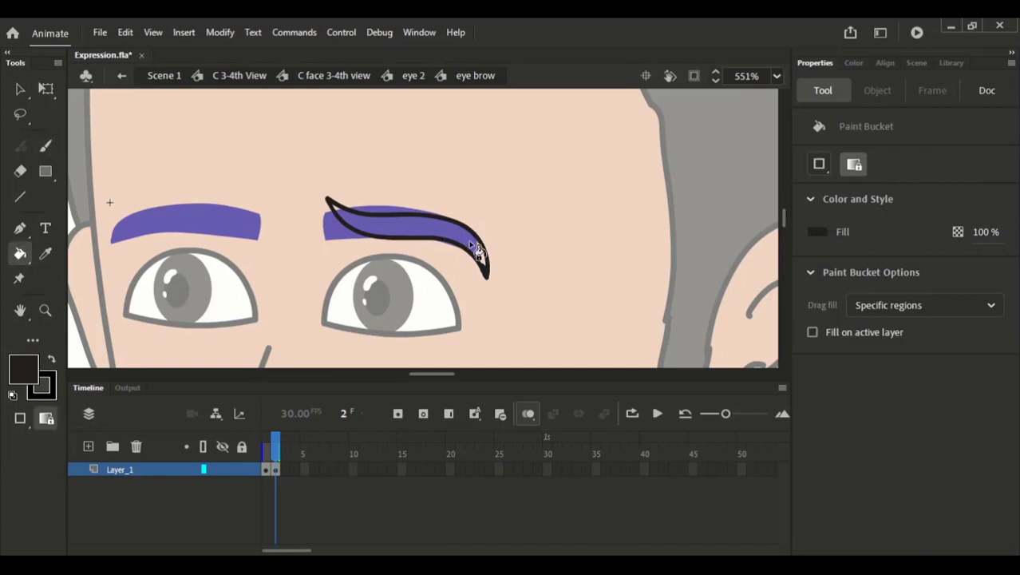
click(485, 269)
key(q)
click(466, 246)
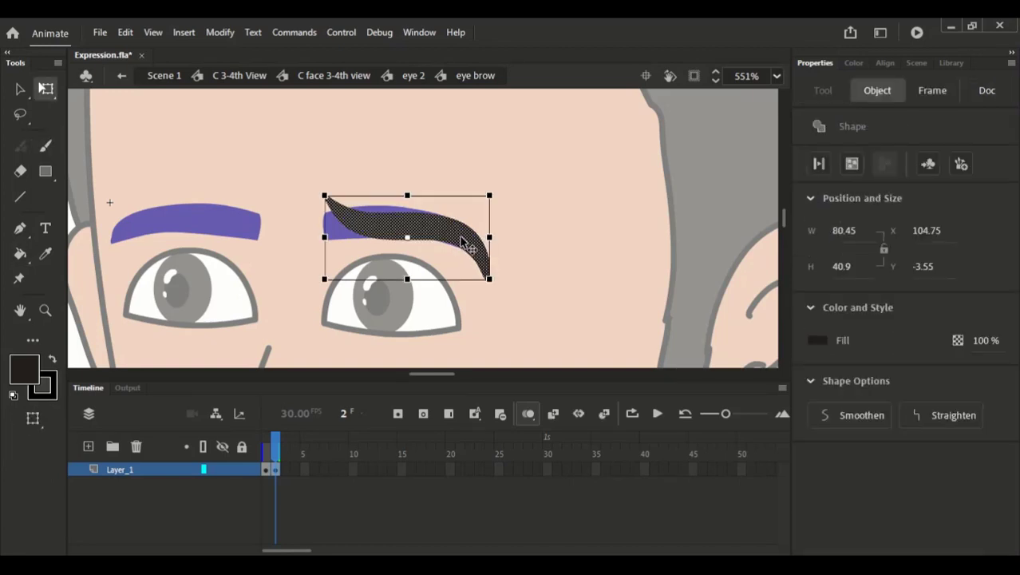
drag(488, 238, 446, 235)
click(450, 173)
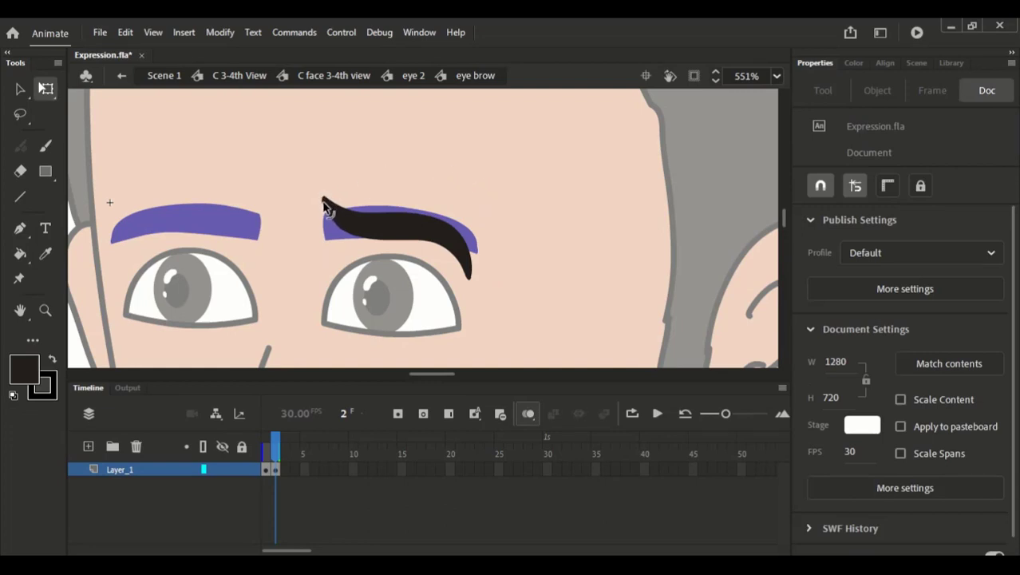
- Duplicate the worried eyebrow over the other eye, flip it horizontally and size it to about 64 by 45 px
drag(419, 198, 456, 254)
click(487, 257)
key(ctrl+z)
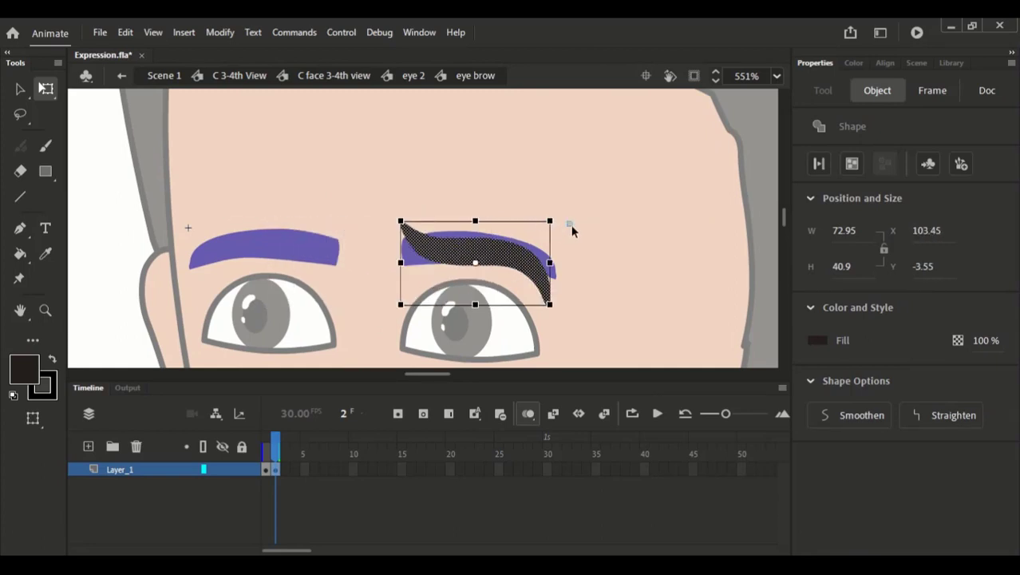
drag(558, 227, 305, 256)
key(shift+h)
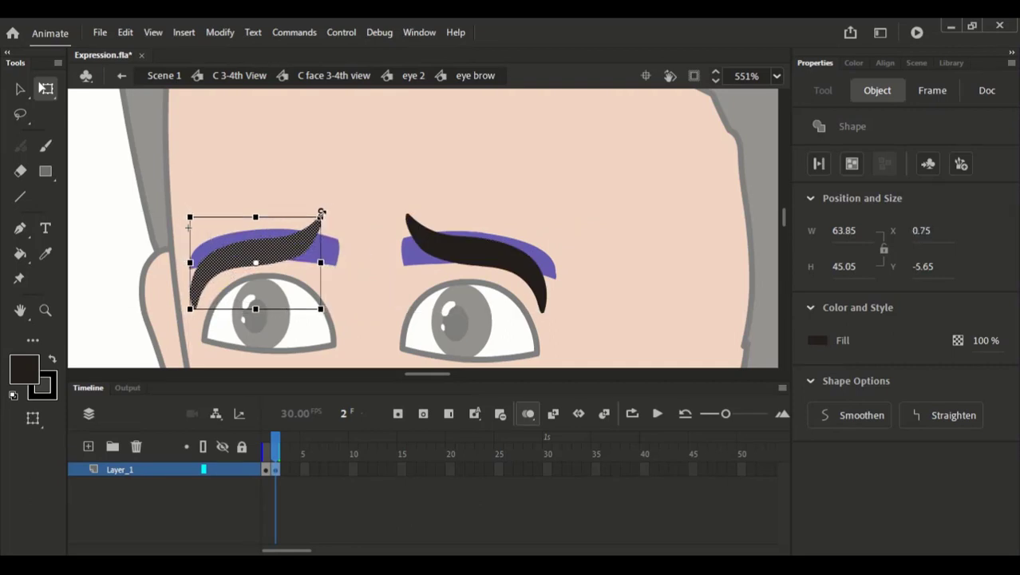
- Fine-tune the width of the flipped eyebrow over its eye and turn off onion skinning
click(324, 268)
click(307, 249)
drag(319, 263, 316, 262)
key(ctrl+minus)
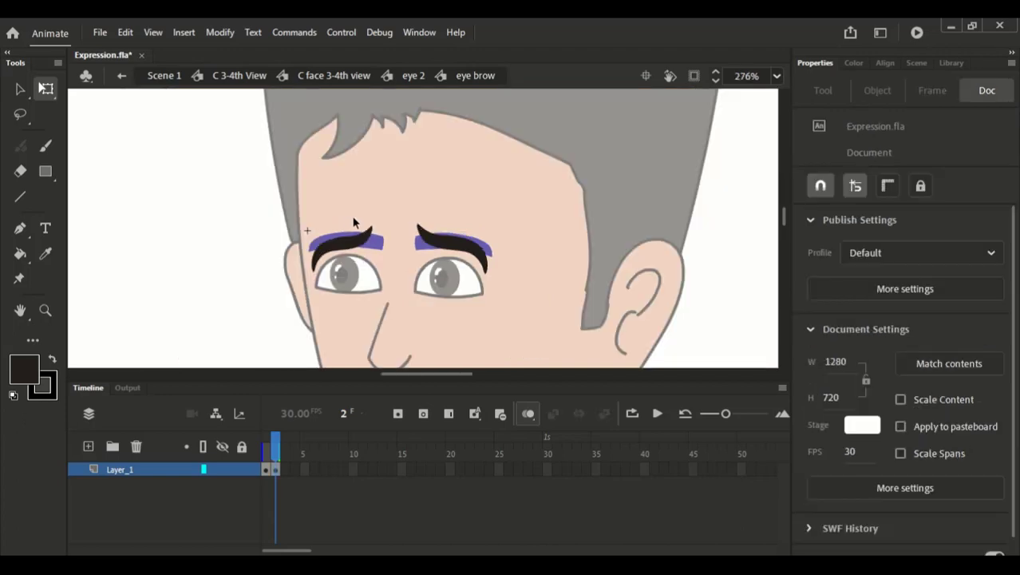
click(528, 412)
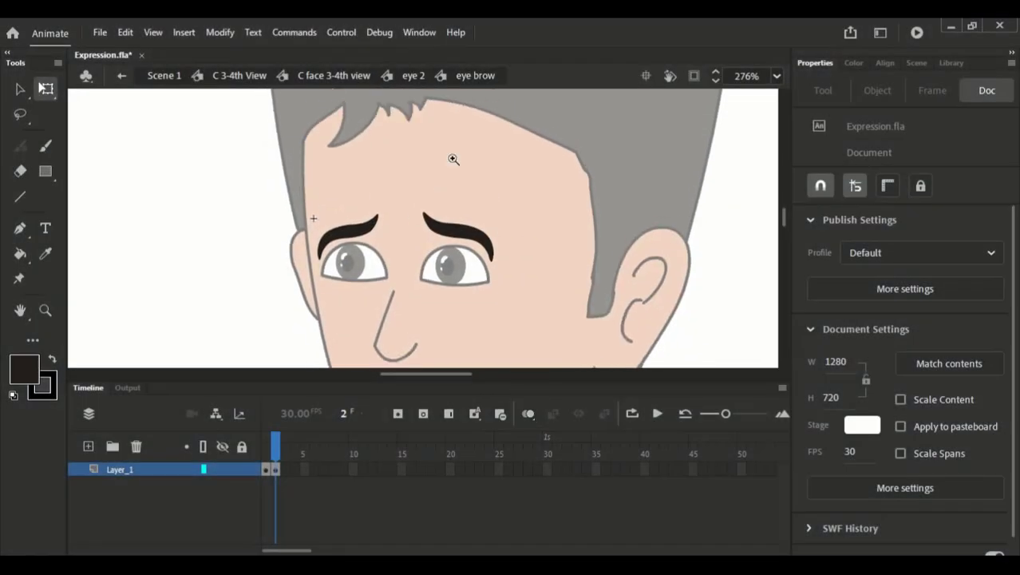
- Add a third keyframe to the eye brow symbol and flip both copied eyebrows vertically into an angry expression
drag(399, 166, 482, 343)
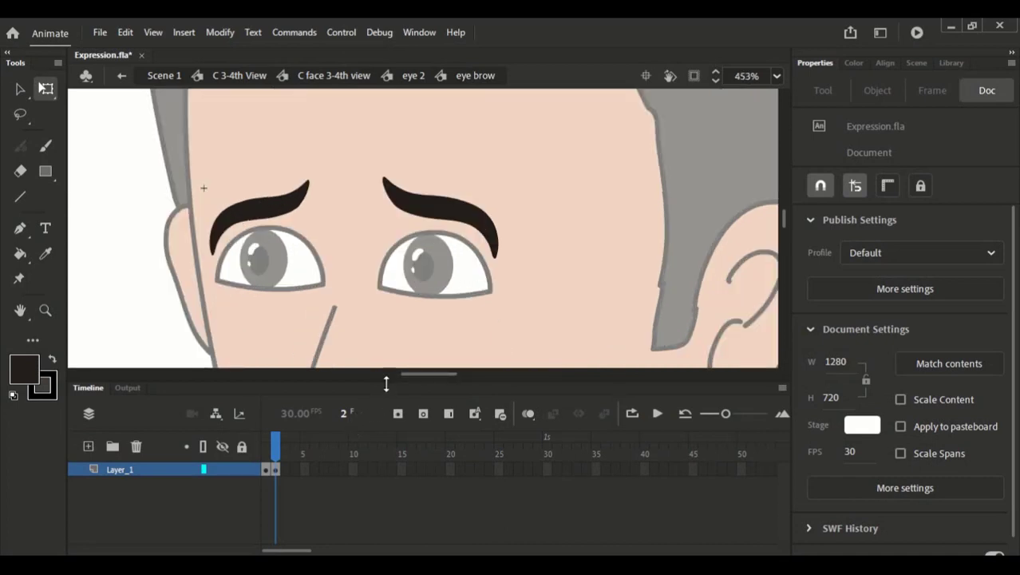
key(.)
key(ctrl+a)
click(379, 328)
key(F6)
drag(225, 176, 491, 316)
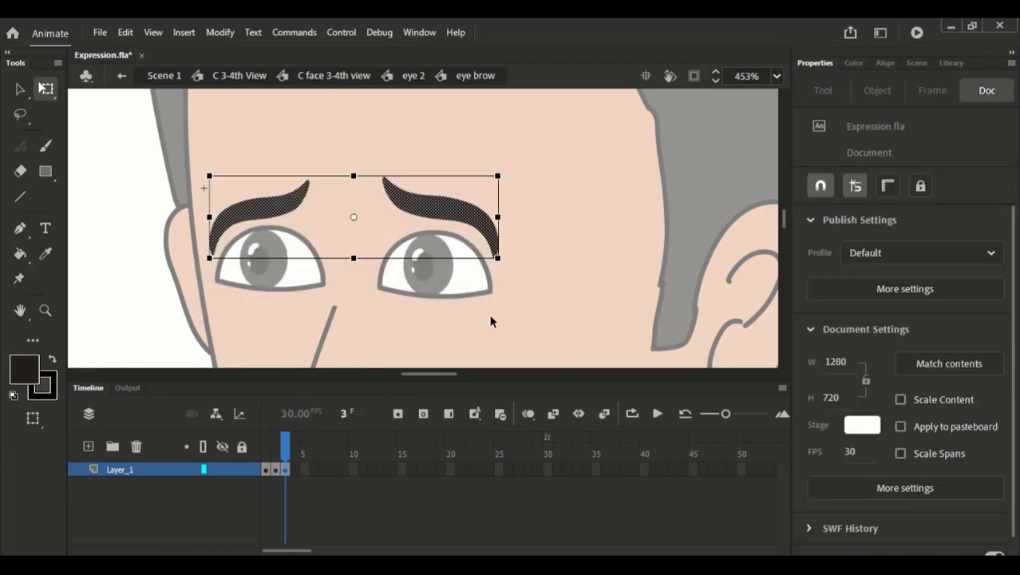
key(shift+v)
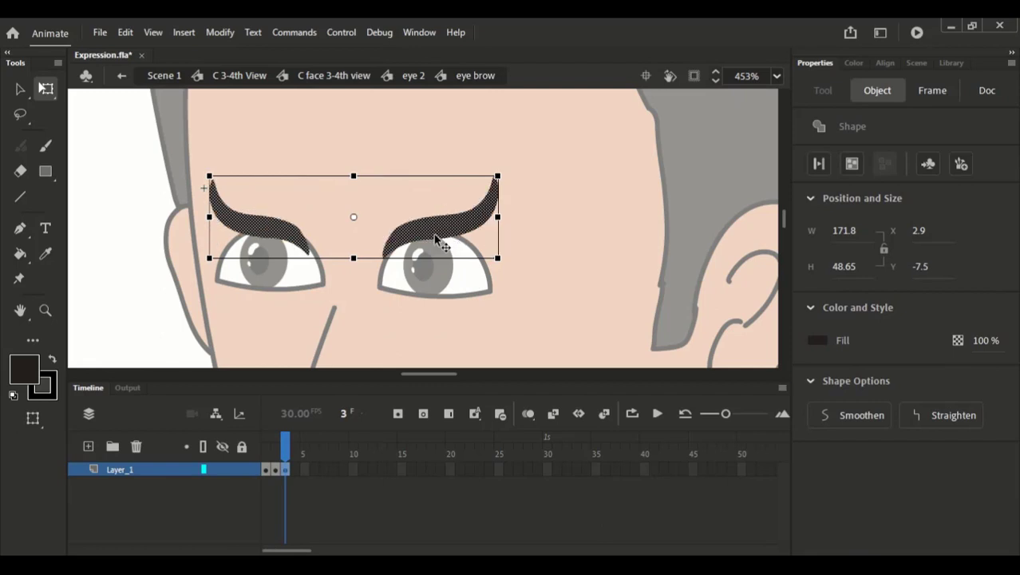
- Nudge the flipped eyebrows up to about Y -21.1 so they sit just above the eyes
key(shift+Up)
key(shift+Up)
key(shift+Up)
key(shift+Up)
key(Down)
key(Down)
key(Down)
key(Down)
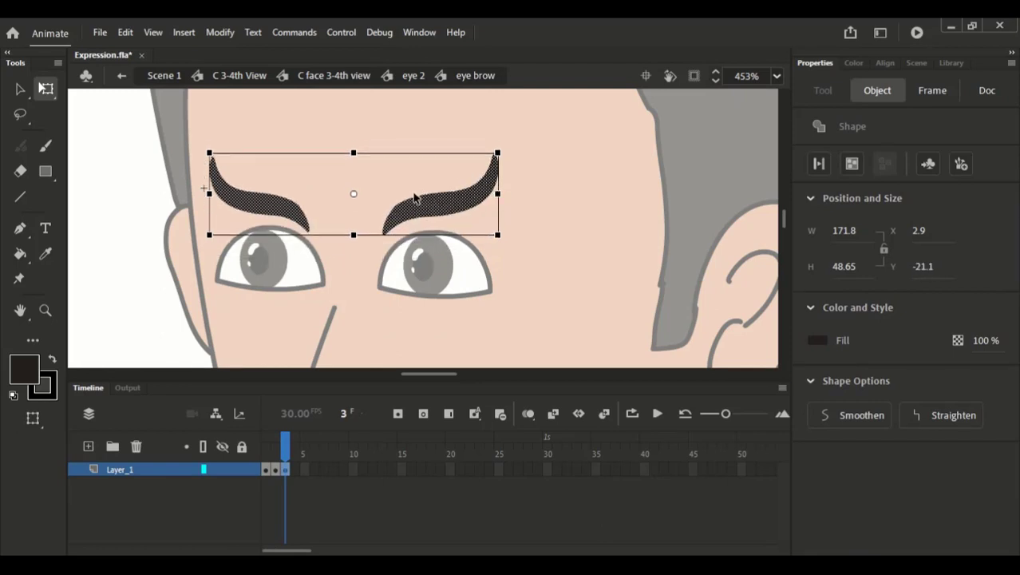
right_click(429, 212)
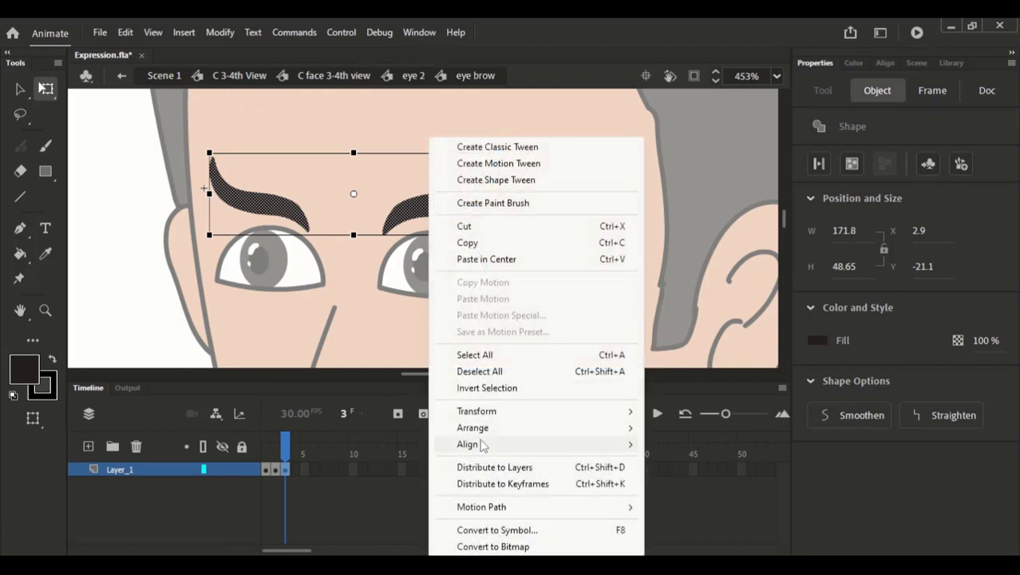
mouse_move(487, 411)
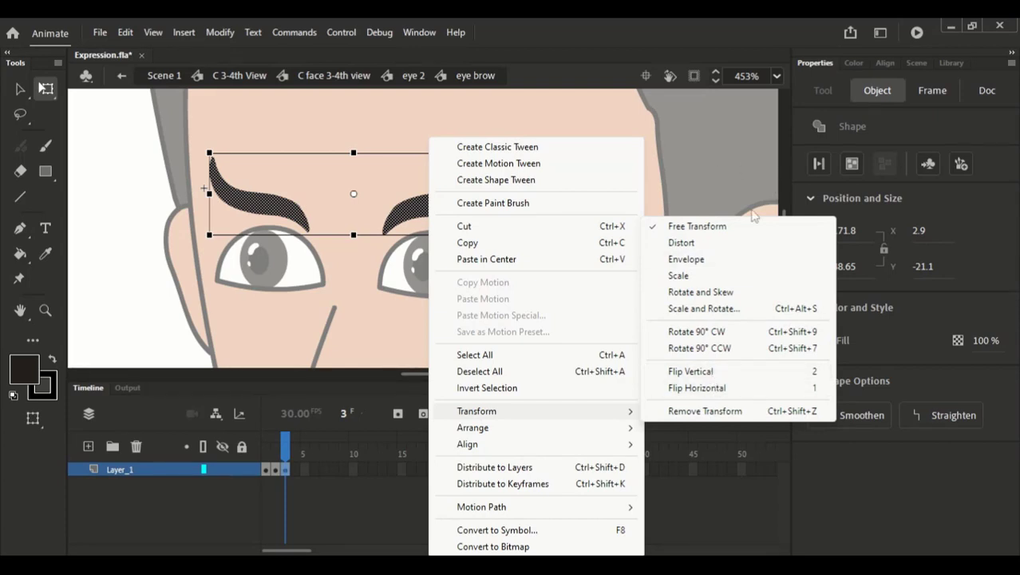
click(696, 169)
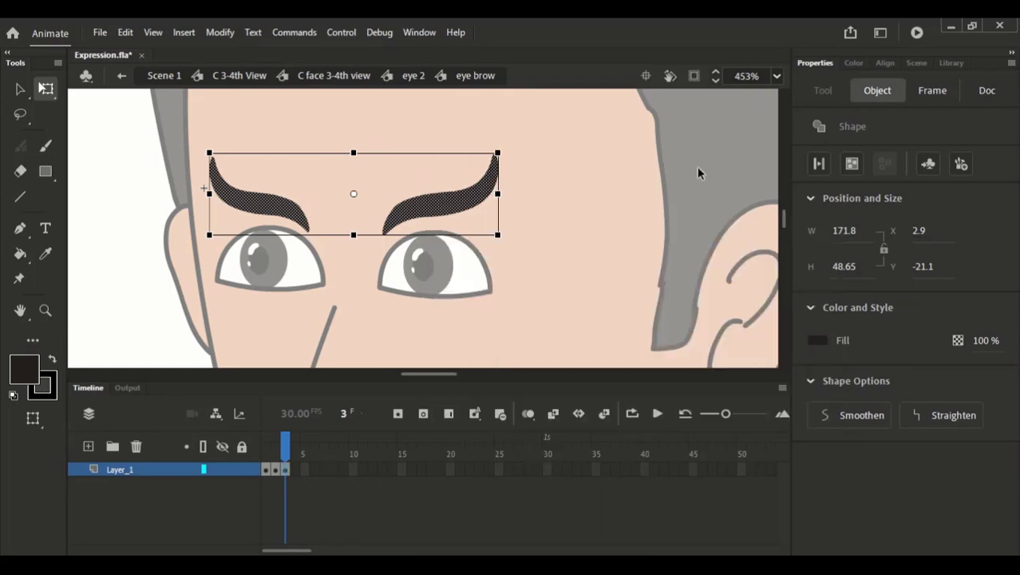
- Deselect the angry eyebrows and save the file
click(697, 169)
key(ctrl+2)
key(ctrl+s)
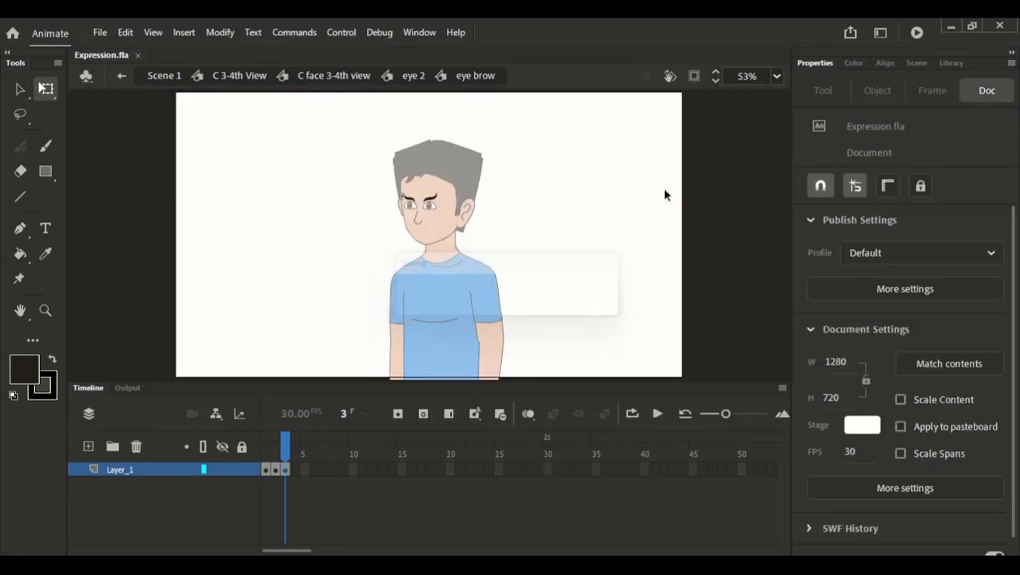
- Go back to the eye 2 symbol and set the eye brow instance on frame 1 to single-frame looping
drag(405, 160, 457, 233)
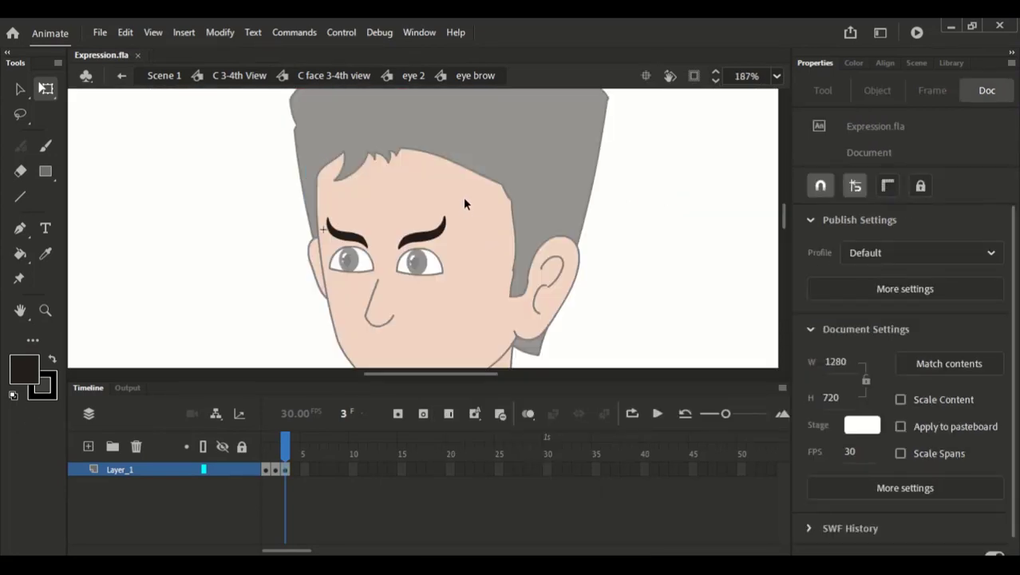
key(v)
click(413, 75)
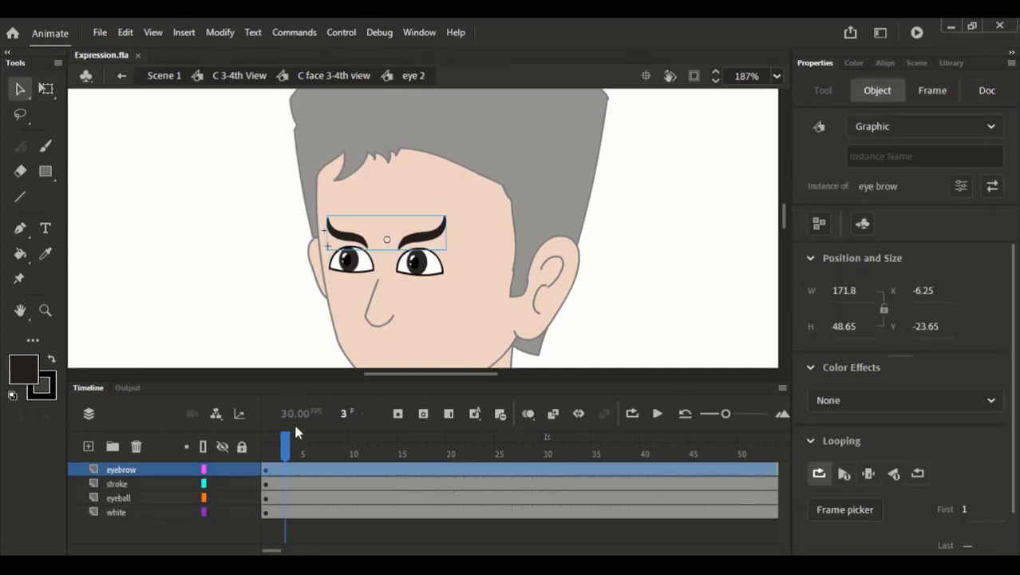
mouse_move(285, 443)
mouse_down()
mouse_move(276, 448)
mouse_move(336, 444)
mouse_move(266, 443)
mouse_up()
click(355, 300)
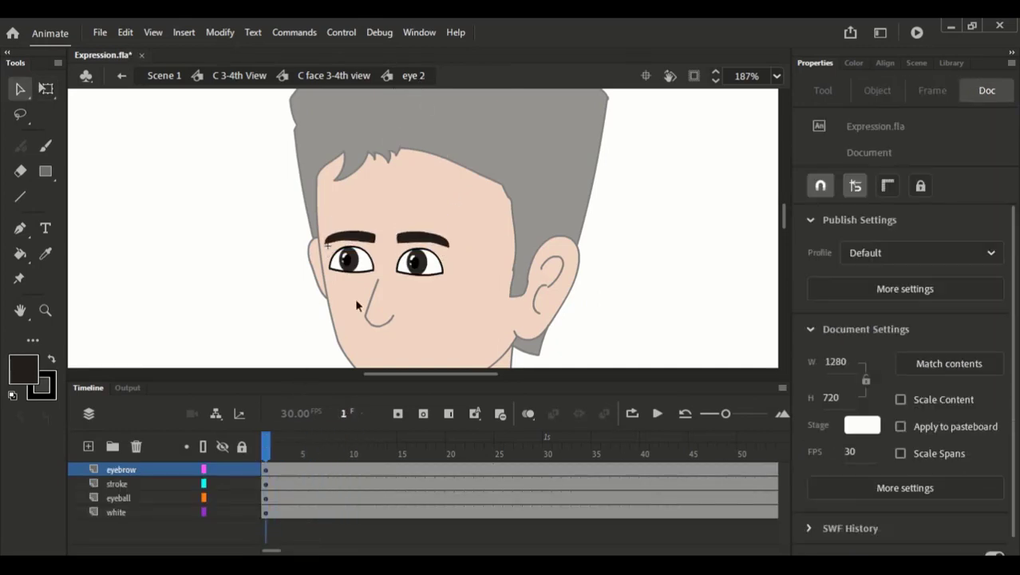
click(421, 236)
click(868, 473)
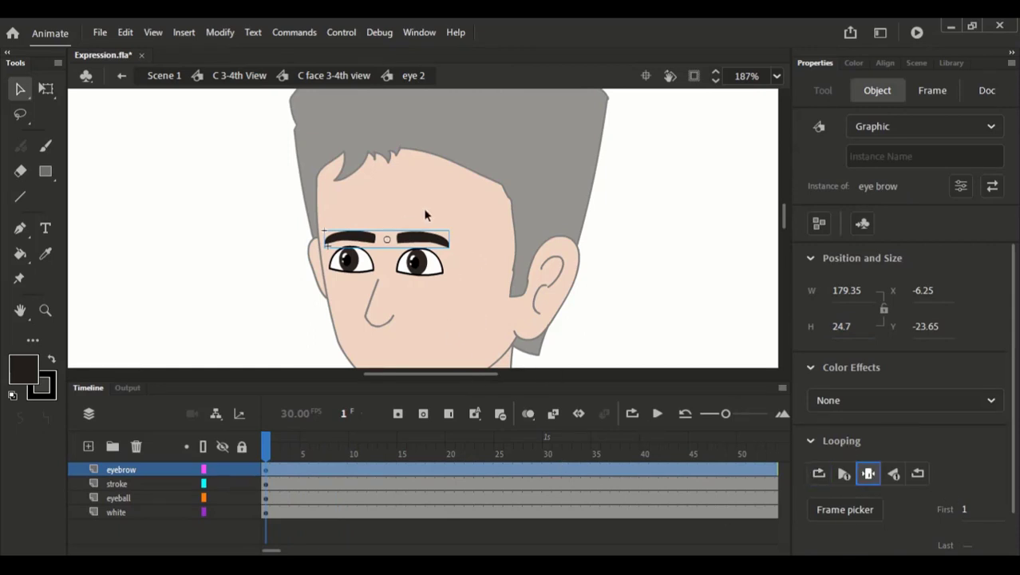
- Return to the C 3-4th View symbol, play its animation and narrow the timeline's frame spacing
click(334, 75)
click(231, 75)
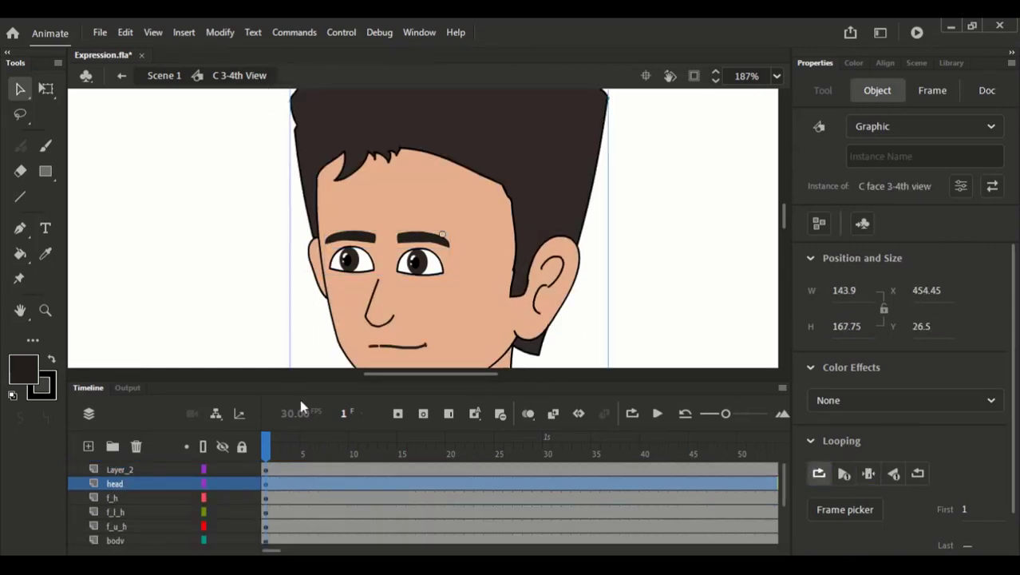
click(776, 75)
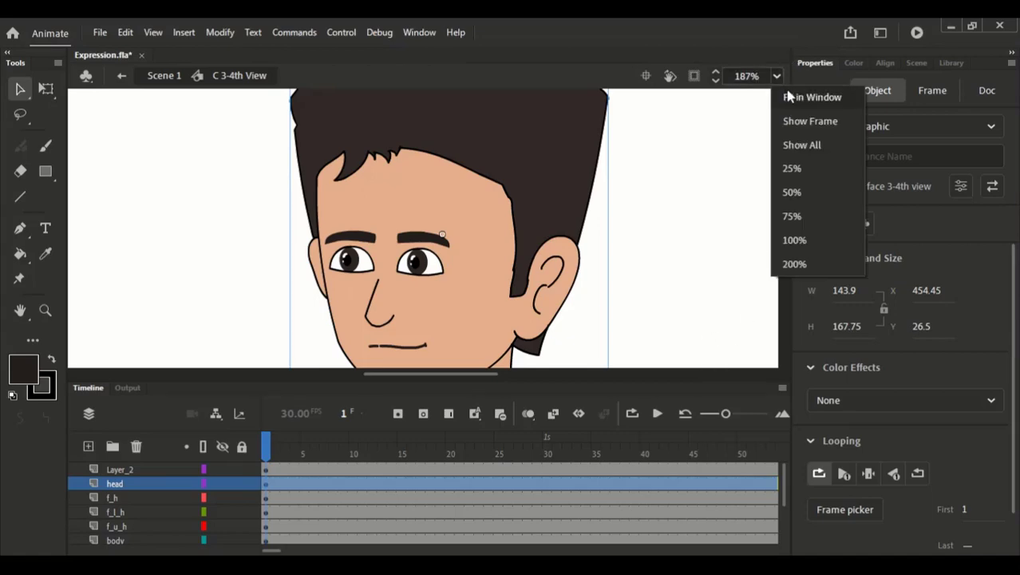
click(789, 96)
key(Return)
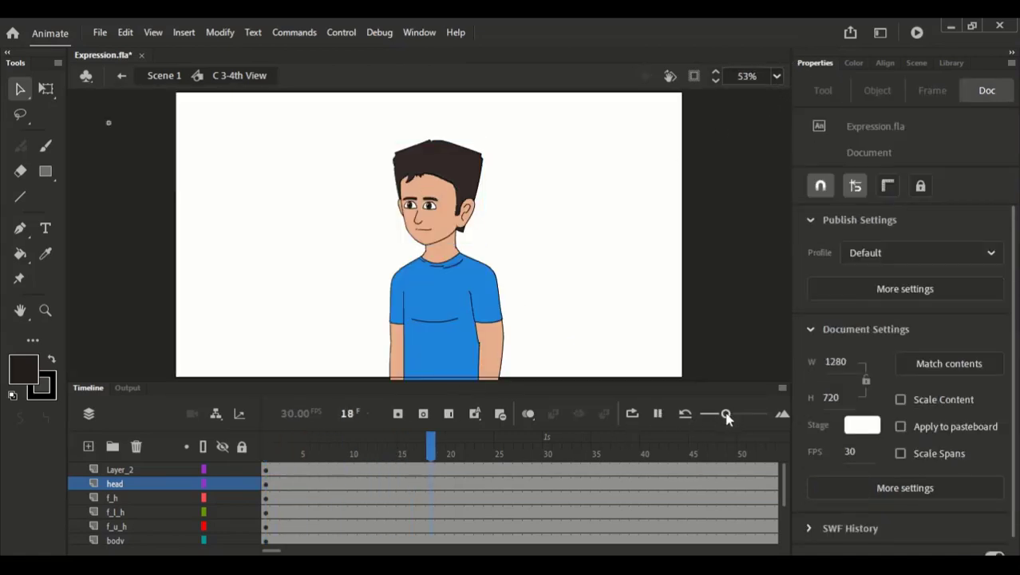
drag(726, 414, 702, 415)
key(Return)
- Insert keyframes at frame 31 on all layers of the C 3-4th View symbol, from Layer_2 to neck
drag(364, 454, 353, 449)
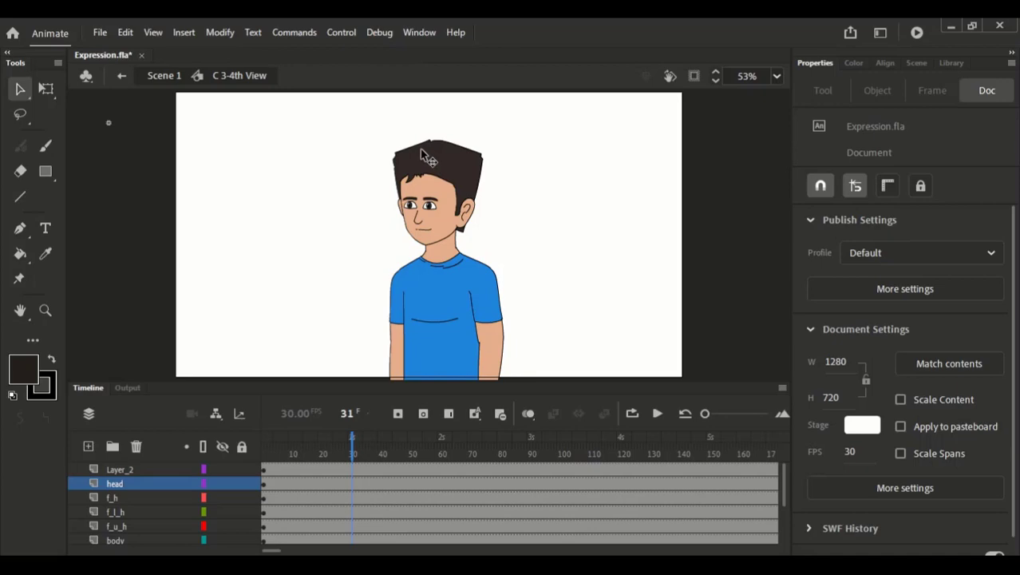
scroll(436, 177, up, 5)
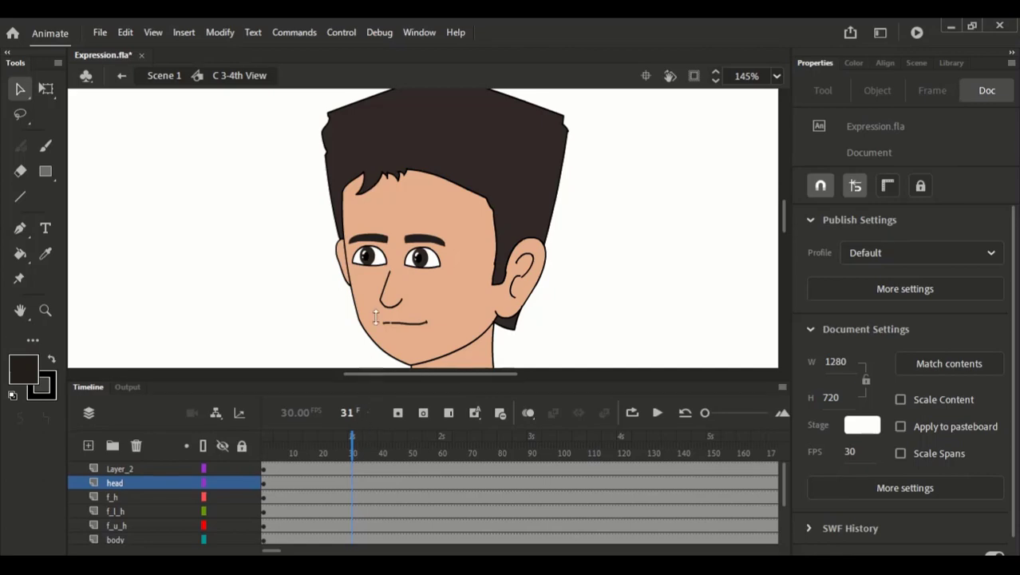
drag(367, 378, 367, 245)
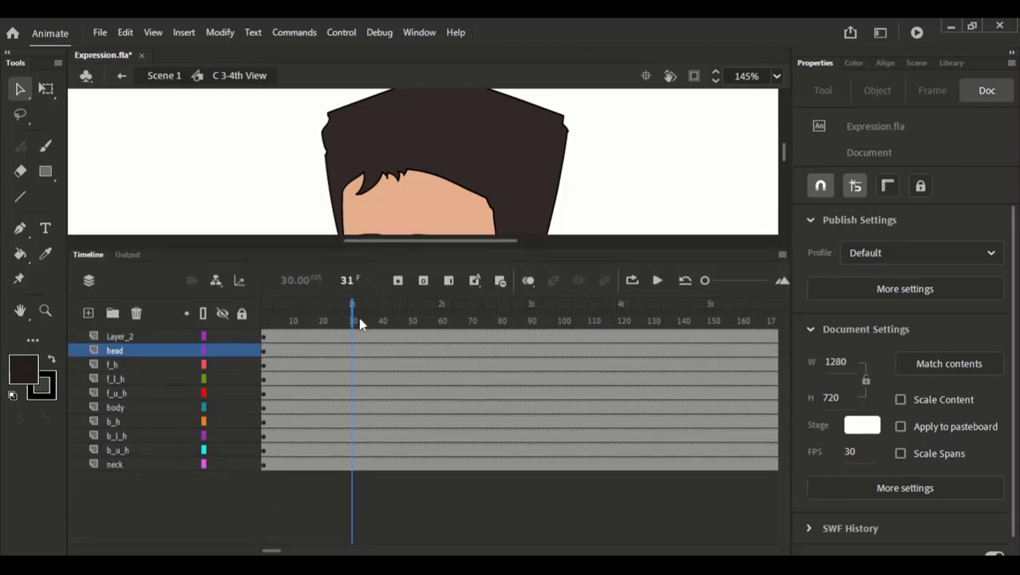
click(351, 464)
drag(434, 208, 454, 103)
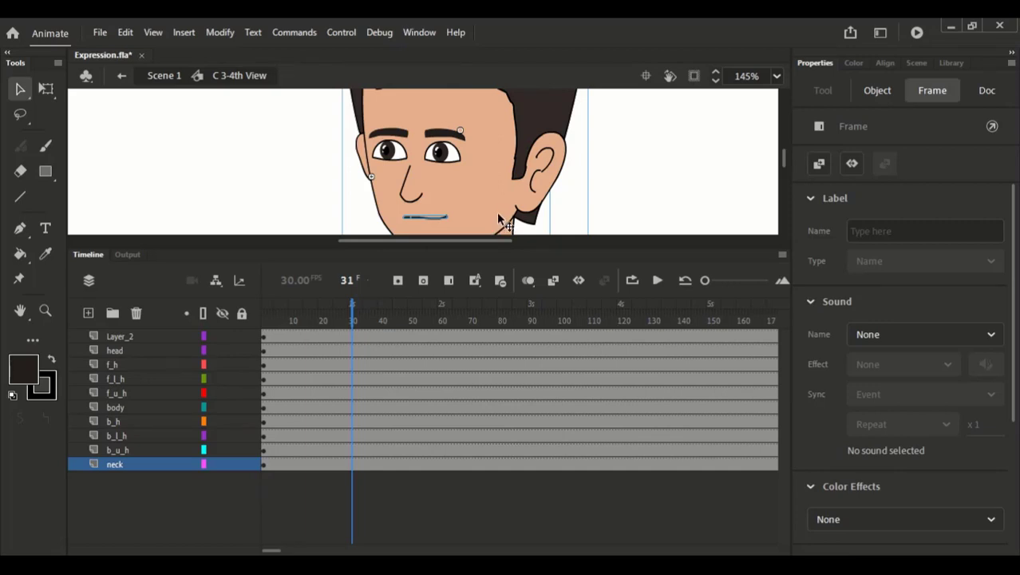
click(776, 76)
click(785, 98)
key(F6)
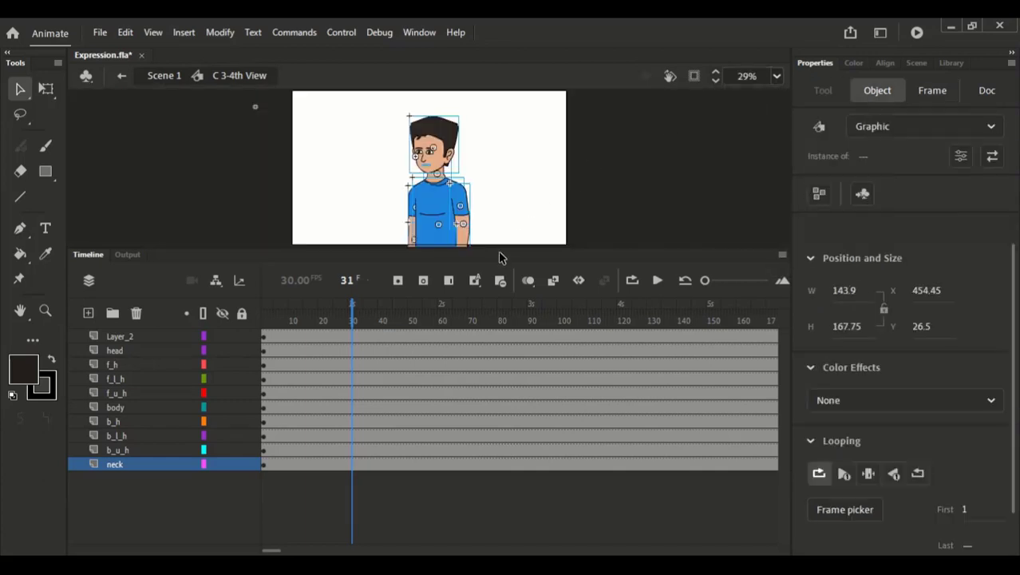
drag(457, 249, 457, 388)
click(503, 243)
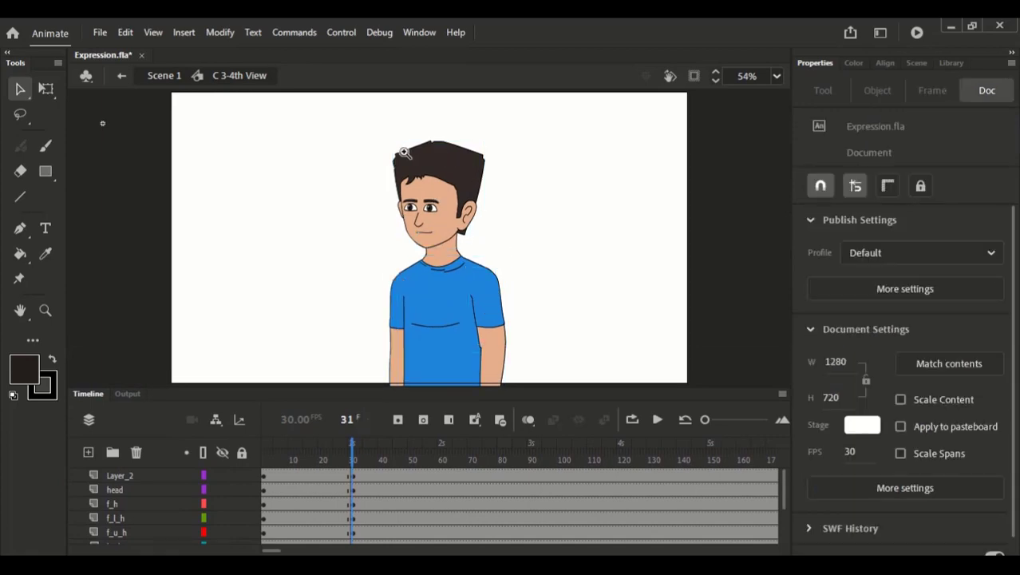
- At frame 31, change the first looping frame of the Mithi Lip 2 mouth to the clenched-teeth shape
scroll(403, 150, up, 3)
click(384, 235)
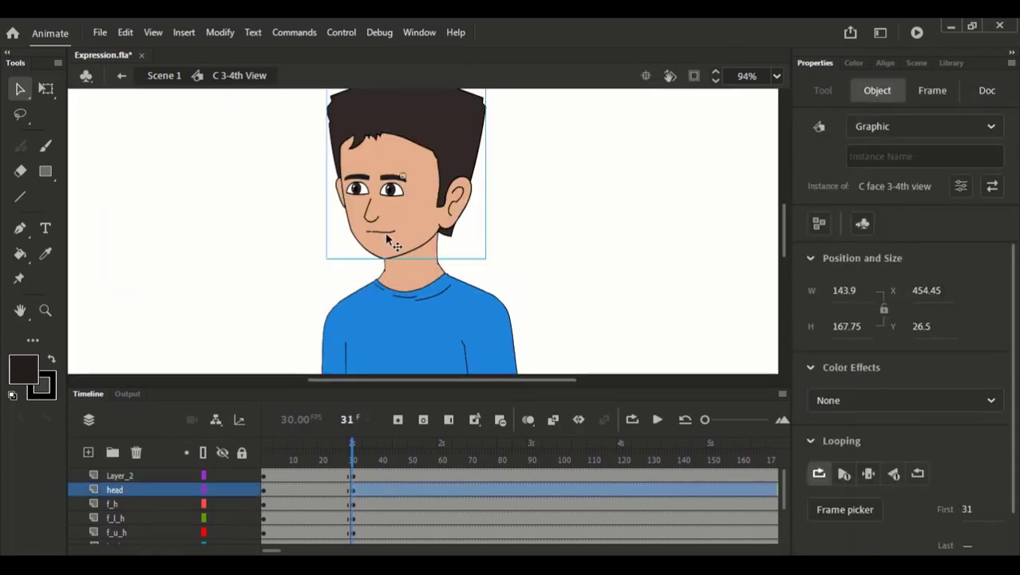
click(380, 230)
text(39)
key(Return)
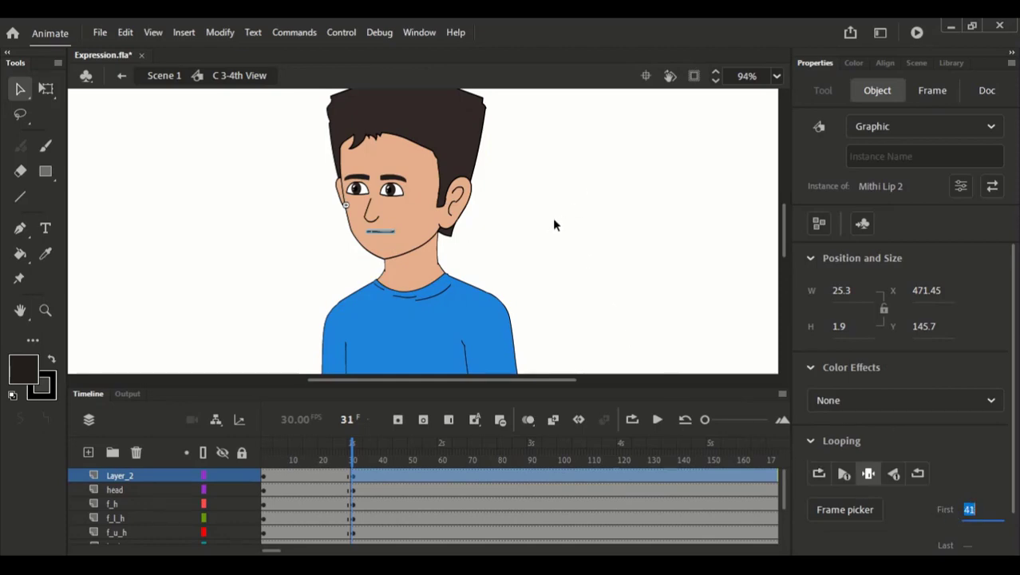
text(24)
key(Return)
key(Down)
key(Down)
key(Down)
key(Down)
key(Down)
key(Down)
key(Down)
- Open the eye 2 symbol inside the face and insert a keyframe at frame 31 on the eyebrow layer
click(397, 195)
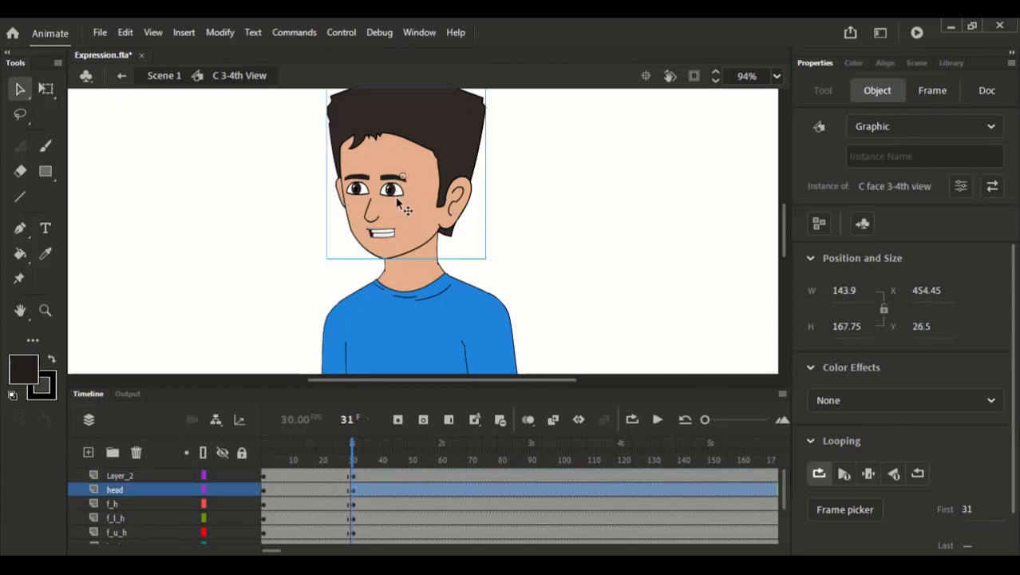
double_click(393, 210)
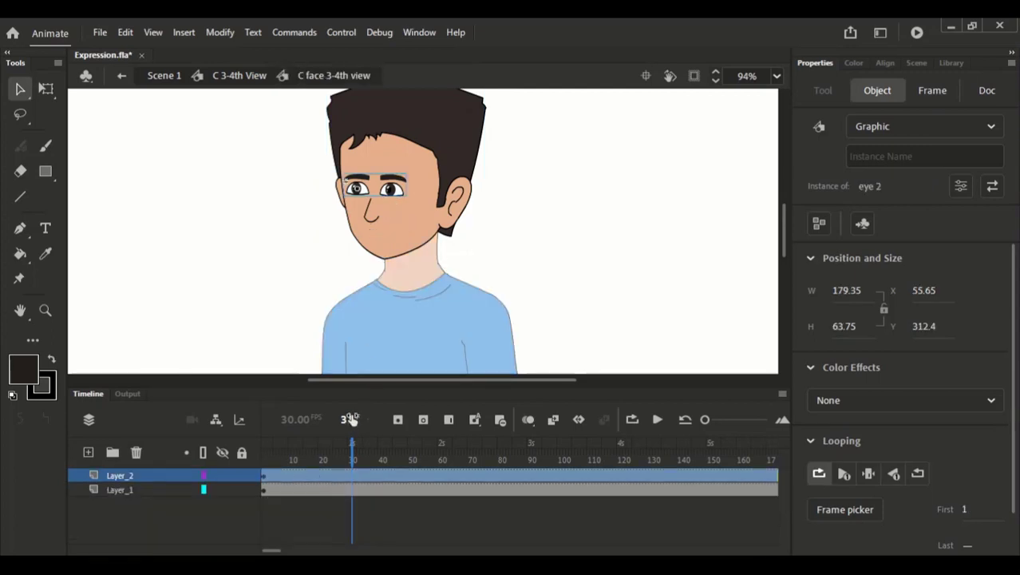
double_click(396, 196)
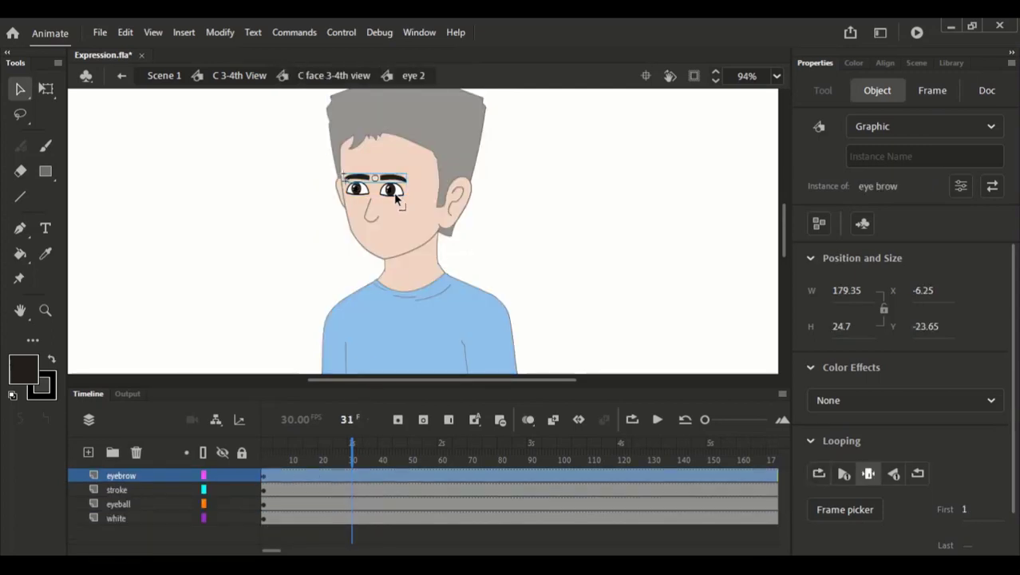
click(351, 476)
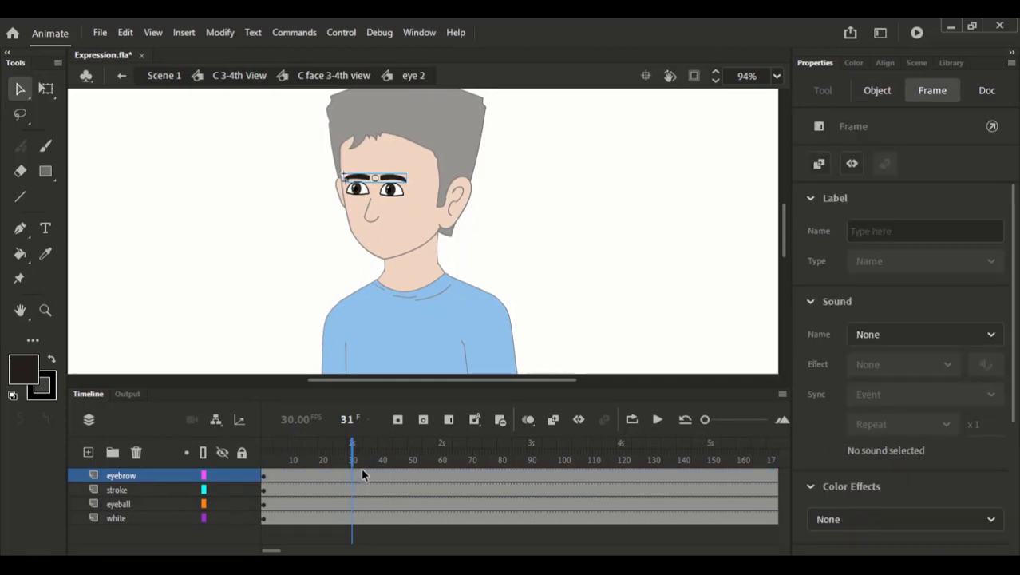
click(393, 186)
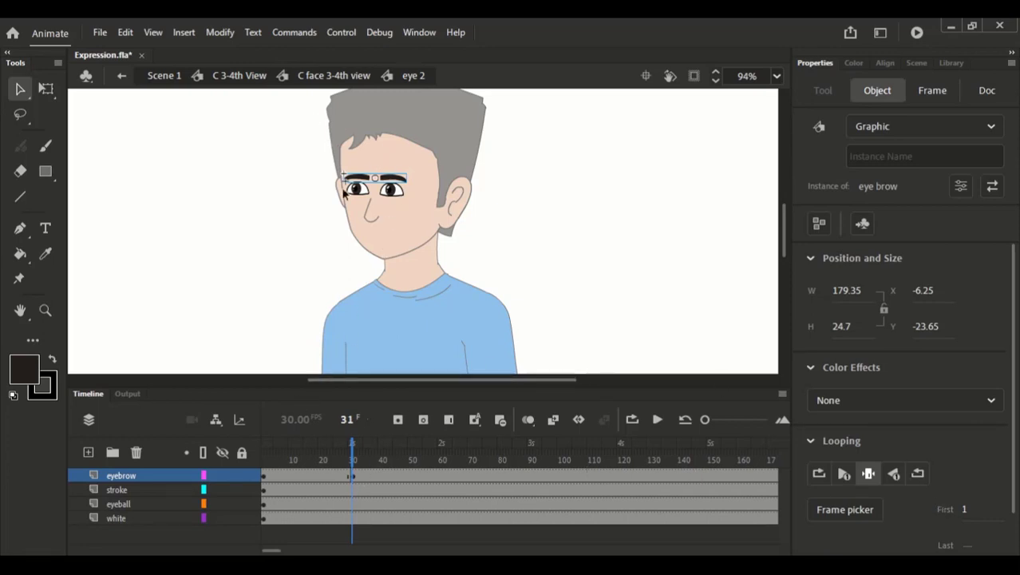
- Try frame 2 for the eye brow instance, set its first looping frame to 3 for angry eyebrows and return to C 3-4th View
click(967, 511)
text(2)
key(Return)
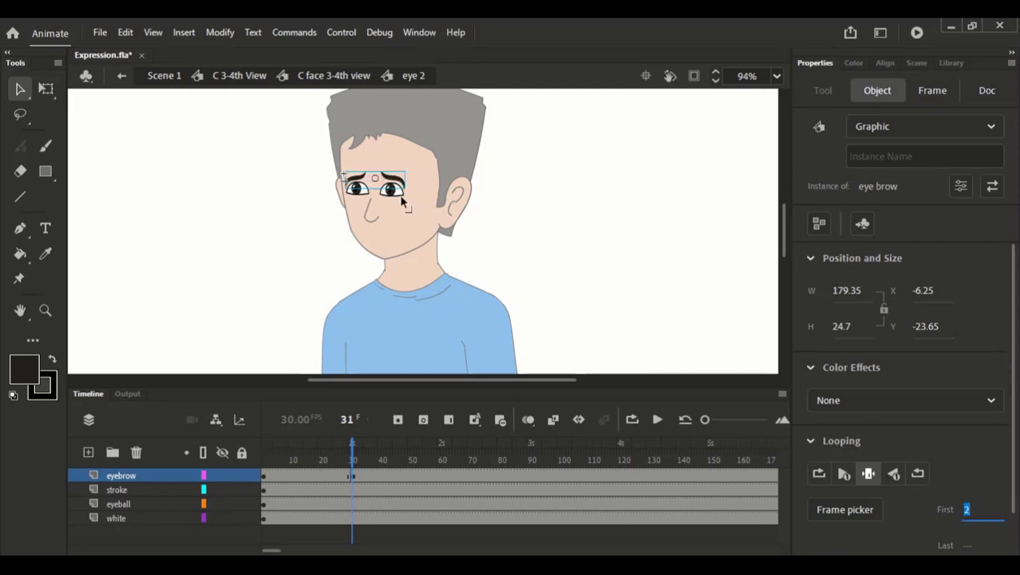
text(3)
key(Return)
click(356, 80)
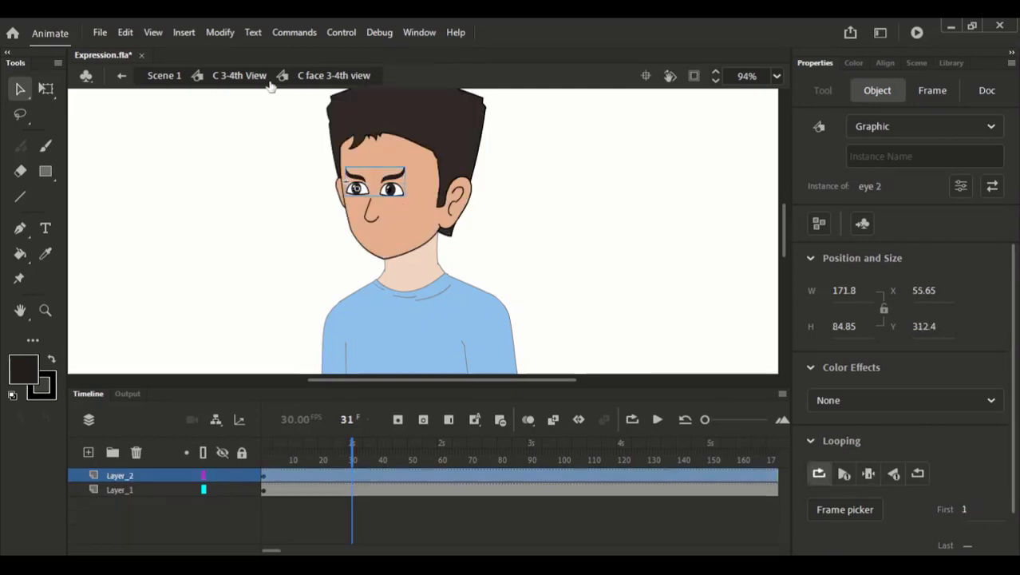
click(262, 83)
click(269, 213)
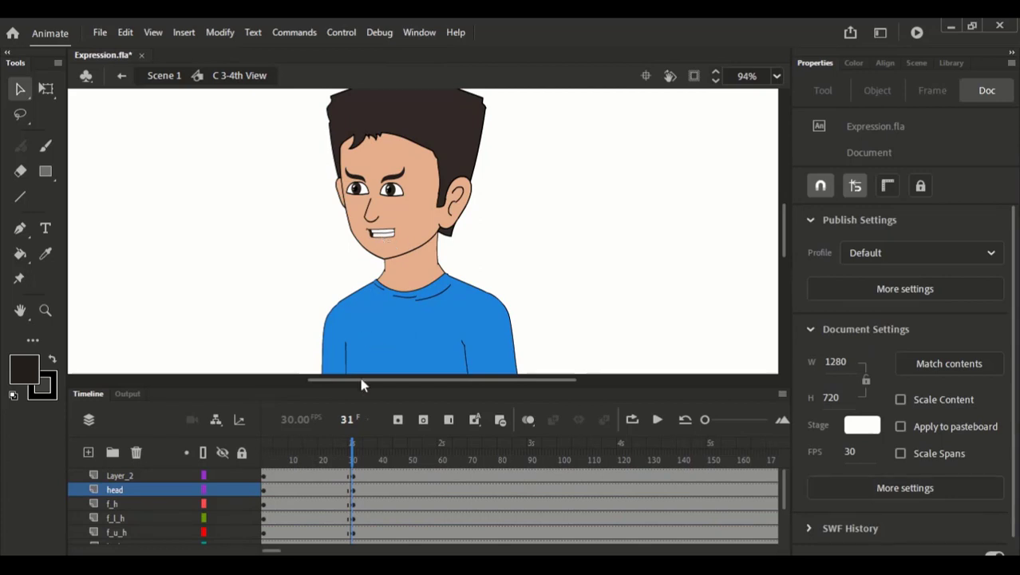
- Replay the animation around frame 31 with the whole stage in view to check the change from neutral to angry
mouse_move(317, 462)
mouse_down()
mouse_move(417, 463)
mouse_move(325, 467)
mouse_up()
key(Return)
click(776, 75)
click(806, 94)
click(325, 462)
key(Return)
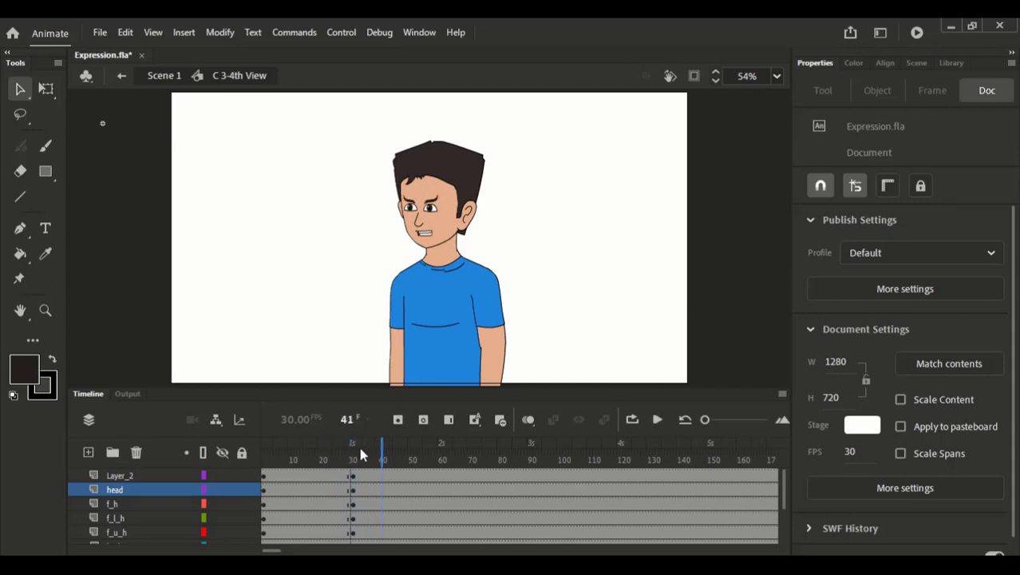
click(319, 462)
key(Return)
click(317, 467)
key(Return)
key(Return)
- Enlarge the timeline to show all layers, widen its frame spacing slightly and replay the expression change around frame 31
drag(410, 387, 413, 295)
key(Return)
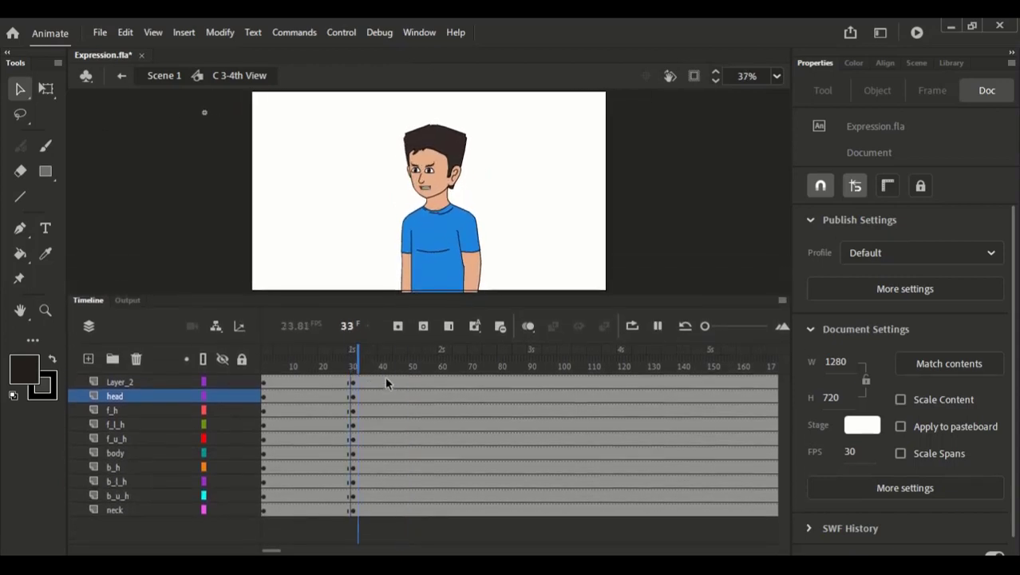
click(379, 384)
drag(706, 327, 712, 328)
key(Return)
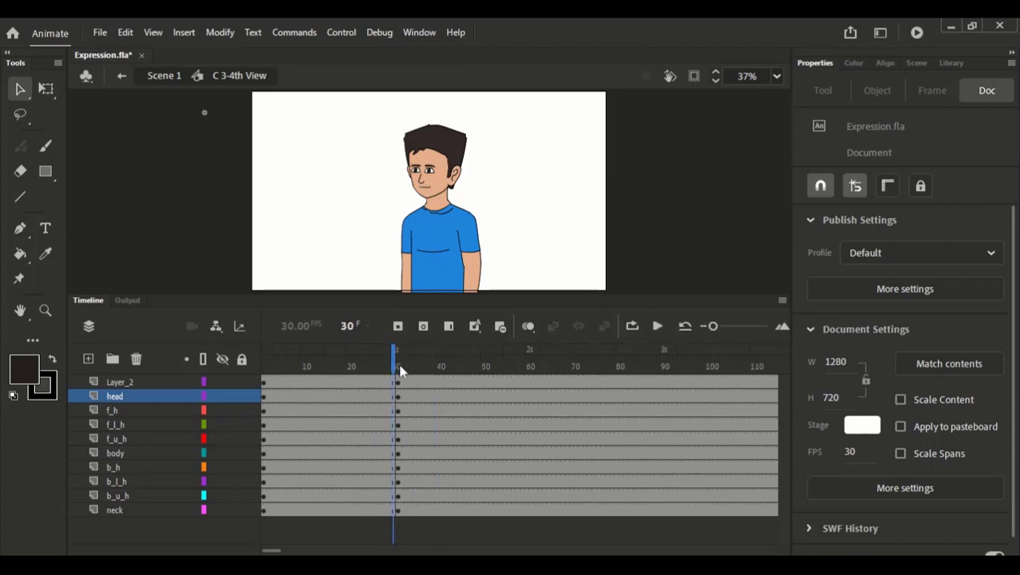
click(403, 369)
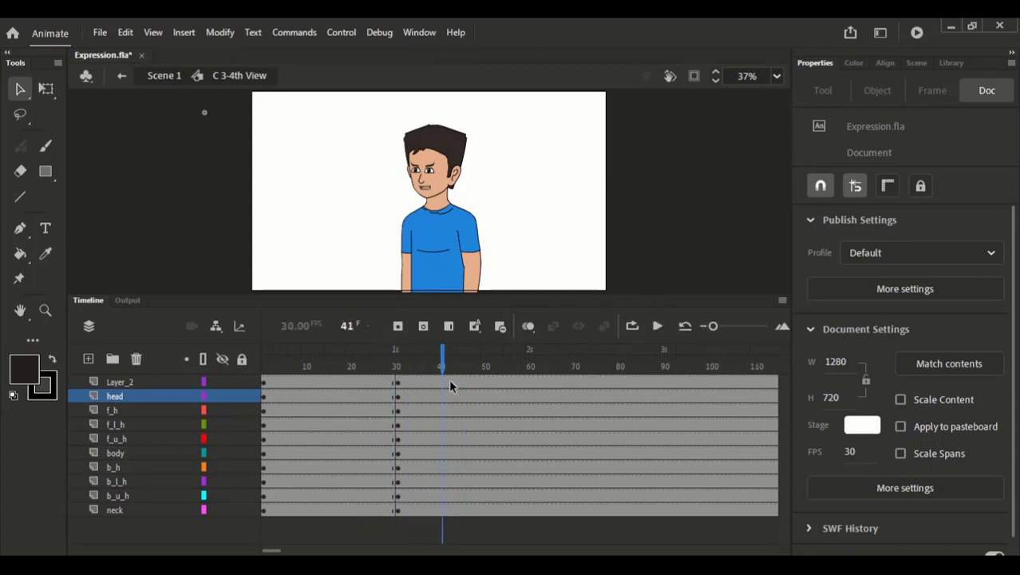
- Try keyframes on all layers at frame 40, replay the change from frame 29 and undo the new keyframes
click(447, 520)
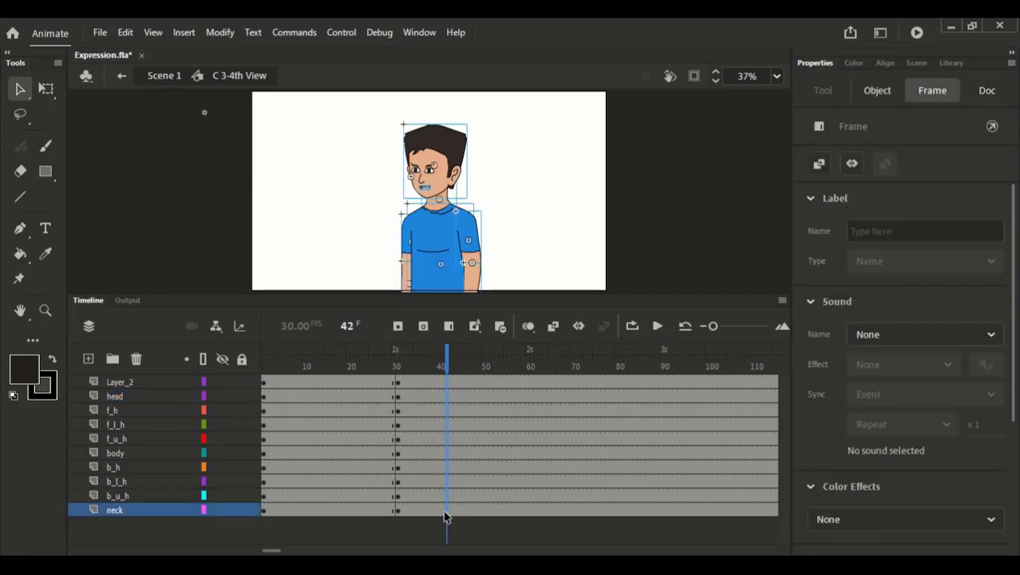
click(439, 361)
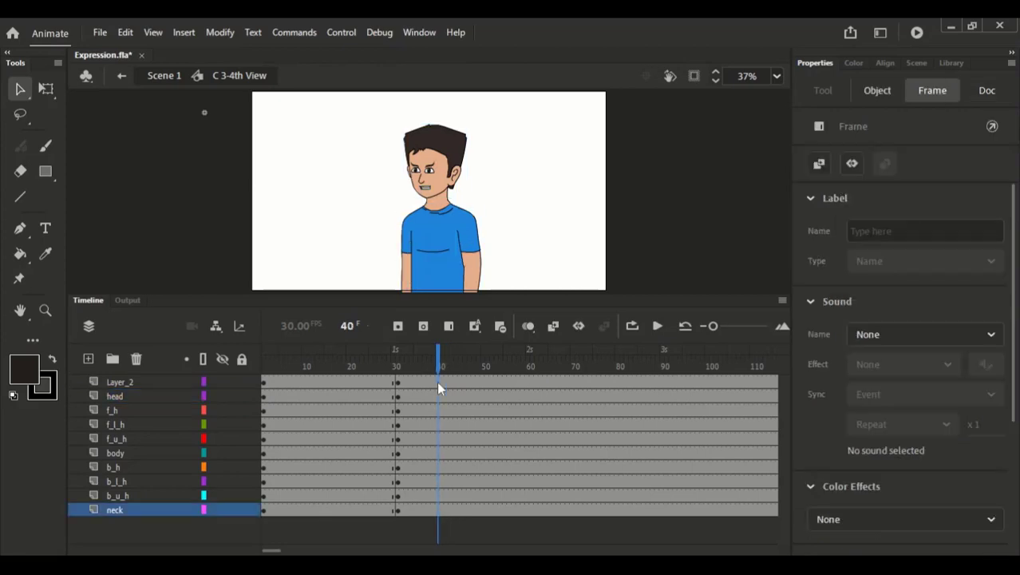
click(437, 520)
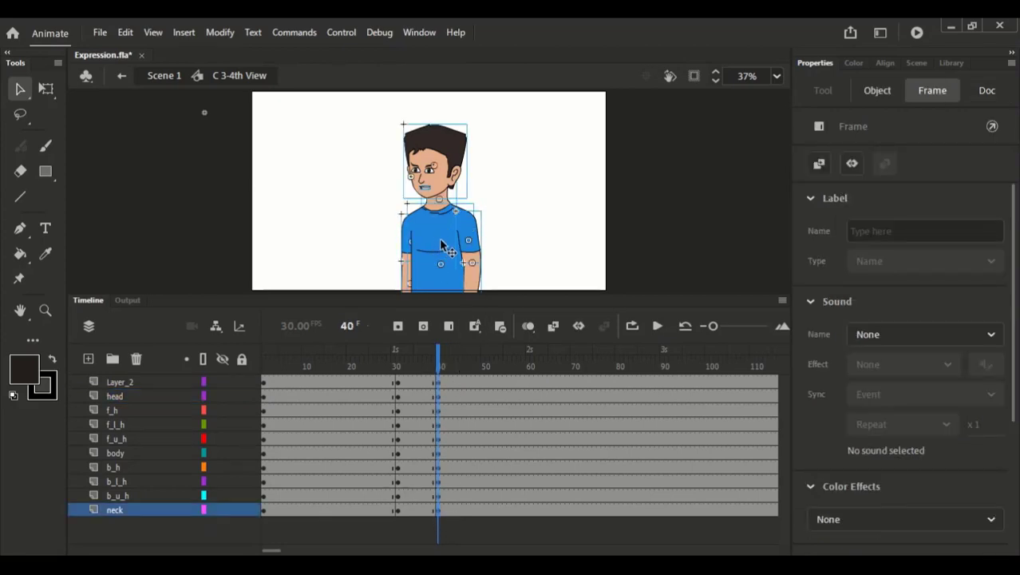
click(388, 364)
key(Return)
click(437, 364)
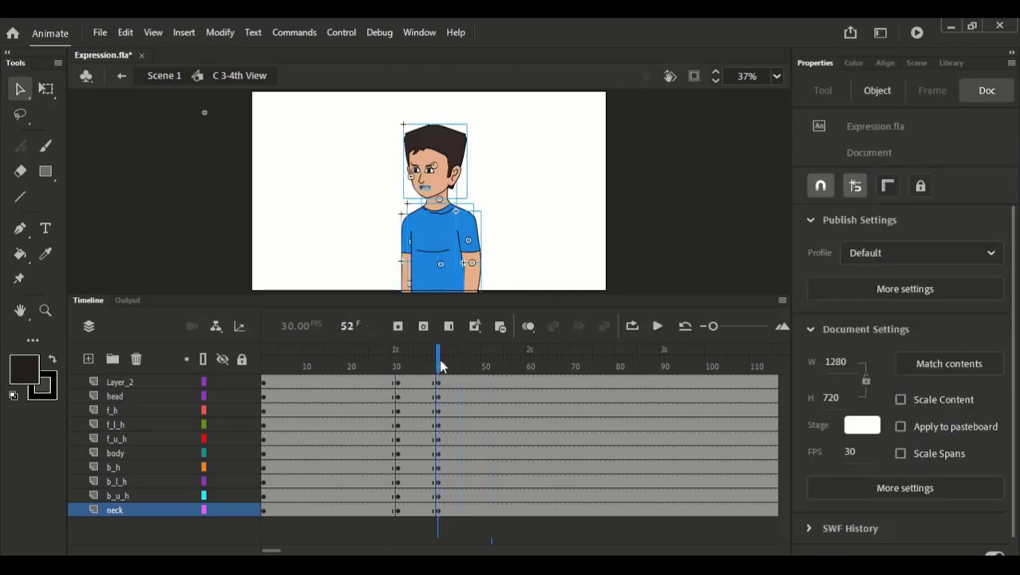
key(ctrl+z)
key(ctrl+z)
key(ctrl+z)
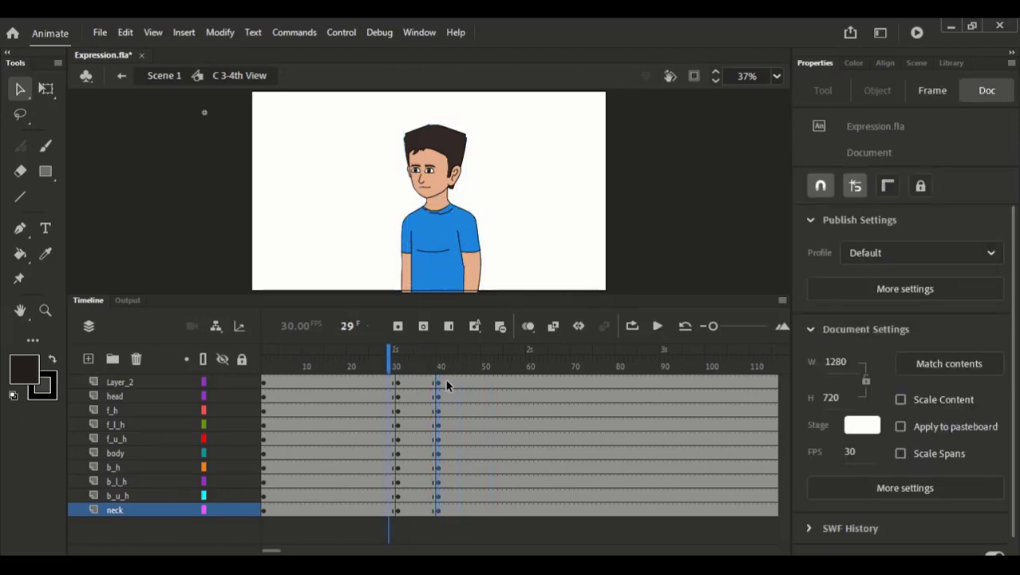
- Insert keyframes on all layers at frame 42 and skew the whole character slightly forward from a transformation point at its base
drag(447, 383, 447, 514)
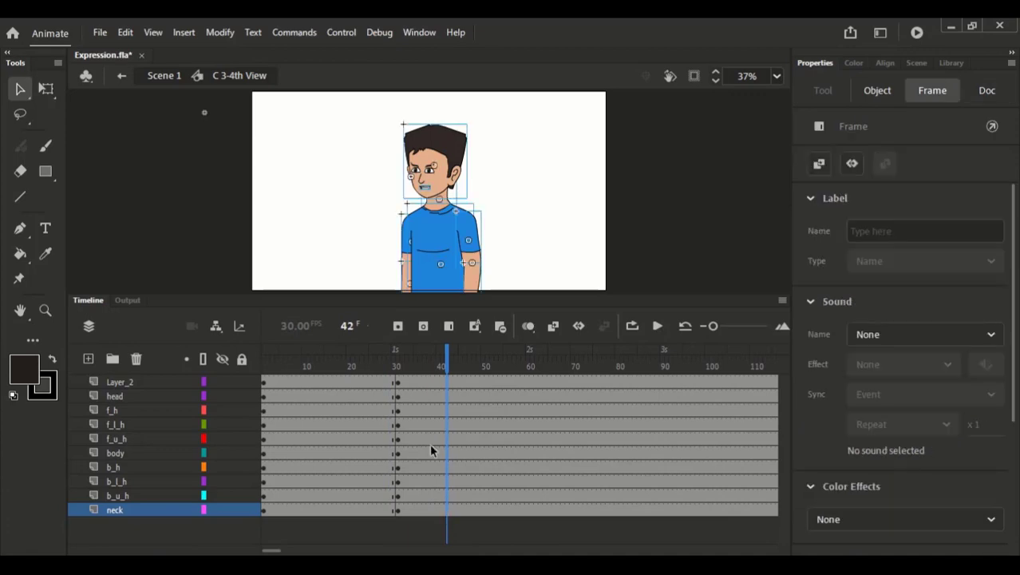
key(F6)
scroll(436, 200, up, 2)
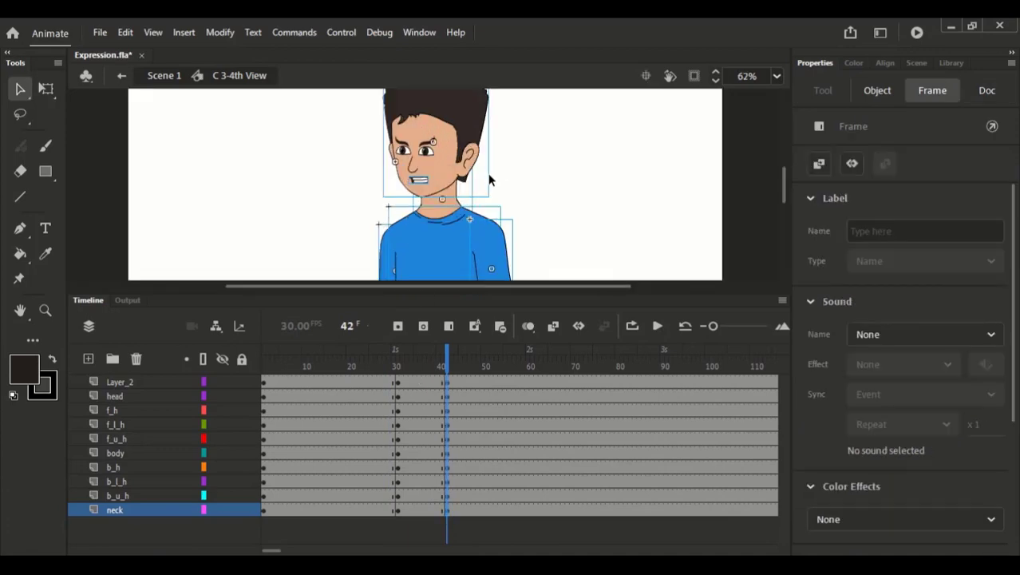
key(q)
drag(456, 189, 458, 207)
key(ctrl+minus)
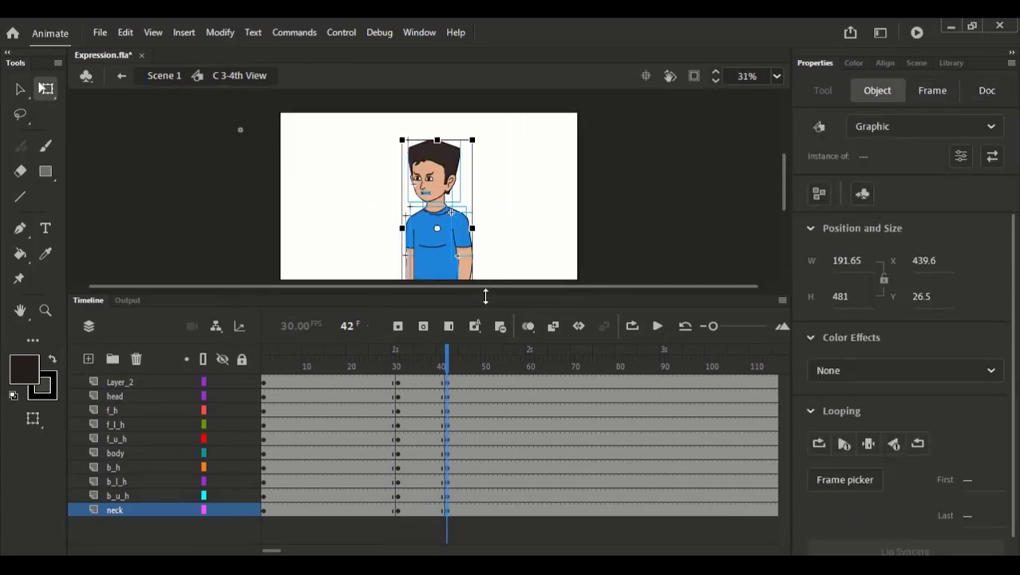
drag(485, 294, 484, 332)
scroll(471, 276, up, 2)
drag(474, 235, 481, 335)
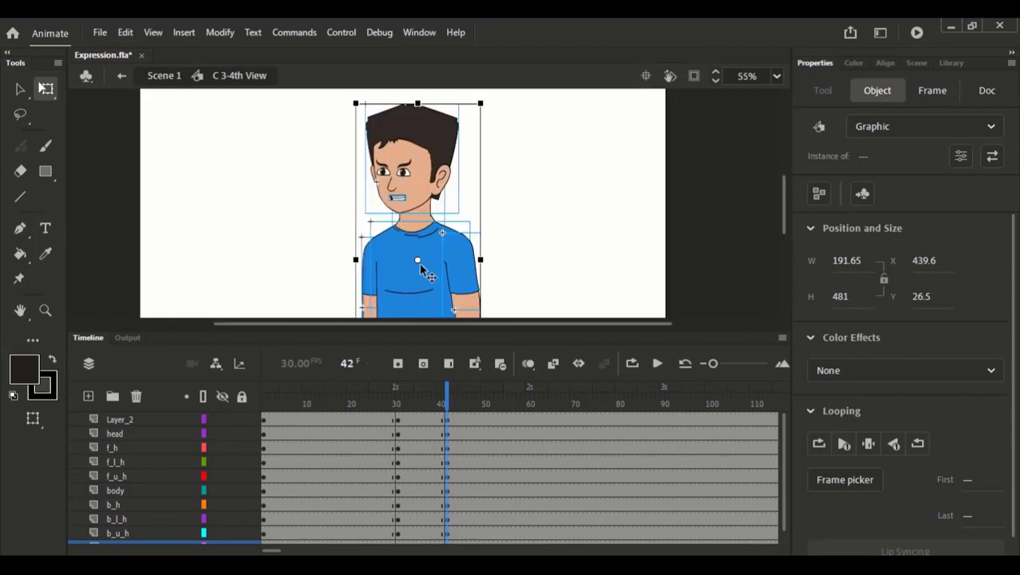
drag(418, 260, 427, 346)
drag(431, 102, 431, 103)
- At frame 42, select the front upper arm, lower arm and hand and rotate them slightly around the shoulder
drag(441, 232, 478, 132)
click(507, 197)
click(483, 179)
shift+click(483, 231)
shift+click(480, 275)
drag(459, 319, 476, 324)
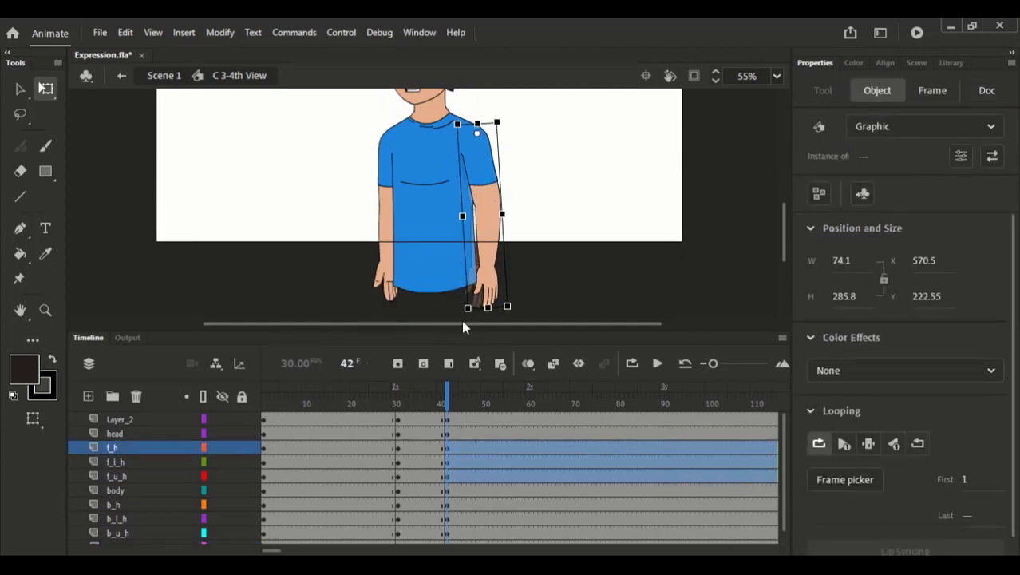
- Select the back arm parts, set their transformation point at the shoulder and rotate the arm slightly
drag(365, 222, 373, 307)
key(ctrl+z)
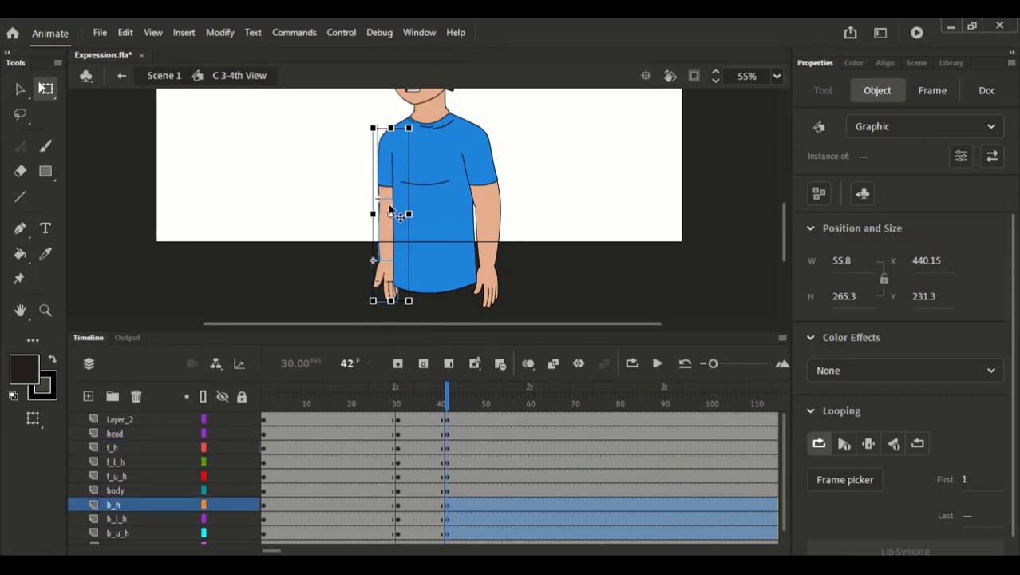
drag(390, 213, 391, 130)
drag(373, 308, 380, 321)
- Select the head together with the mouth, set their transformation point at the chin and tilt them forward
scroll(415, 176, up, 5)
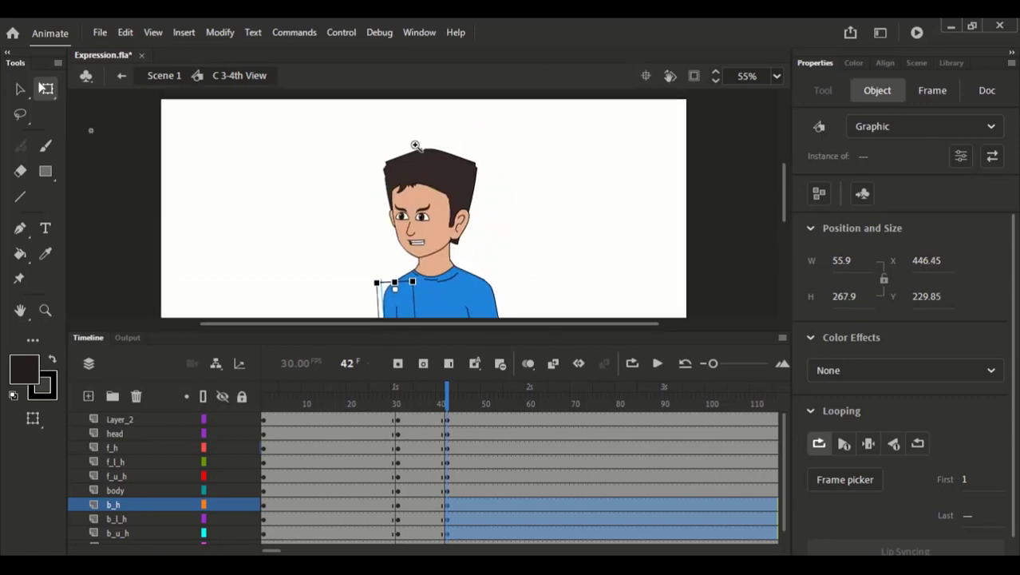
scroll(415, 270, up, 2)
click(425, 183)
drag(397, 197, 396, 265)
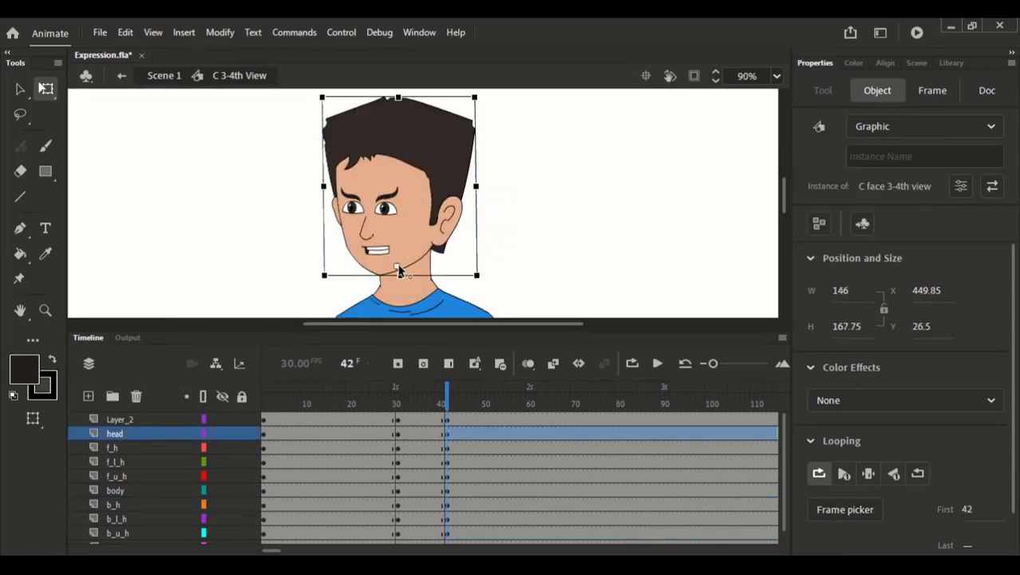
shift+click(382, 251)
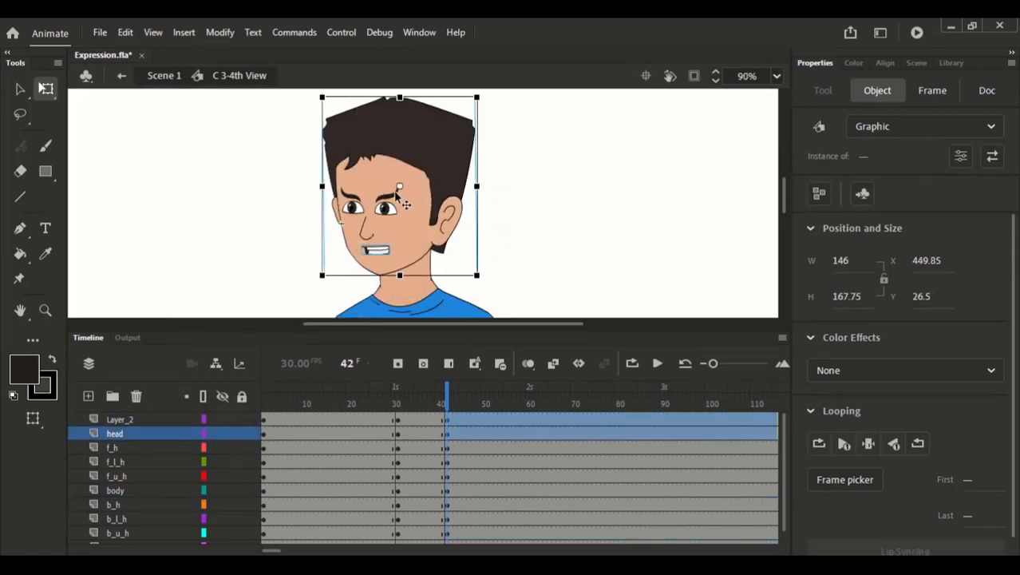
drag(399, 187, 400, 275)
drag(485, 102, 481, 97)
- Nudge the tilted head and mouth forward and slightly upward to sit properly on the neck
drag(423, 195, 424, 195)
key(Left)
key(Left)
key(Left)
key(Left)
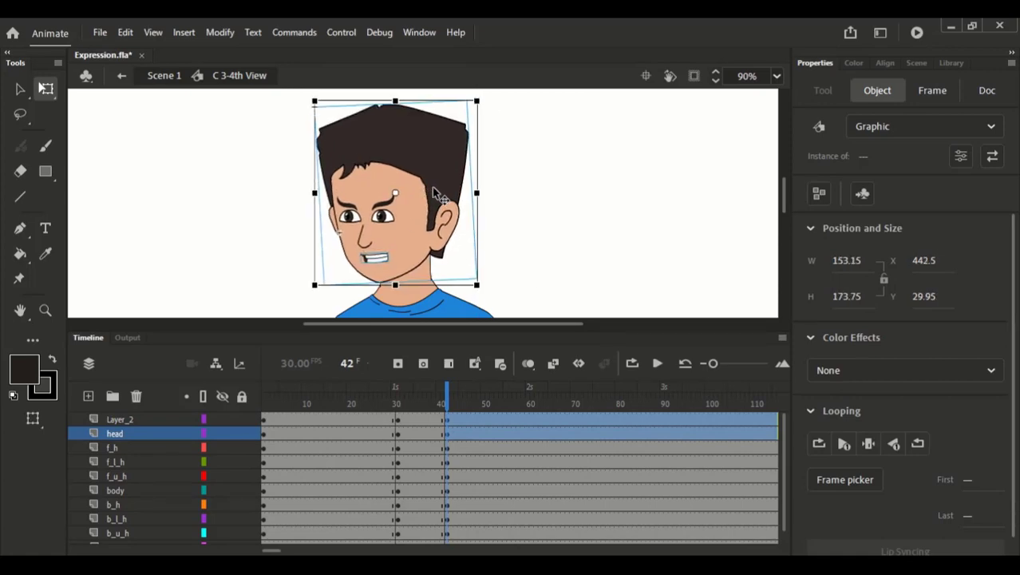
key(Up)
key(Left)
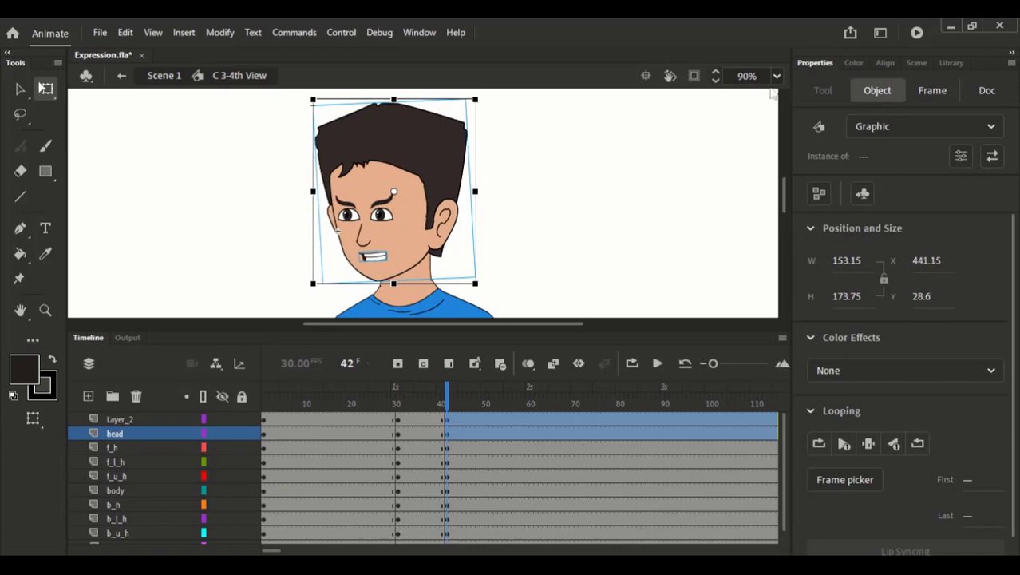
key(Up)
key(Up)
key(Up)
key(Up)
- Skew the whole character slightly further forward at frame 42 and compare the pose with the preceding frames
click(777, 75)
click(768, 103)
click(563, 218)
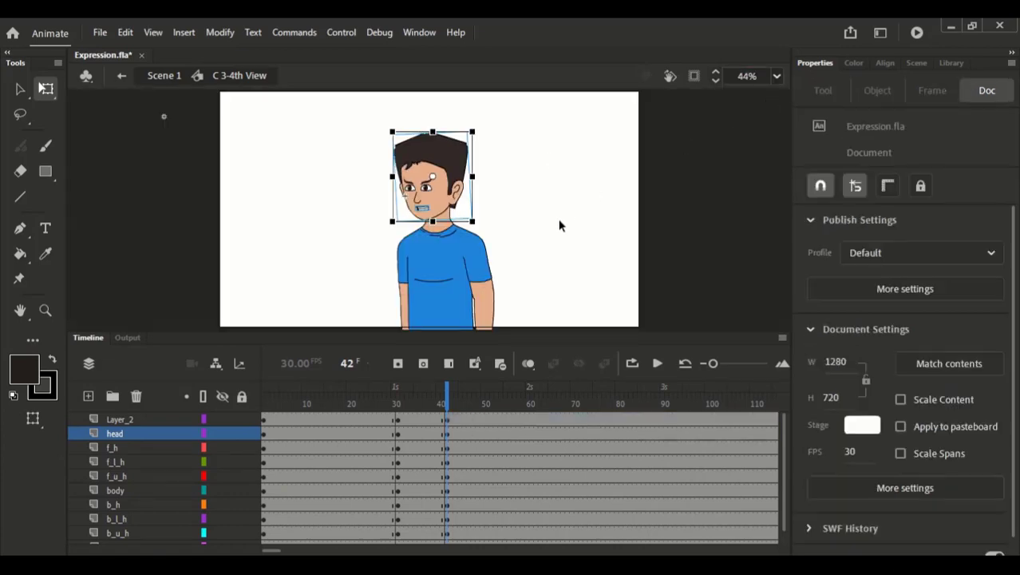
click(451, 397)
drag(451, 397, 447, 403)
key(ctrl+a)
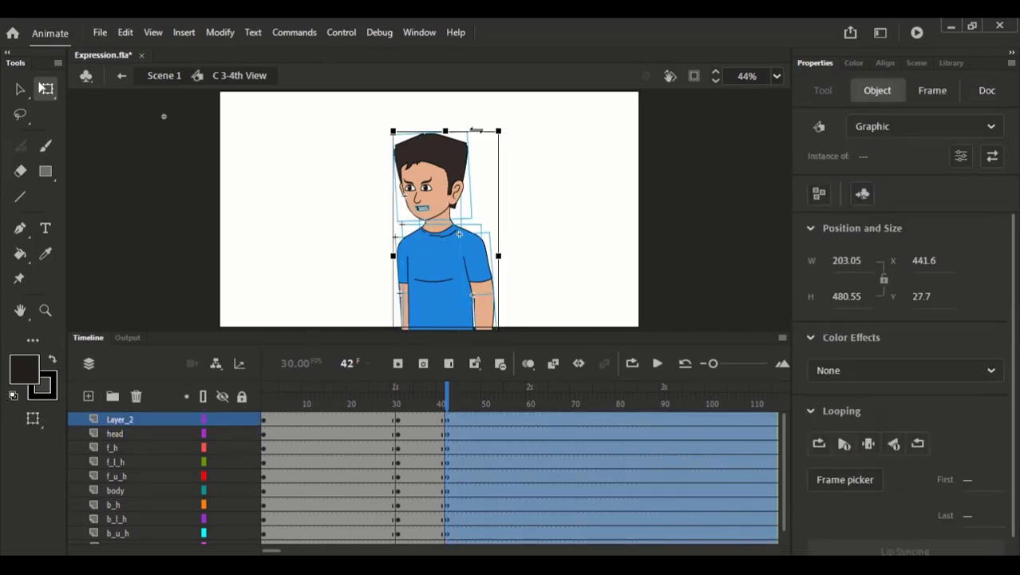
drag(475, 130, 476, 131)
click(516, 136)
drag(428, 390, 448, 393)
click(431, 234)
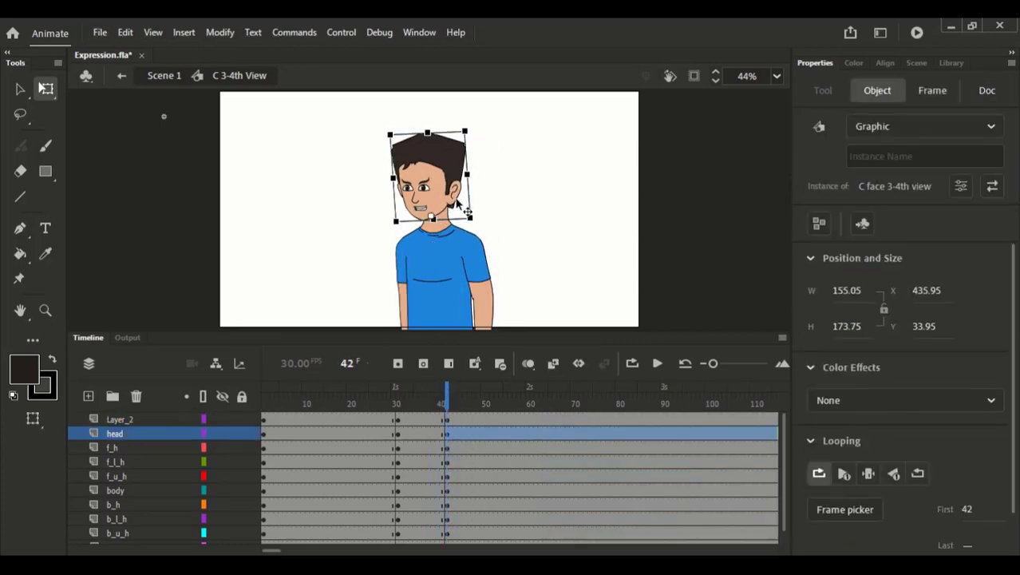
click(416, 395)
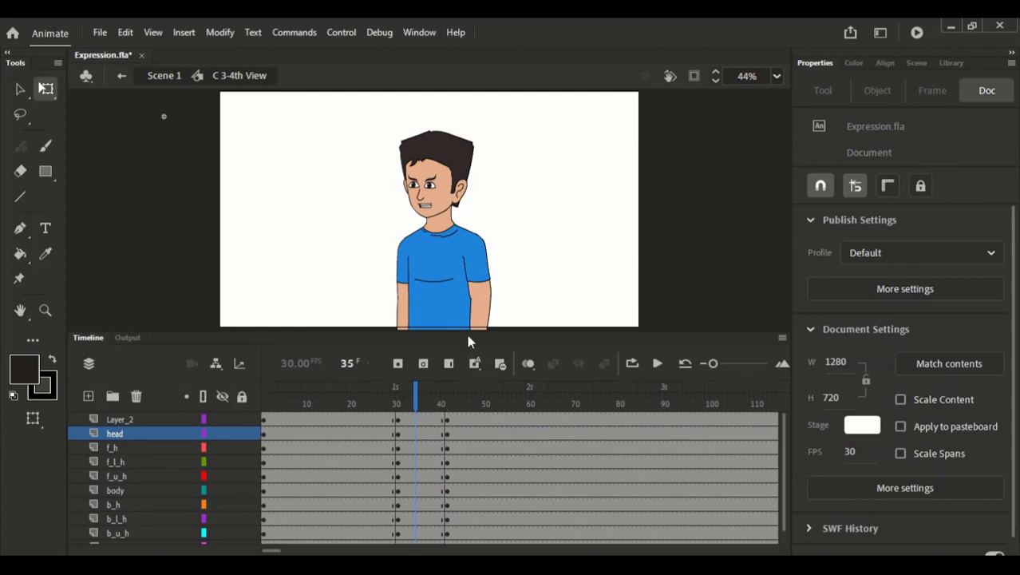
- Try classic tweens with an ease-out of 100 on all layers between frames 31 and 42, check the motion and undo them
drag(471, 331, 473, 224)
drag(426, 315, 438, 440)
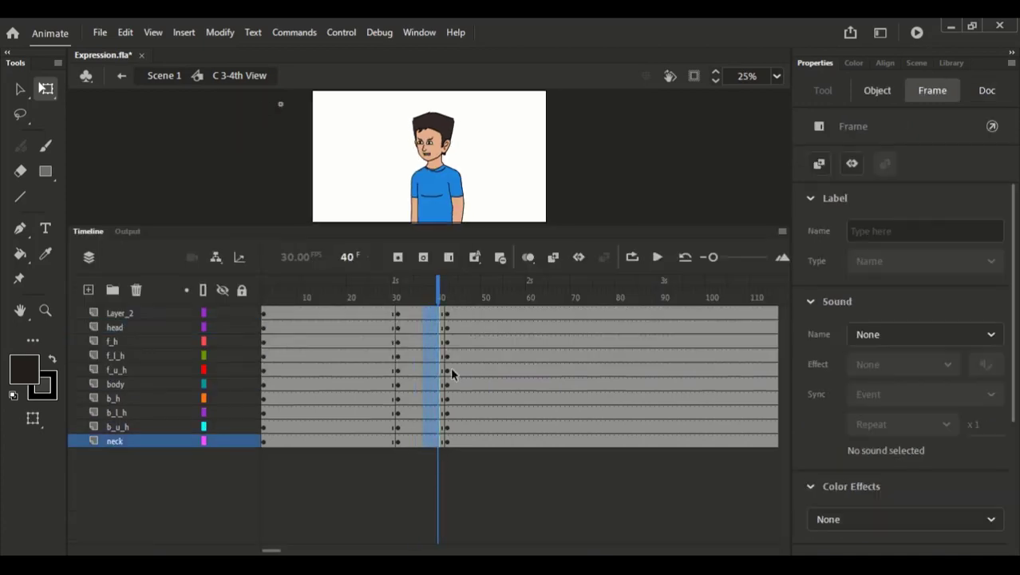
click(552, 256)
drag(987, 335, 990, 332)
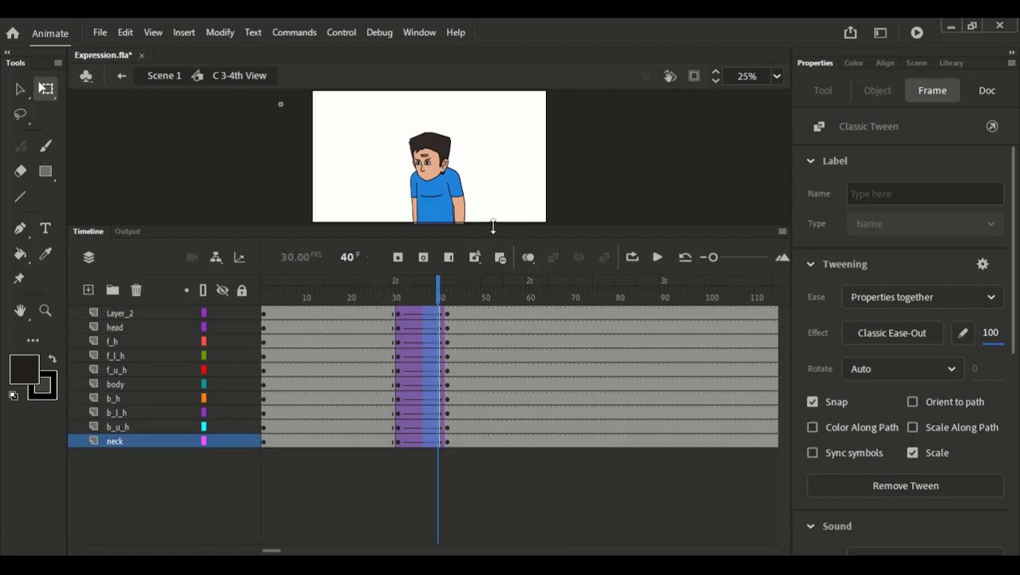
drag(492, 227, 492, 299)
mouse_move(454, 363)
mouse_down()
mouse_move(396, 367)
mouse_move(444, 366)
mouse_up()
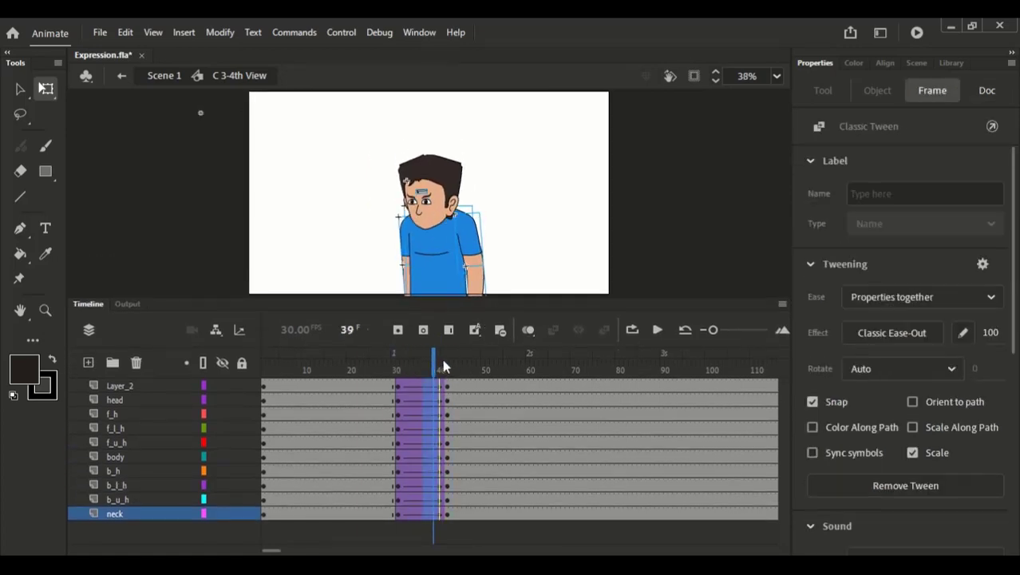
key(ctrl+z)
key(ctrl+z)
key(ctrl+z)
key(ctrl+z)
key(ctrl+z)
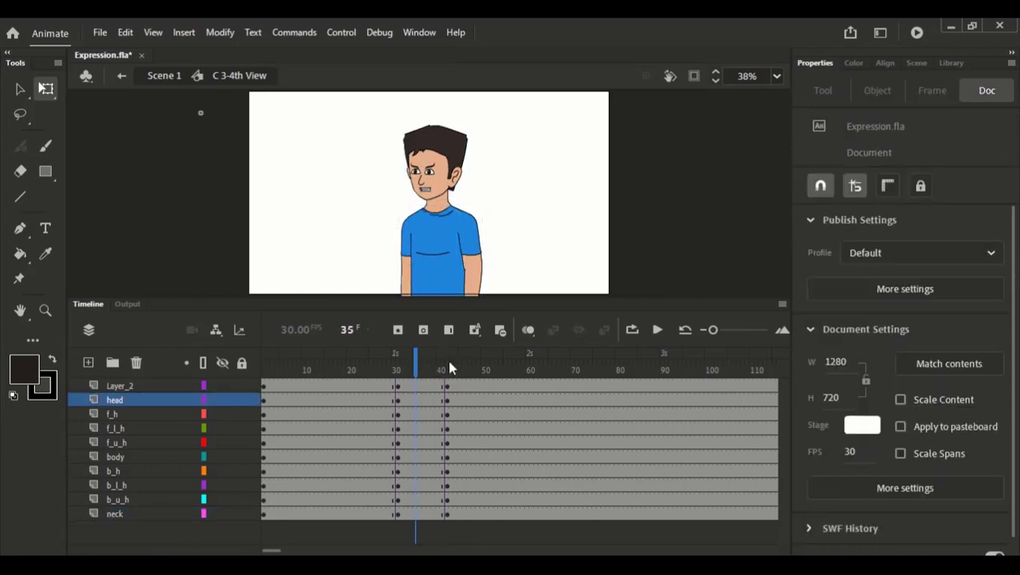
- Check the head's transformation point at frame 31 and move the frame 42 head's point to the matching place near the eye
drag(428, 137, 502, 271)
drag(412, 366, 399, 367)
drag(419, 269, 435, 363)
click(405, 236)
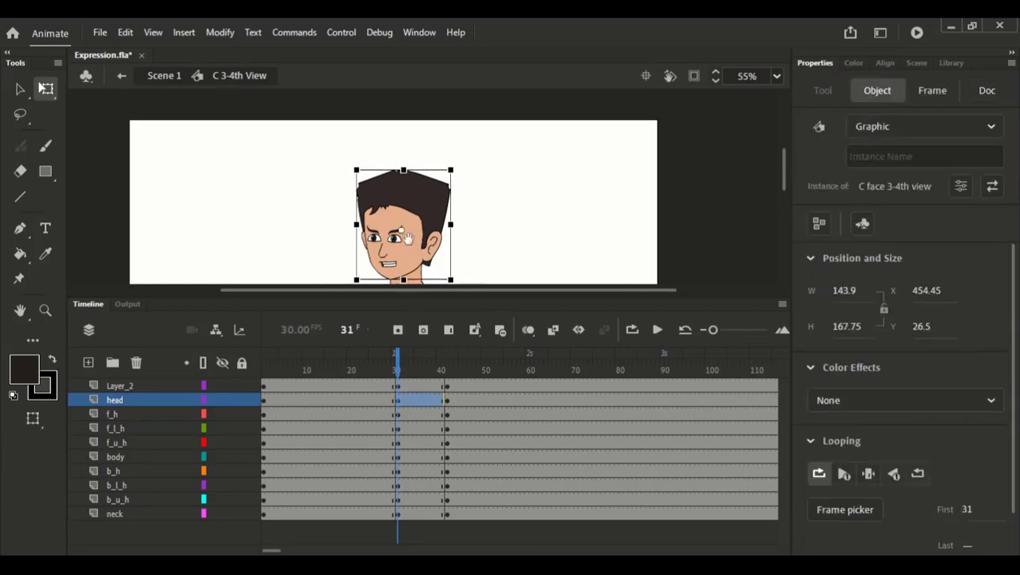
drag(404, 236, 411, 219)
click(447, 370)
click(401, 224)
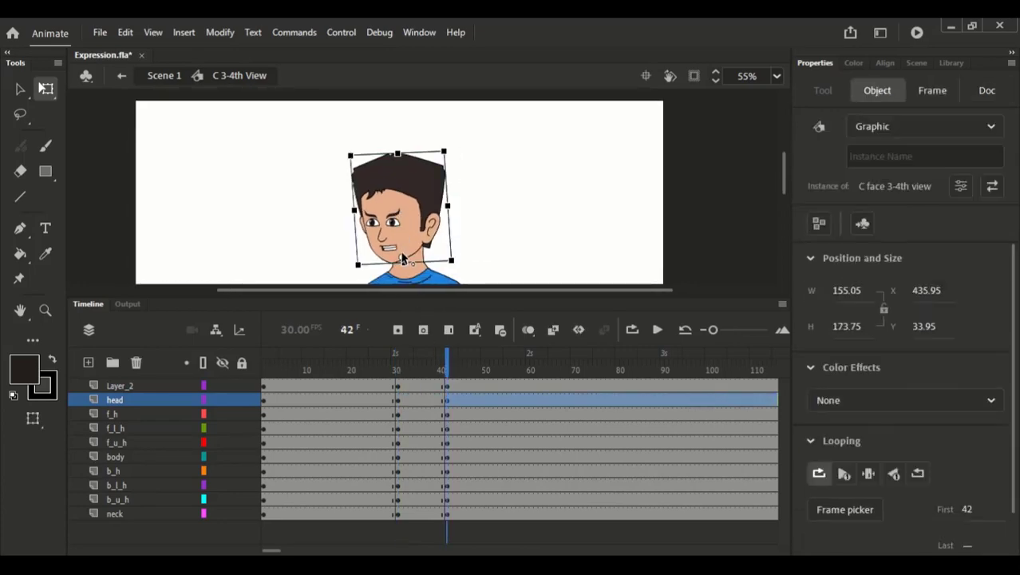
drag(351, 159, 392, 192)
- Compare the head's transformation point in the frames before and after the frame 42 keyframe
click(415, 366)
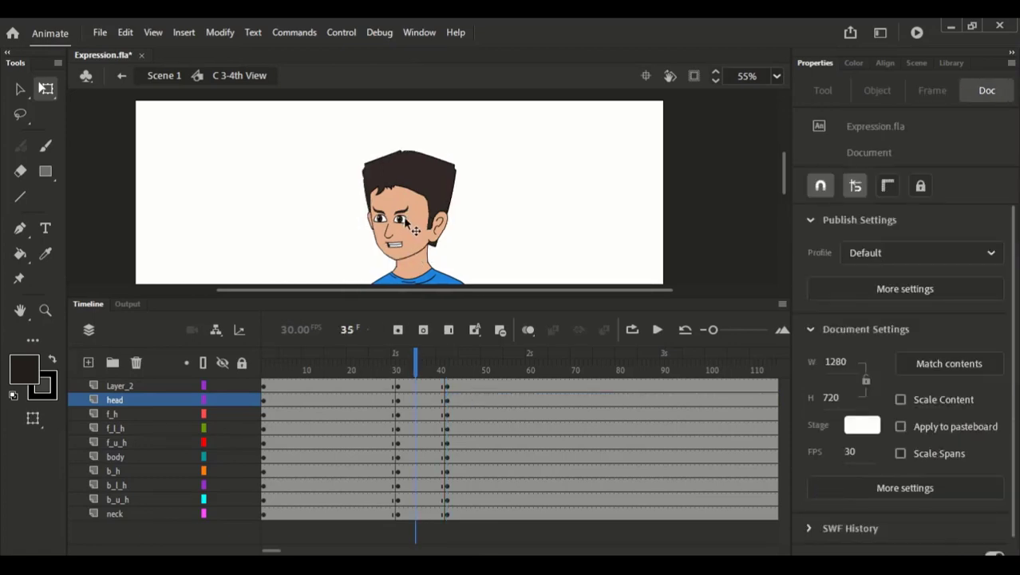
click(410, 233)
click(450, 354)
click(420, 255)
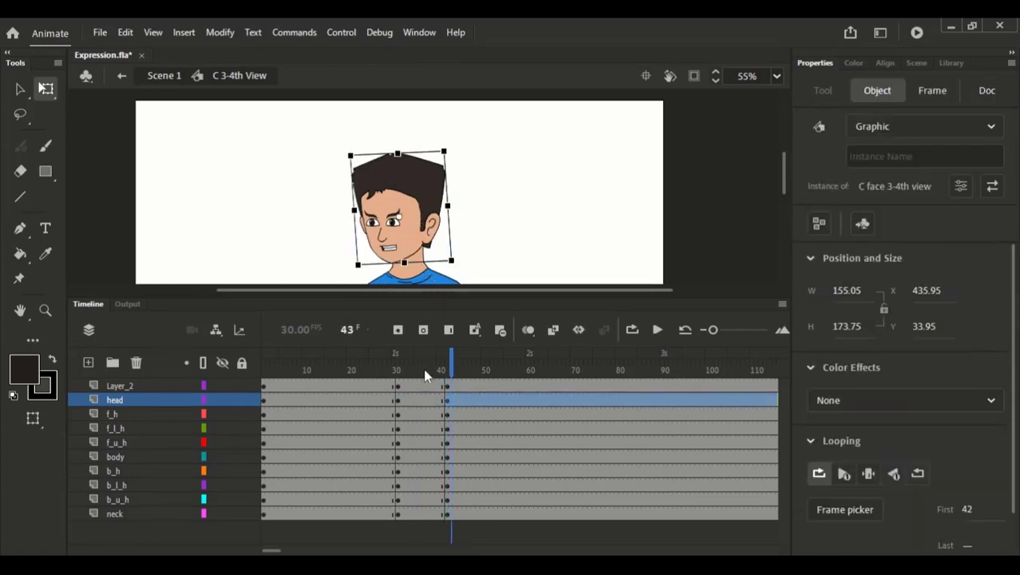
click(426, 371)
click(419, 228)
click(457, 370)
click(429, 260)
- Create classic tweens on all layers between frames 31 and 42 and set their ease-out to 100
click(442, 399)
shift+click(442, 513)
click(553, 330)
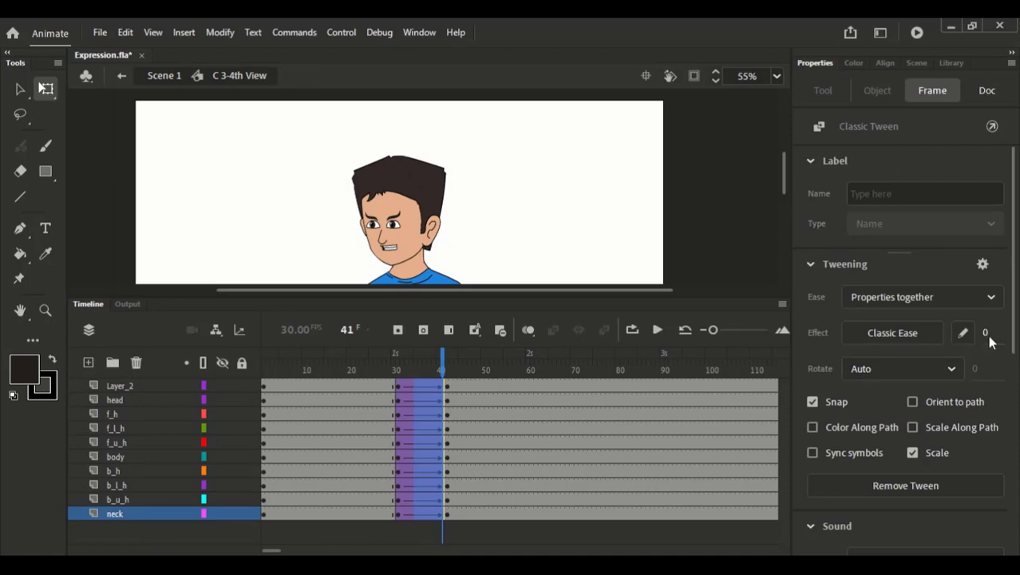
drag(991, 340, 990, 332)
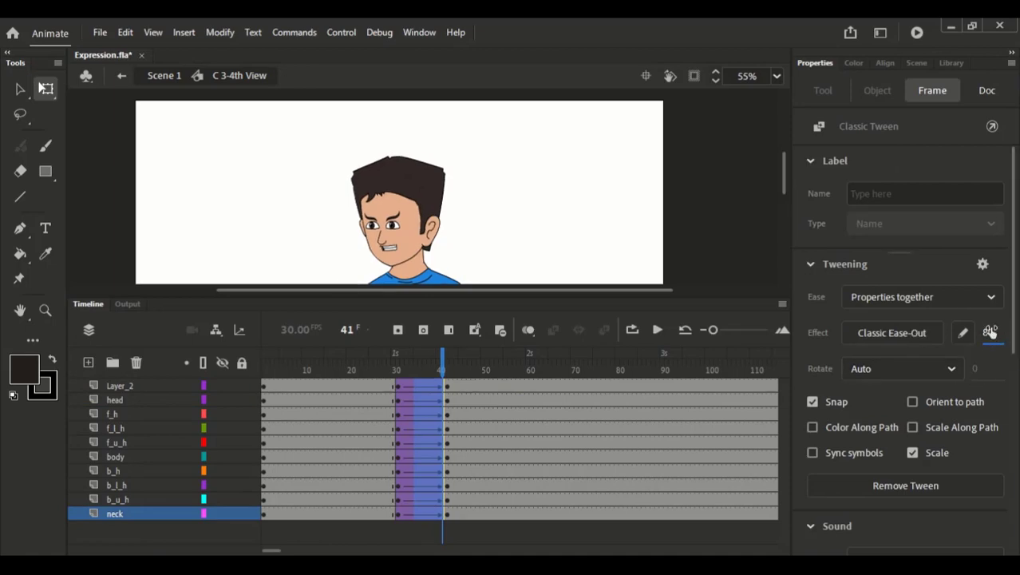
- Replay the tweened movement from frame 31 with the whole stage in view and remove the tweens from all layers
click(777, 77)
click(800, 94)
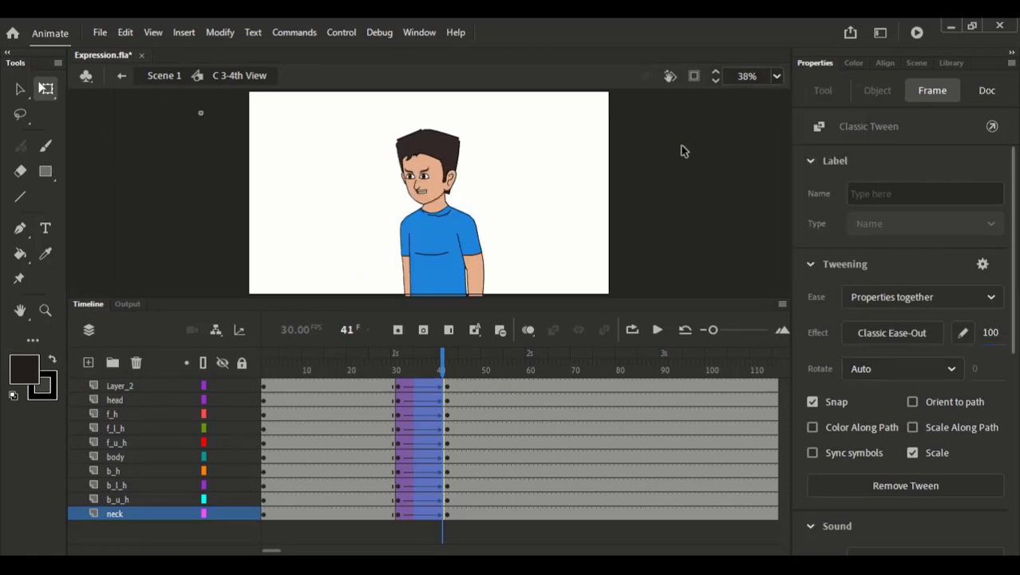
click(397, 355)
key(Return)
key(Return)
drag(403, 357, 442, 510)
click(878, 488)
- Compare the neutral face at frame 29 with the angry face at frame 41 in a close view of the head
mouse_move(441, 369)
mouse_down()
mouse_move(410, 371)
mouse_move(453, 364)
mouse_up()
drag(449, 134, 503, 283)
drag(437, 376, 389, 370)
scroll(408, 175, up, 4)
drag(408, 176, 426, 237)
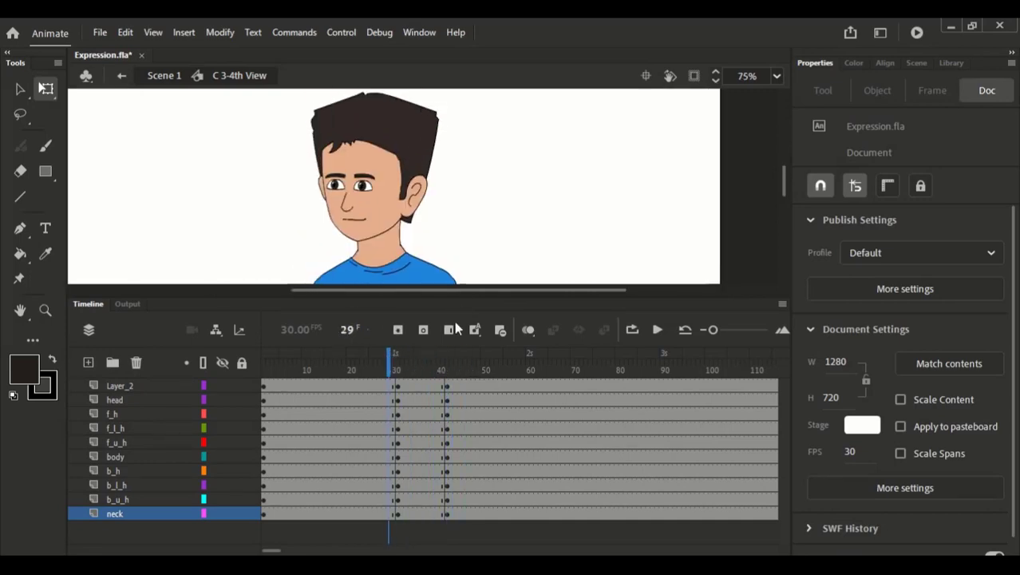
click(443, 372)
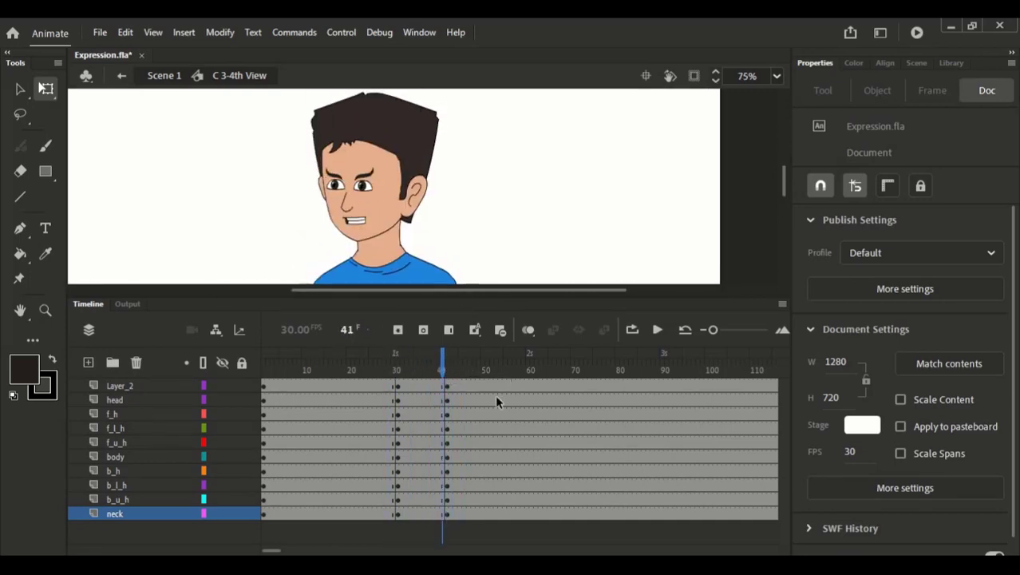
- Rename Layer_2 to lip
double_click(121, 386)
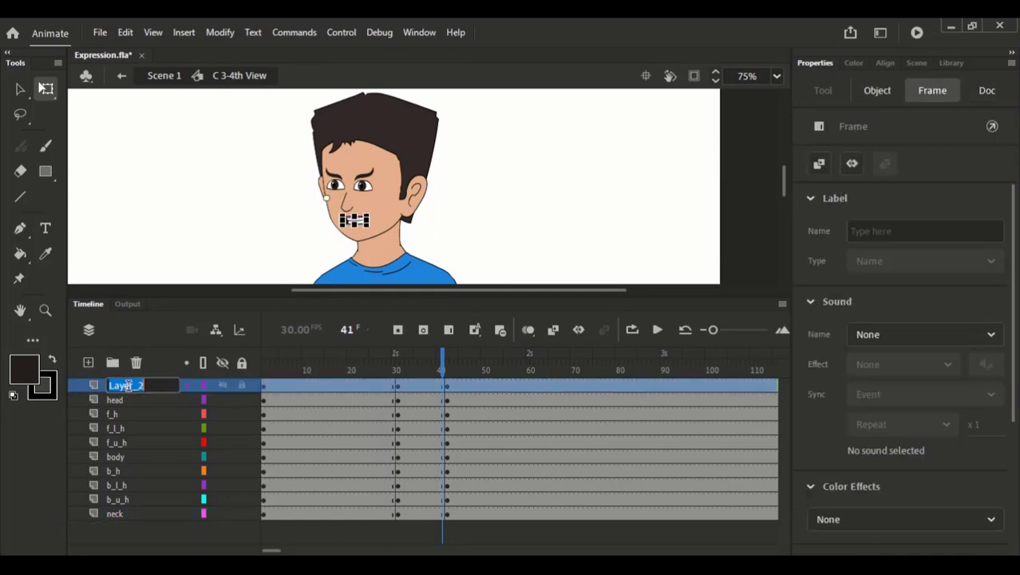
text(lip)
key(Return)
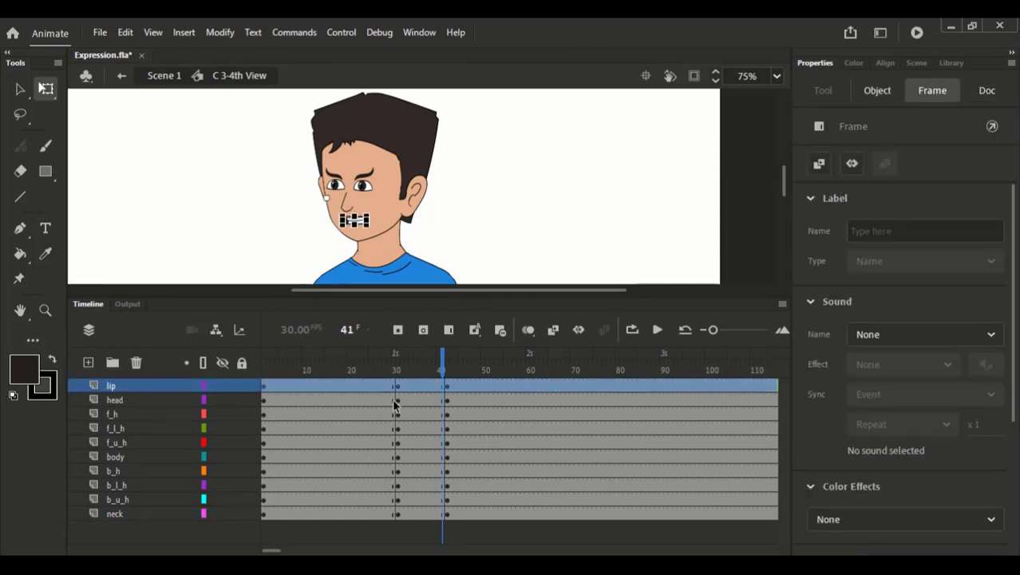
- Clear the keyframes at frames 31 and 42 on the lip and head layers
mouse_move(396, 386)
mouse_down()
mouse_move(456, 406)
mouse_move(432, 389)
mouse_move(395, 395)
mouse_move(407, 399)
mouse_up()
click(415, 365)
key(shift+F6)
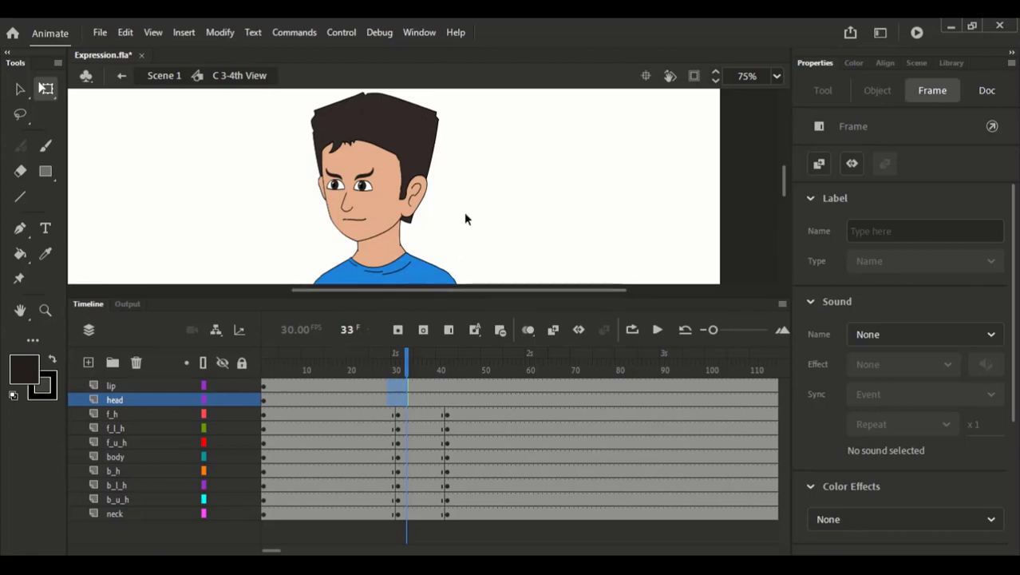
- Insert new keyframes on the lip and head layers at frames 31 and 42
click(397, 369)
click(397, 409)
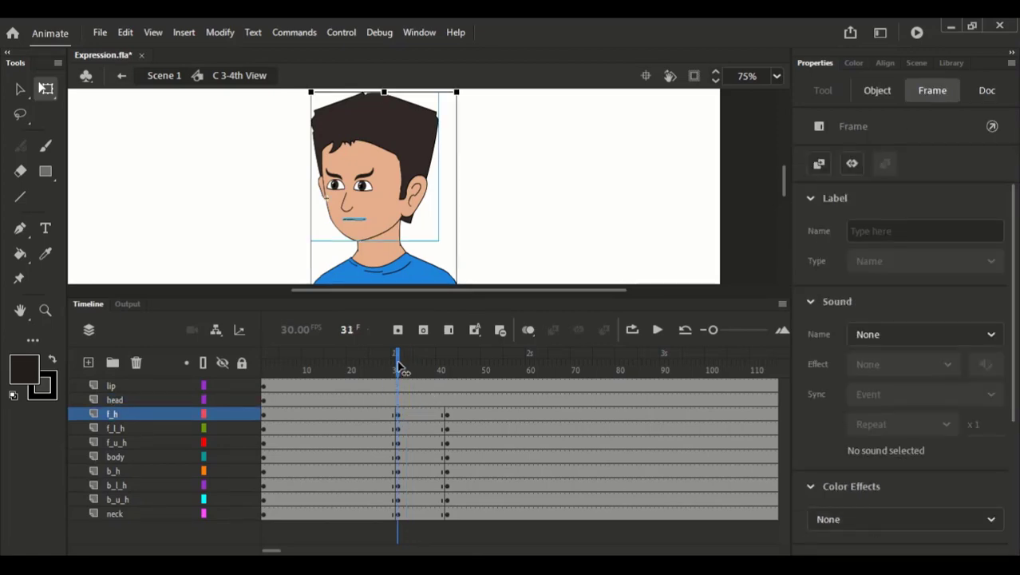
click(397, 379)
click(398, 397)
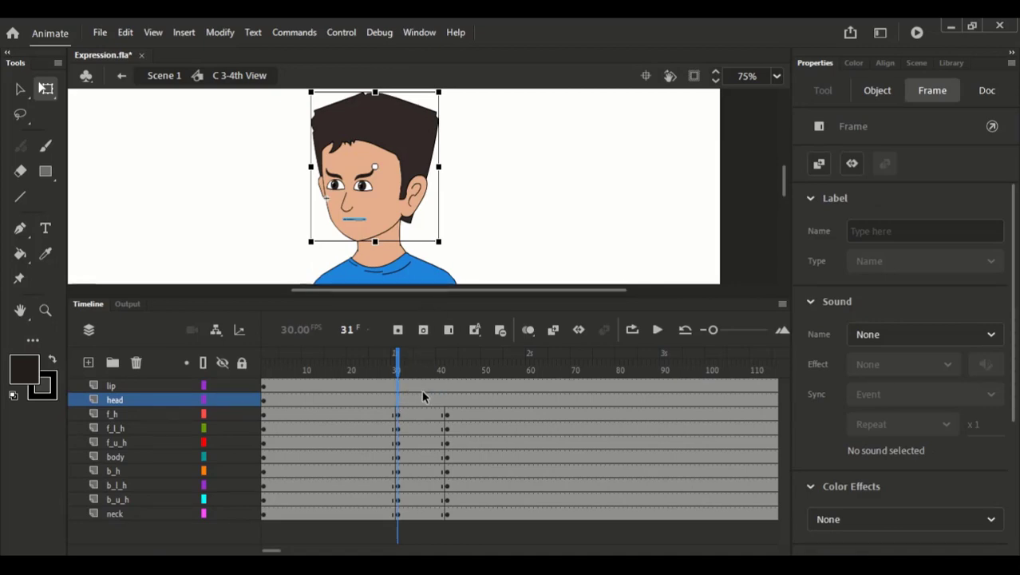
key(F6)
click(446, 399)
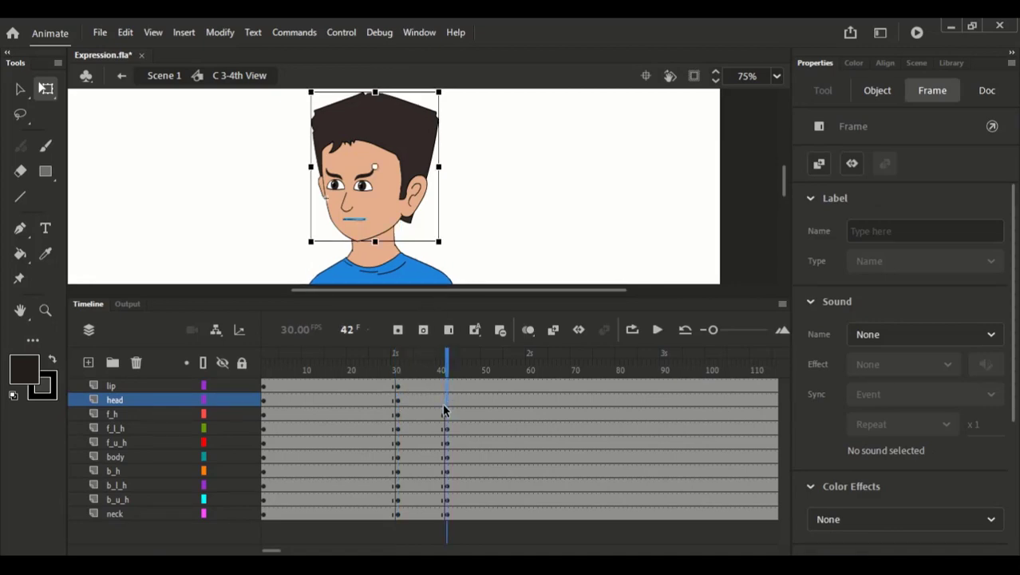
key(F6)
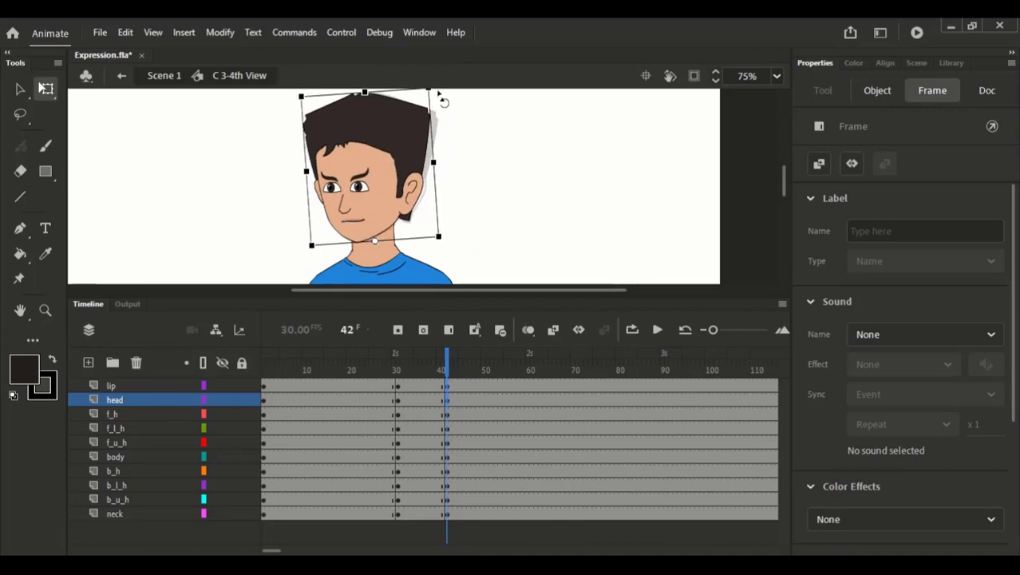
- Tilt the head and lip forward together at frame 42 and nudge them left and down onto the neck
drag(440, 100, 437, 127)
key(Left)
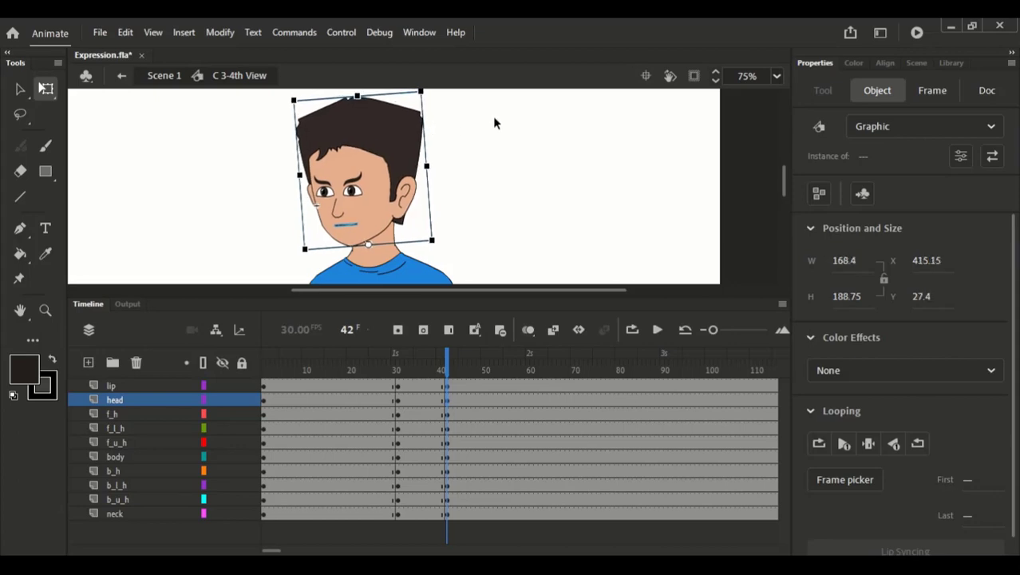
key(Down)
key(Down)
key(Down)
click(482, 190)
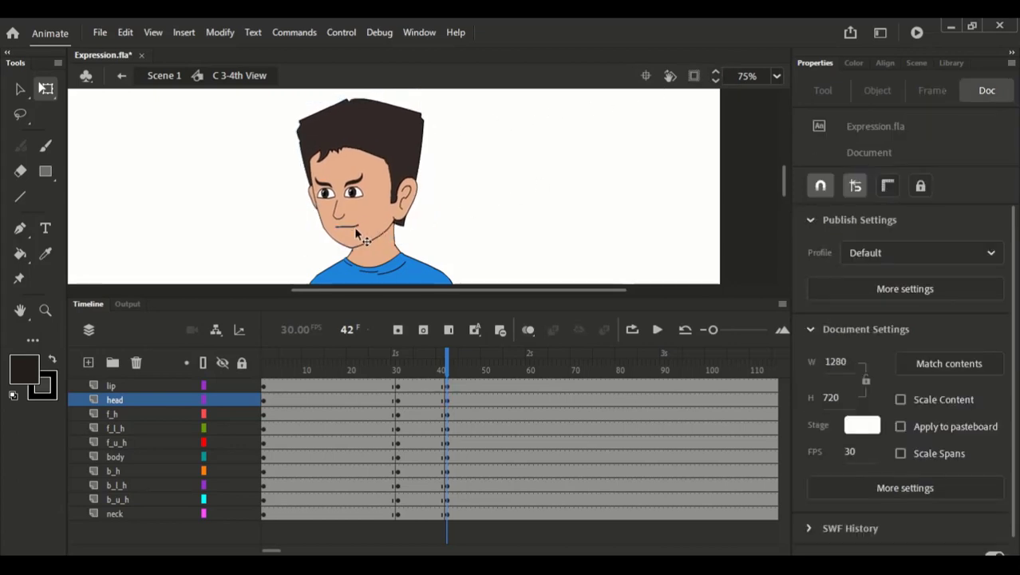
- Change the mouth at frame 31 on the lip layer to the clenched-teeth shape
click(396, 400)
key(Escape)
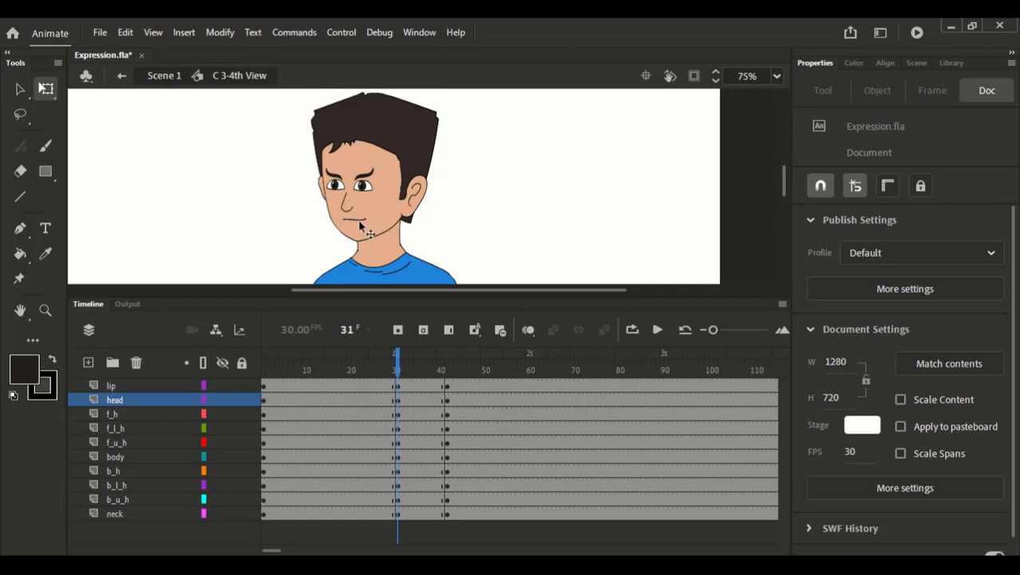
click(357, 219)
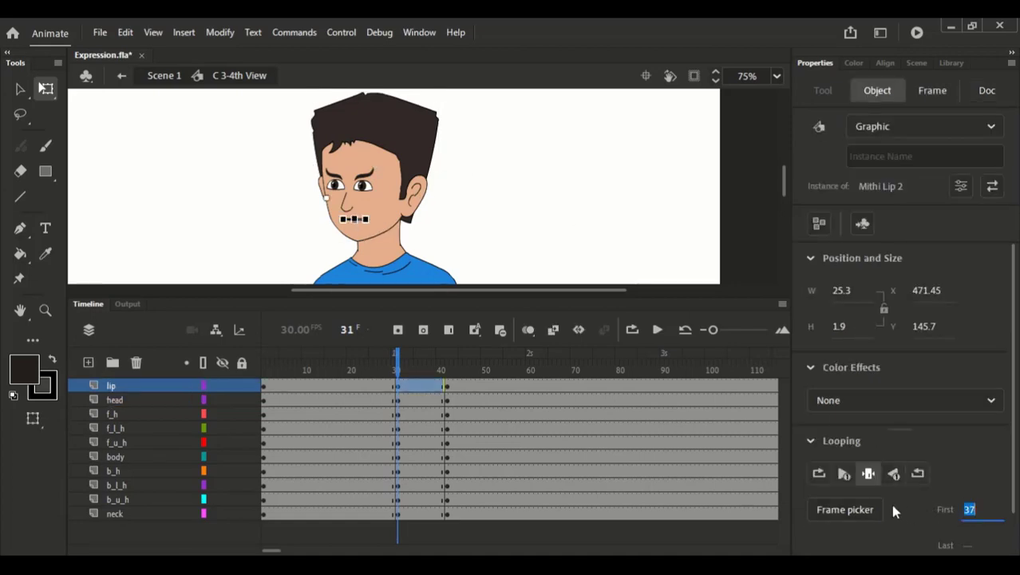
text(29)
key(Return)
text(1)
text(4)
key(Return)
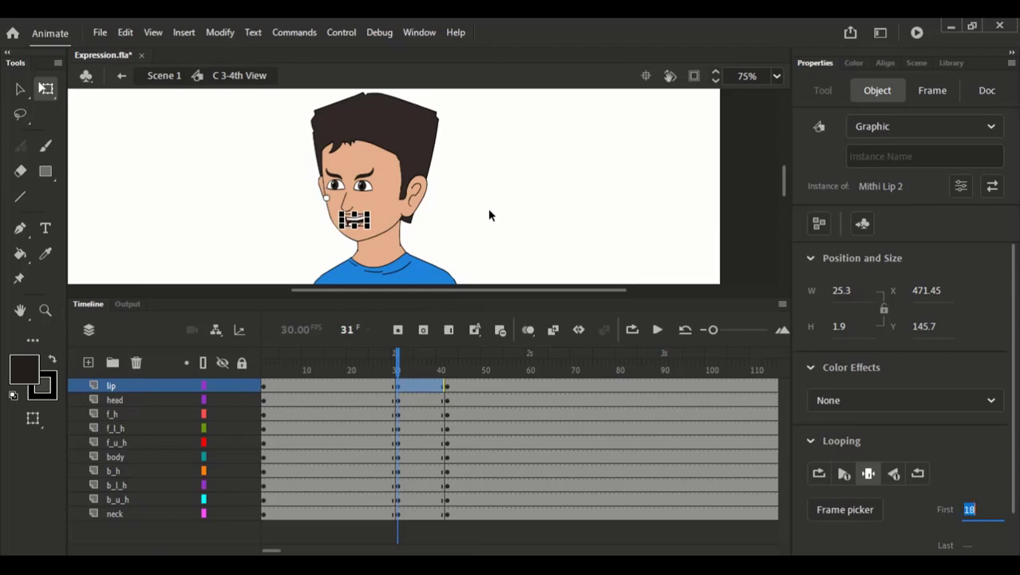
text(1)
key(Return)
click(22, 88)
key(Up)
key(Up)
key(Up)
key(Up)
key(Up)
key(Up)
key(Up)
key(Up)
key(Up)
key(Up)
key(Up)
key(Up)
key(Up)
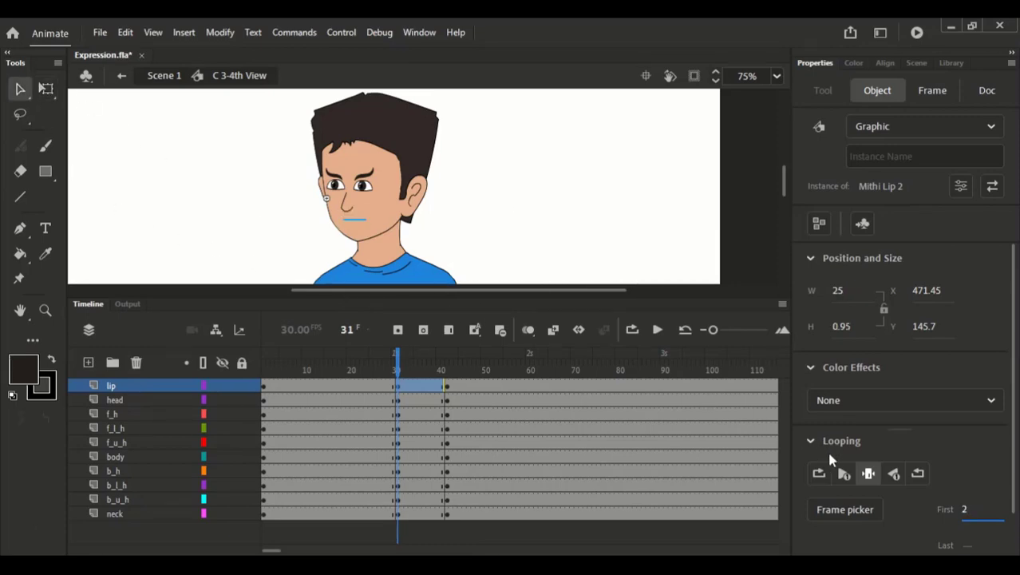
- Change the mouth from frame 42 onward on the lip layer to the matching clenched-teeth shape
click(460, 385)
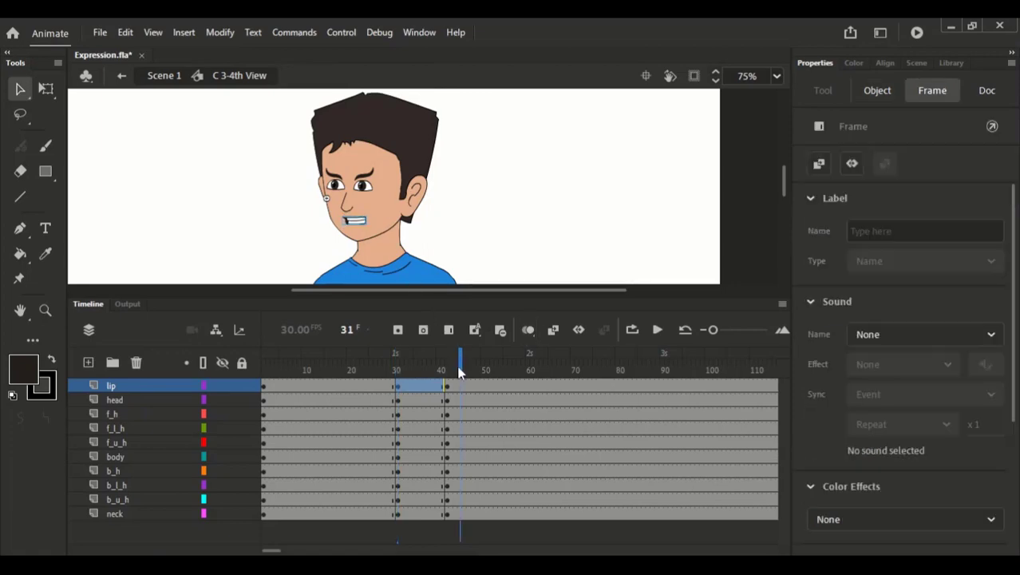
click(356, 223)
click(747, 387)
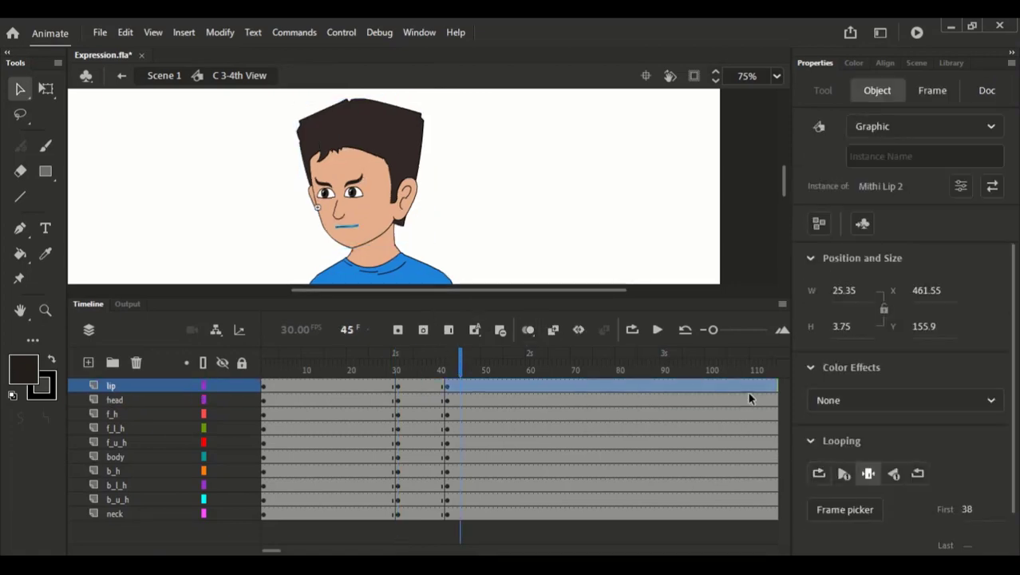
click(968, 508)
key(Down)
key(Down)
key(Down)
key(Down)
key(Down)
key(Down)
key(Down)
key(Down)
key(Down)
key(Down)
key(Down)
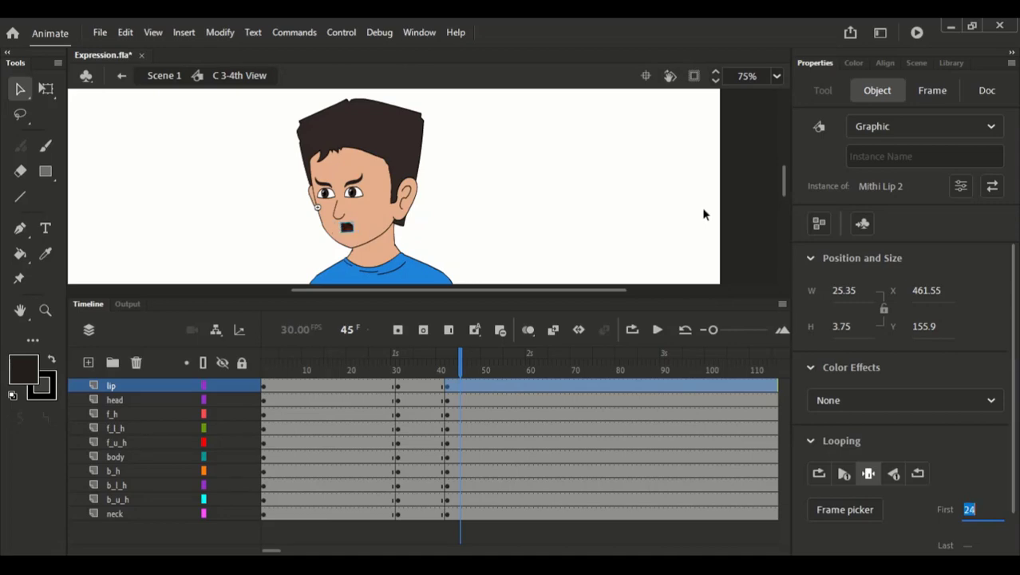
key(Down)
key(Down)
- Create classic tweens on all layers between frames 31 and 42 and play back the movement
click(436, 372)
drag(440, 386, 440, 526)
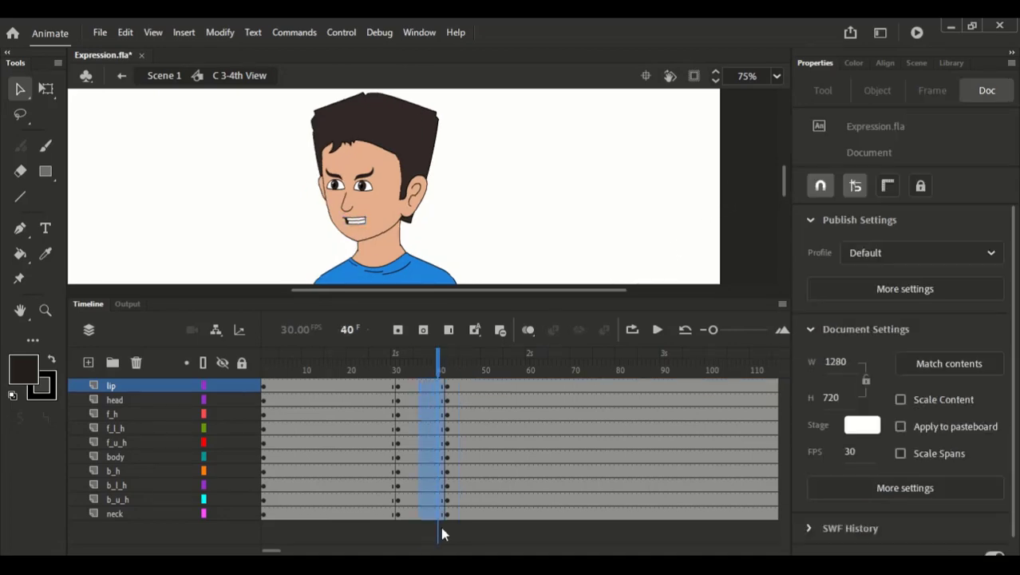
shift+click(397, 513)
click(527, 329)
click(390, 366)
key(Return)
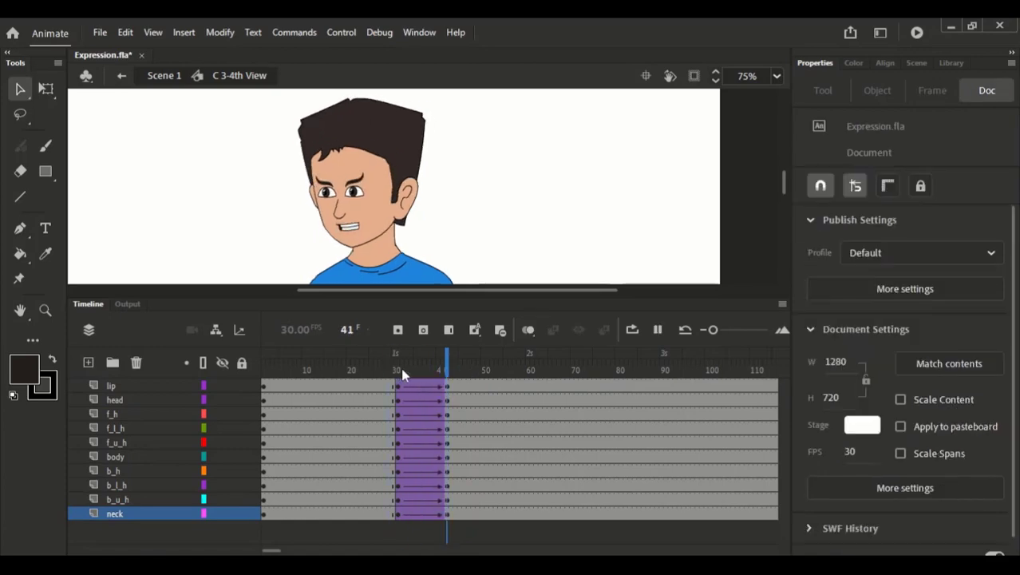
- Set the ease-out of the tweens on all layers to 100 and replay the animation
click(414, 379)
drag(415, 381, 443, 526)
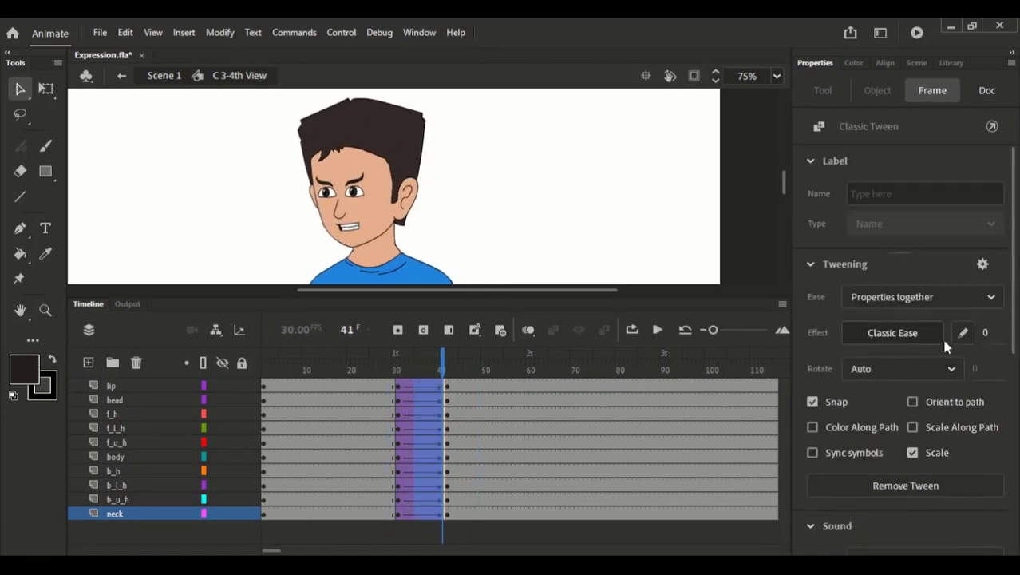
drag(983, 336, 1012, 331)
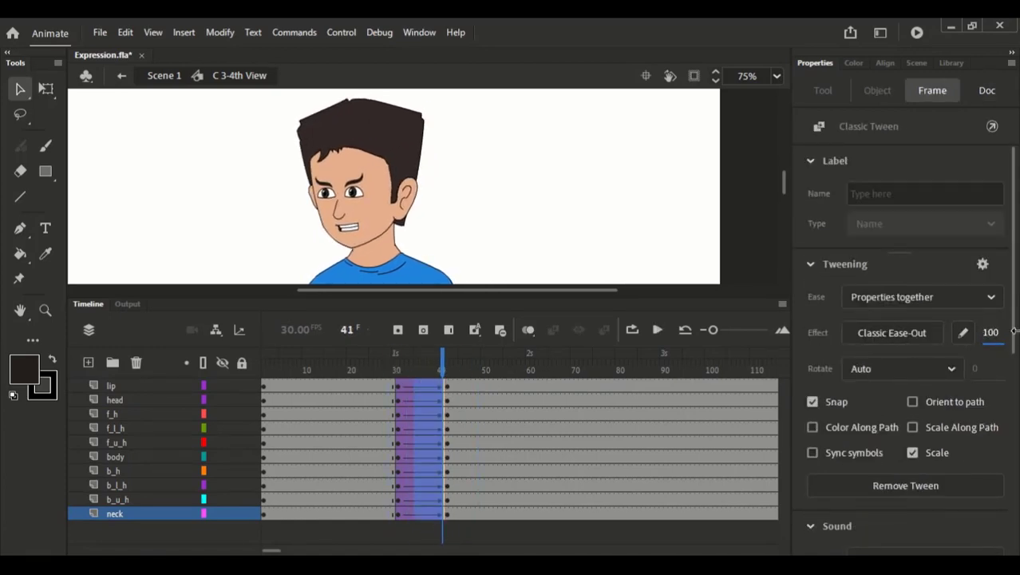
click(679, 134)
key(Return)
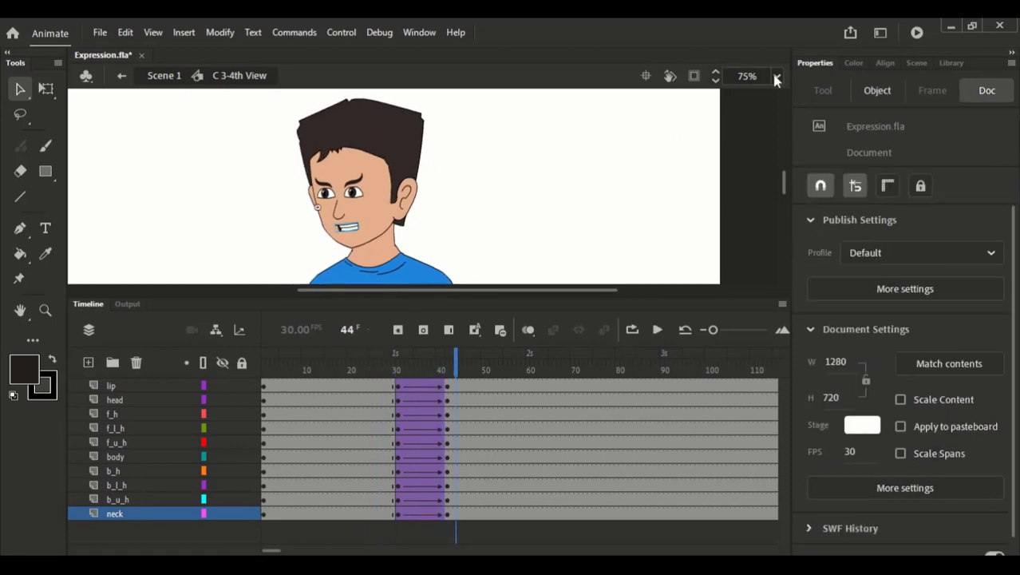
- Replay the change from neutral to angry several times with the whole stage fitted and enlarged
click(775, 76)
click(788, 92)
click(379, 369)
key(Return)
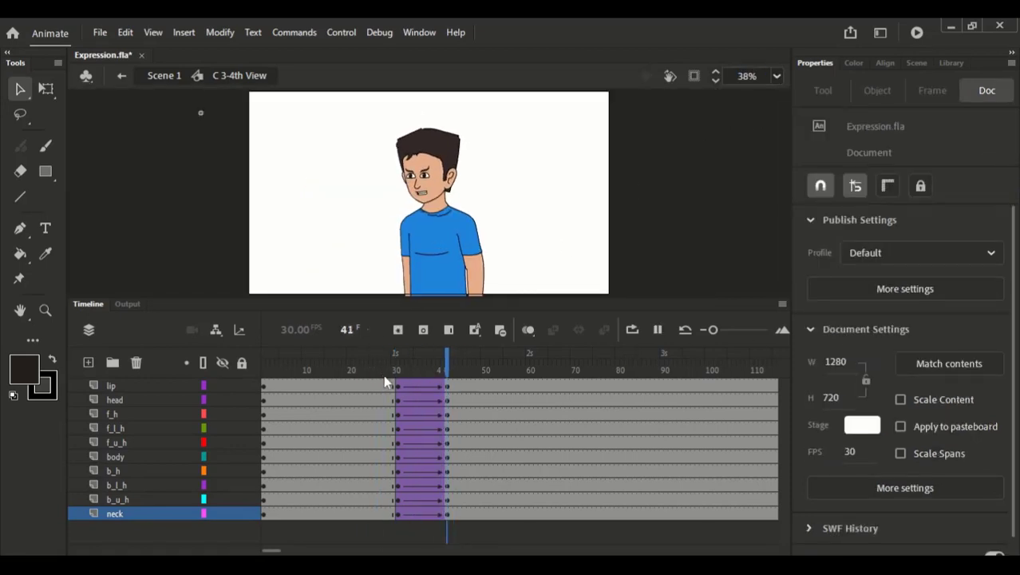
drag(429, 296, 423, 361)
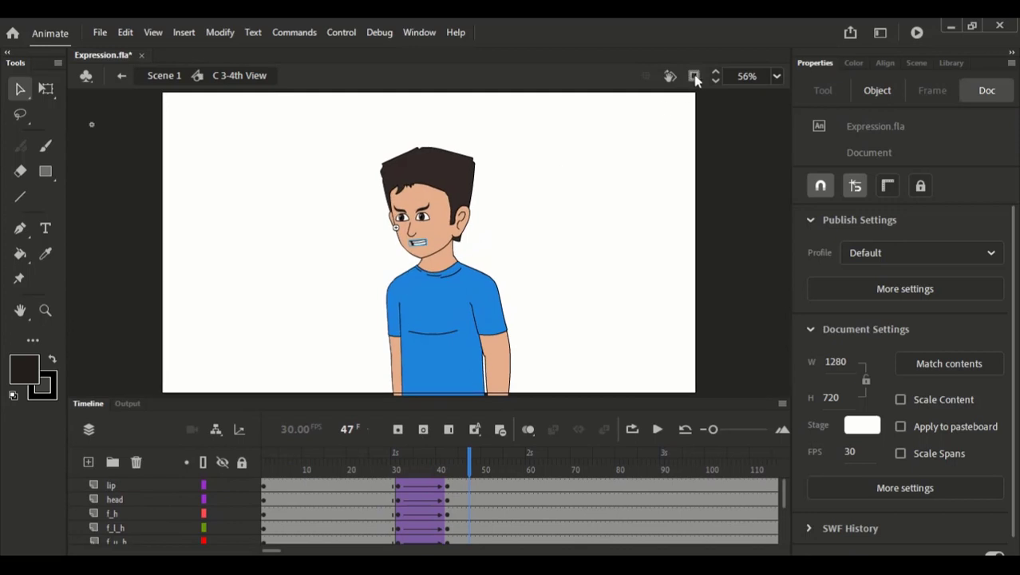
click(376, 465)
key(Return)
click(372, 467)
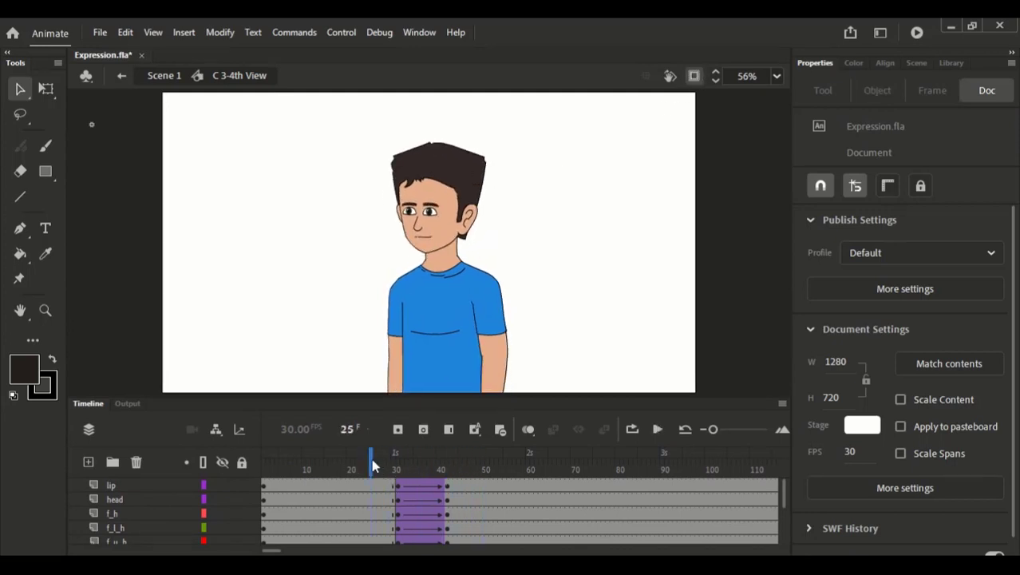
key(Return)
click(367, 467)
key(Return)
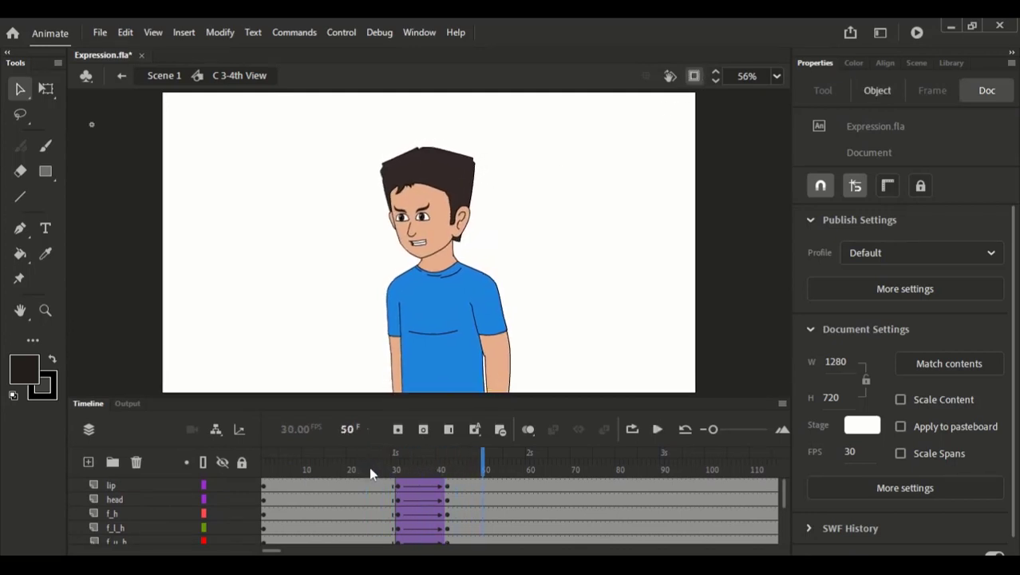
click(369, 469)
key(Return)
key(Return)
drag(411, 397, 414, 300)
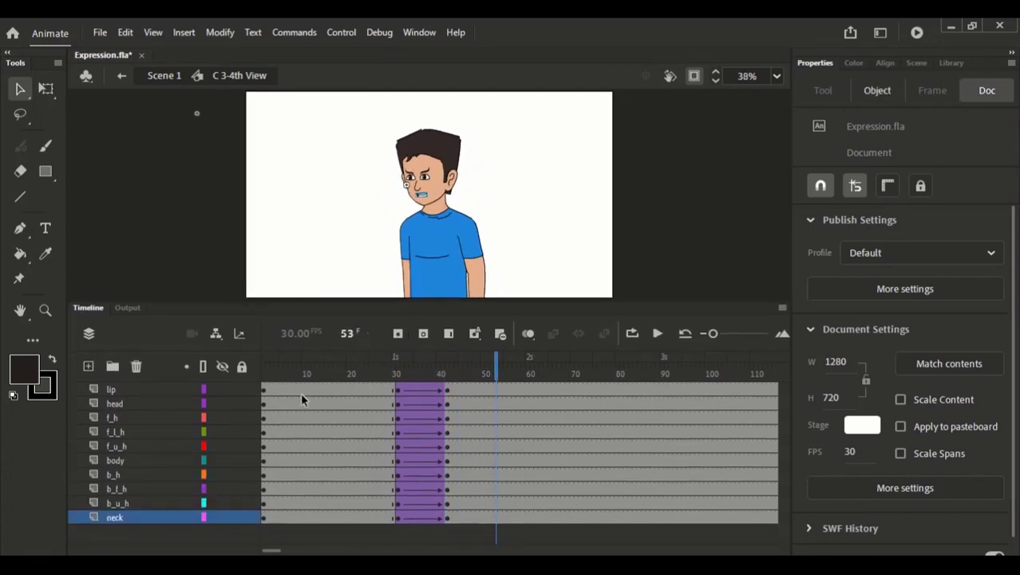
- Try to copy the neutral pose from frame 26 to frame 83 on the layers from f_h to neck
click(529, 364)
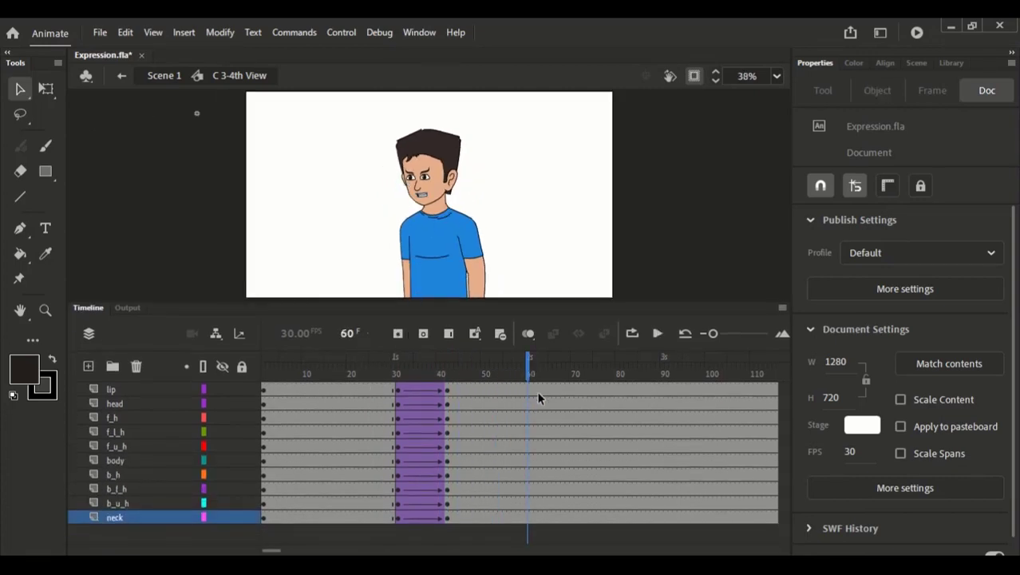
click(536, 390)
click(385, 475)
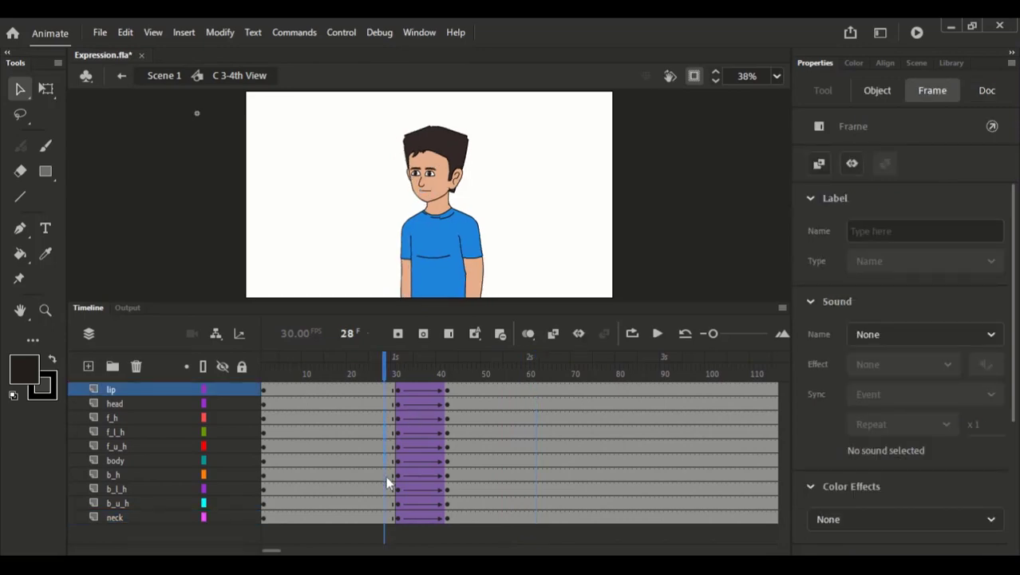
click(386, 517)
click(373, 423)
click(374, 517)
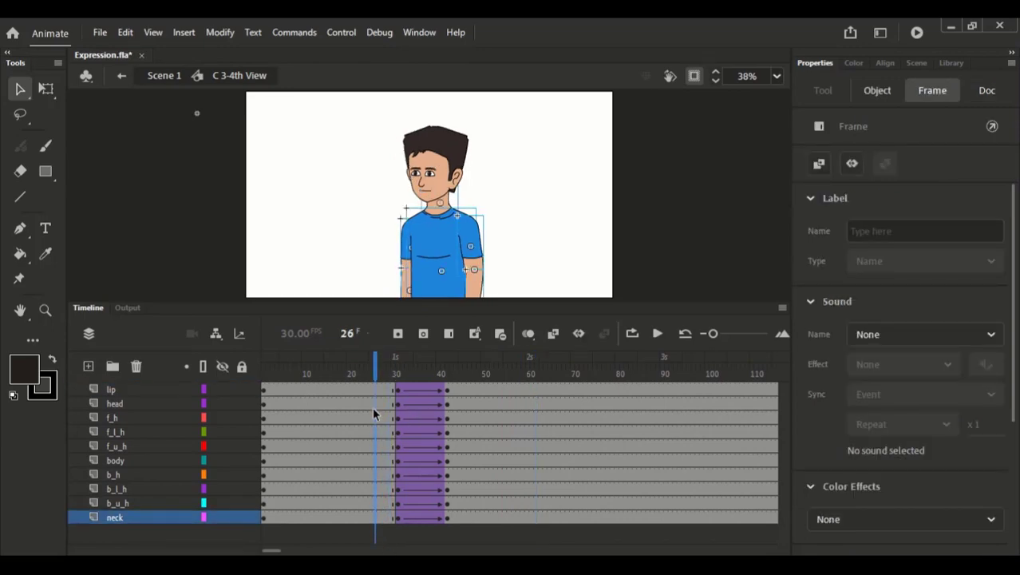
drag(371, 390, 375, 527)
drag(405, 487, 628, 484)
click(629, 484)
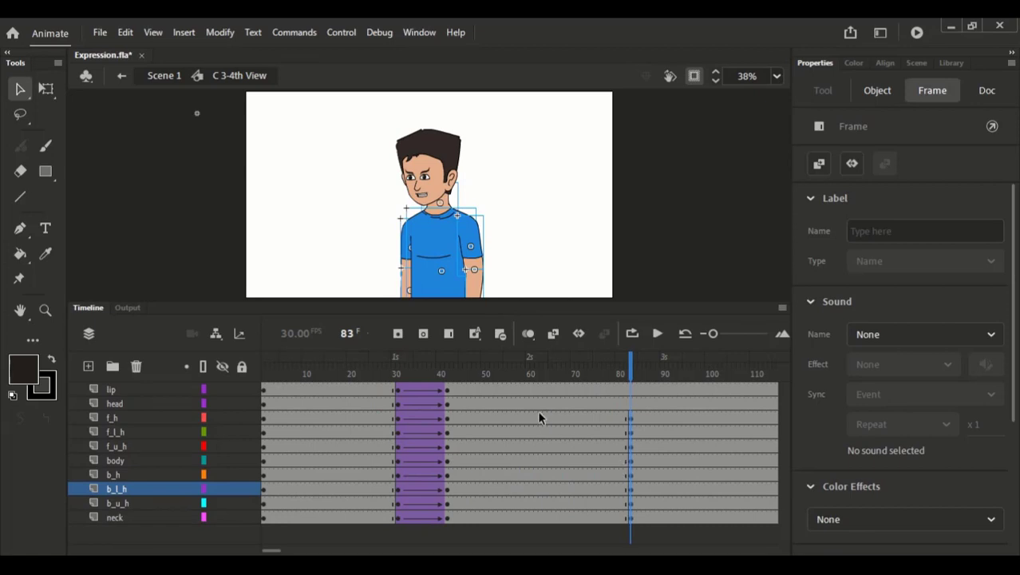
key(ctrl+z)
- Copy the neutral pose from frame 26 to frame 81 on all layers and play back the animation
click(375, 370)
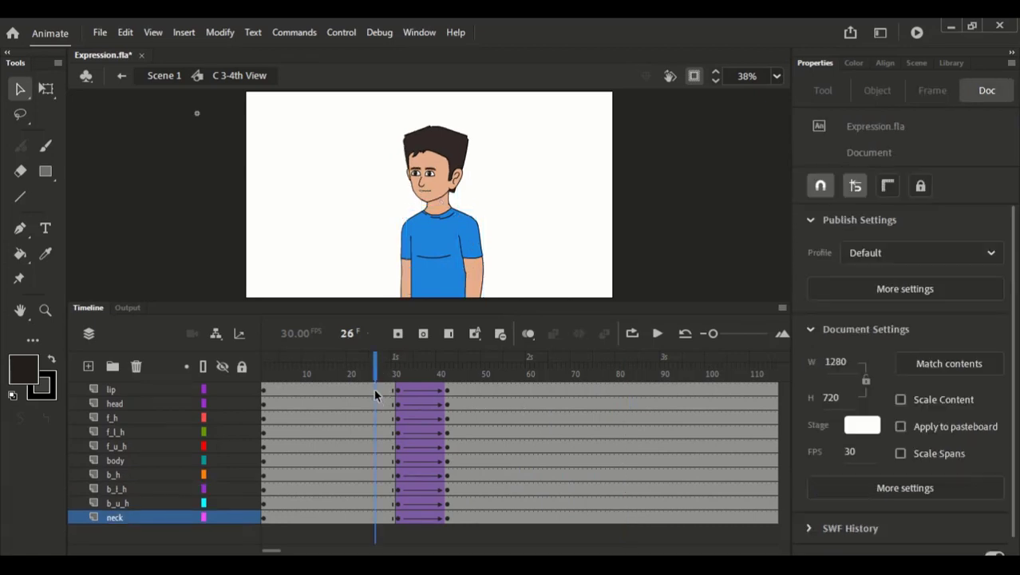
drag(372, 389, 372, 523)
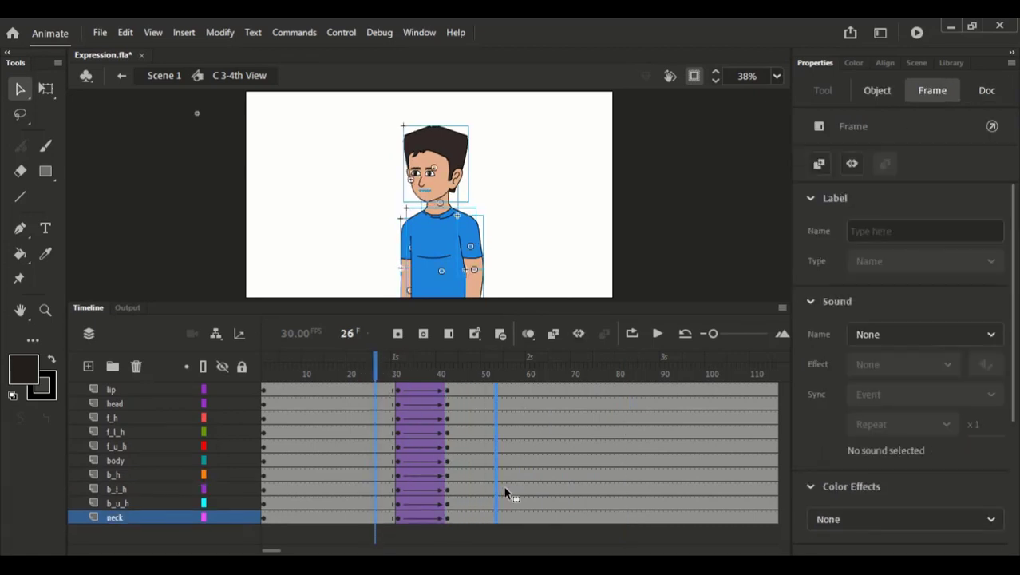
mouse_move(600, 484)
mouse_down()
mouse_move(670, 486)
mouse_move(620, 486)
mouse_up()
click(621, 487)
click(423, 373)
key(Return)
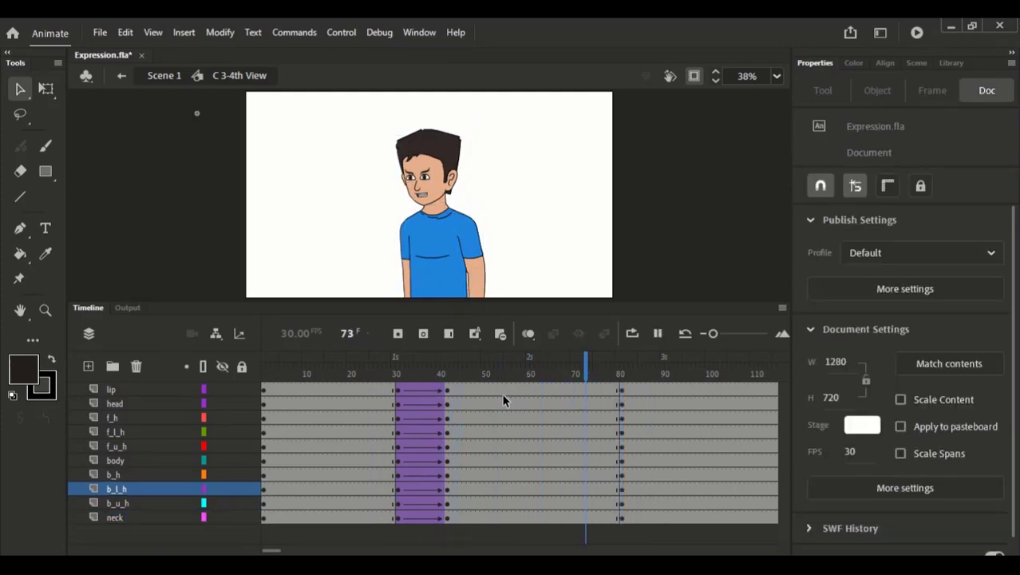
- Insert ten frames at frame 76 on all layers to lengthen the hold of the angry pose
click(600, 363)
key(ctrl+z)
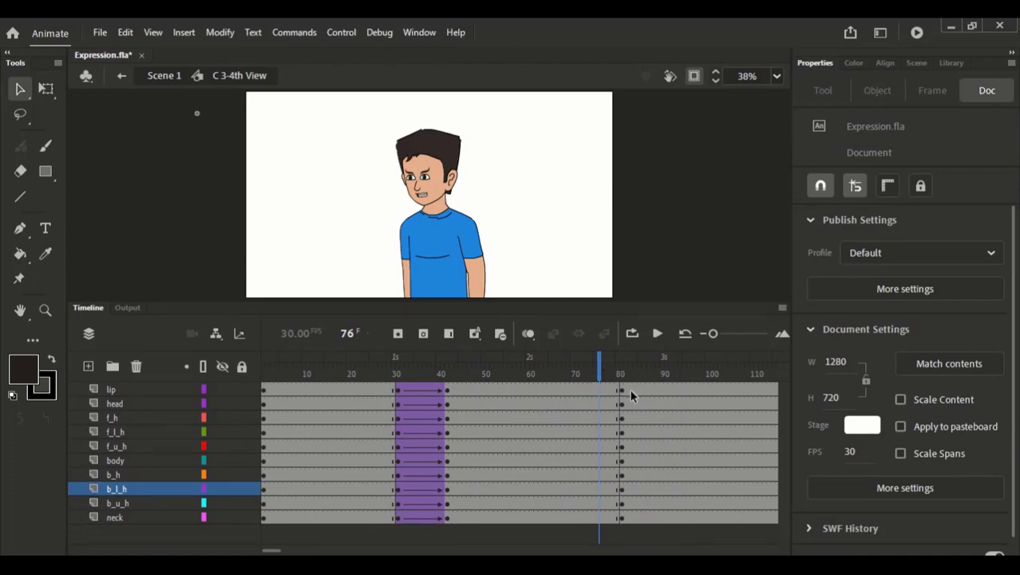
key(F5)
key(F5)
key(F5)
key(F5)
key(F5)
key(F5)
key(F5)
key(F5)
key(F5)
key(F5)
- Replay the animation from frame 31 and check the neutral pose at frame 91
click(399, 370)
key(Return)
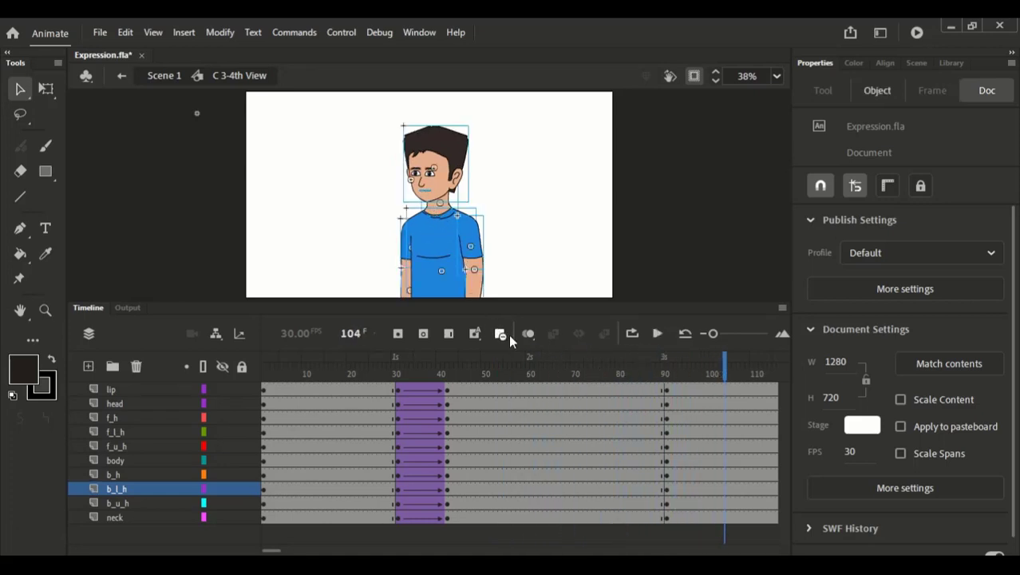
drag(683, 372, 738, 364)
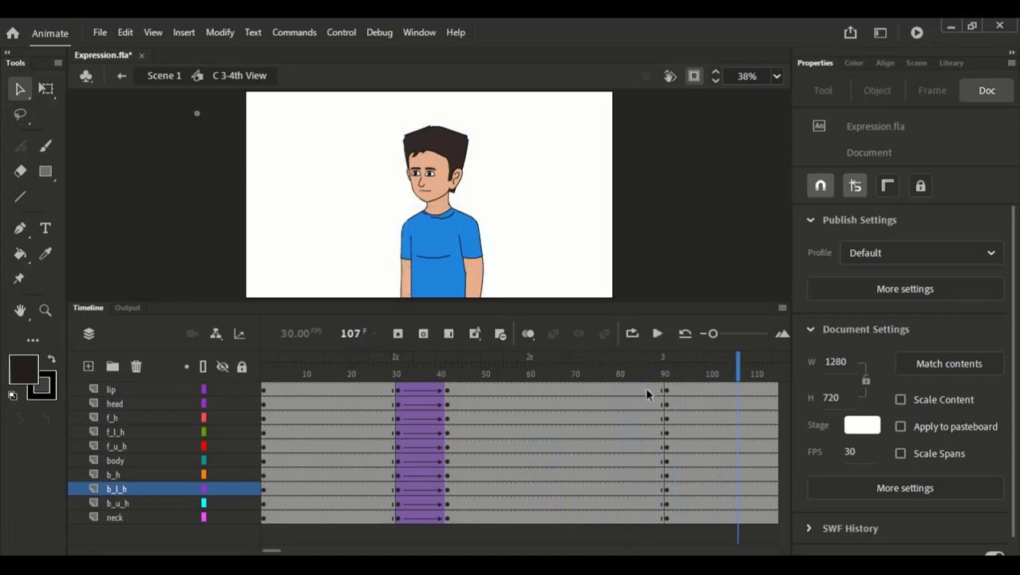
click(667, 375)
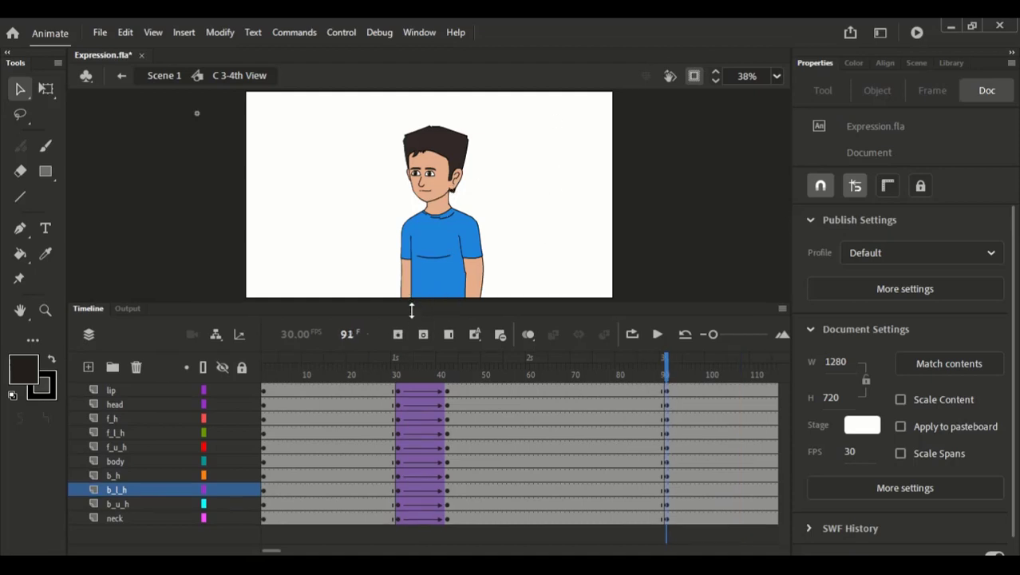
- Set the head graphic's first looping frame to 91 at frame 91, after checking the timeline nested inside the face symbol
drag(411, 304, 415, 384)
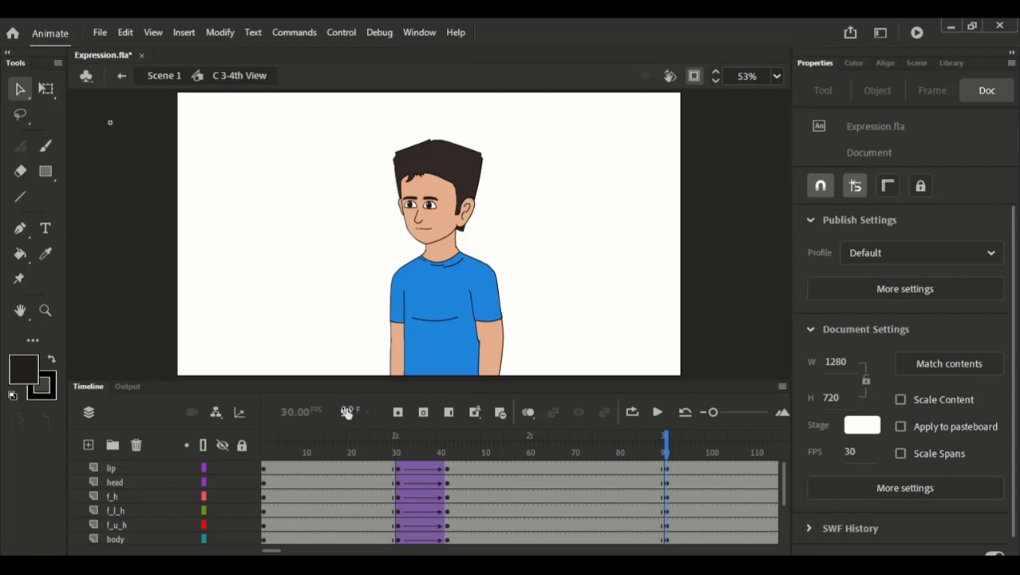
click(441, 221)
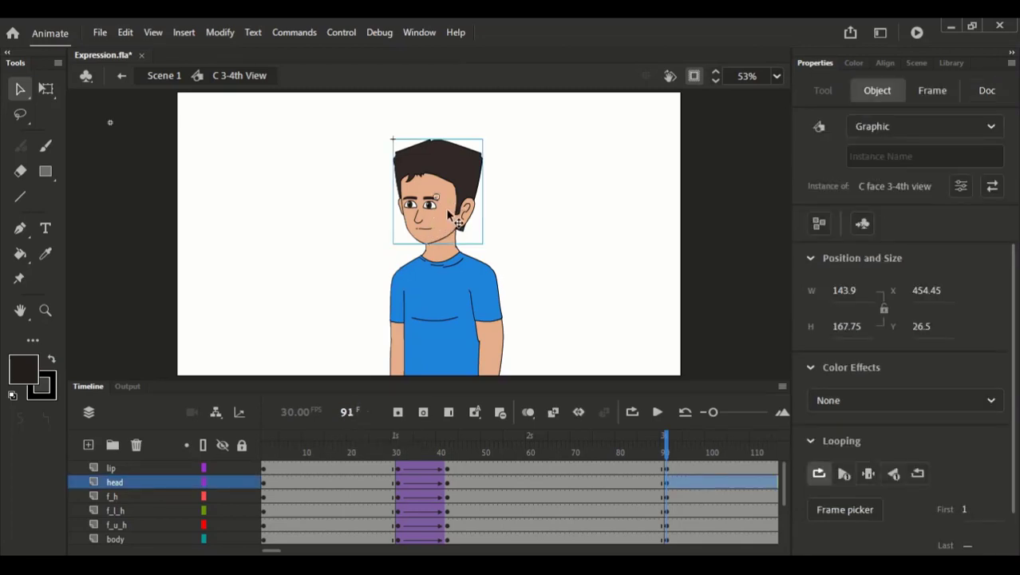
double_click(445, 208)
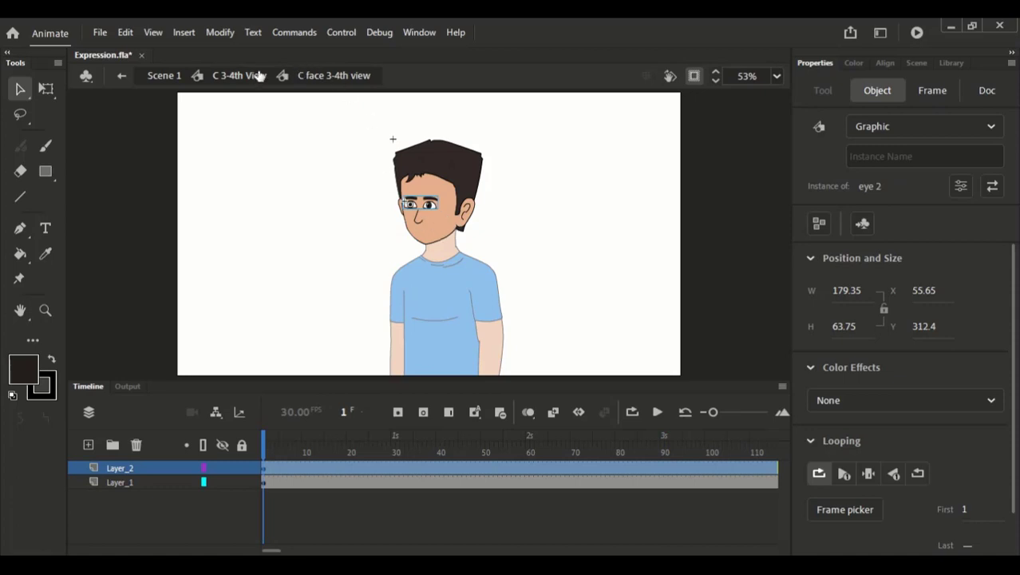
click(255, 75)
double_click(441, 206)
drag(274, 550, 347, 550)
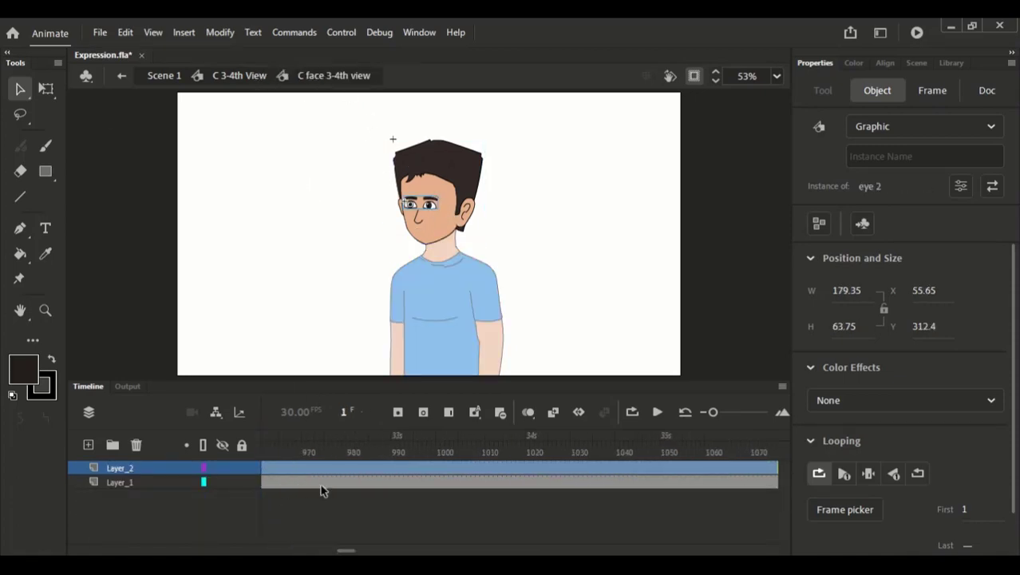
click(256, 75)
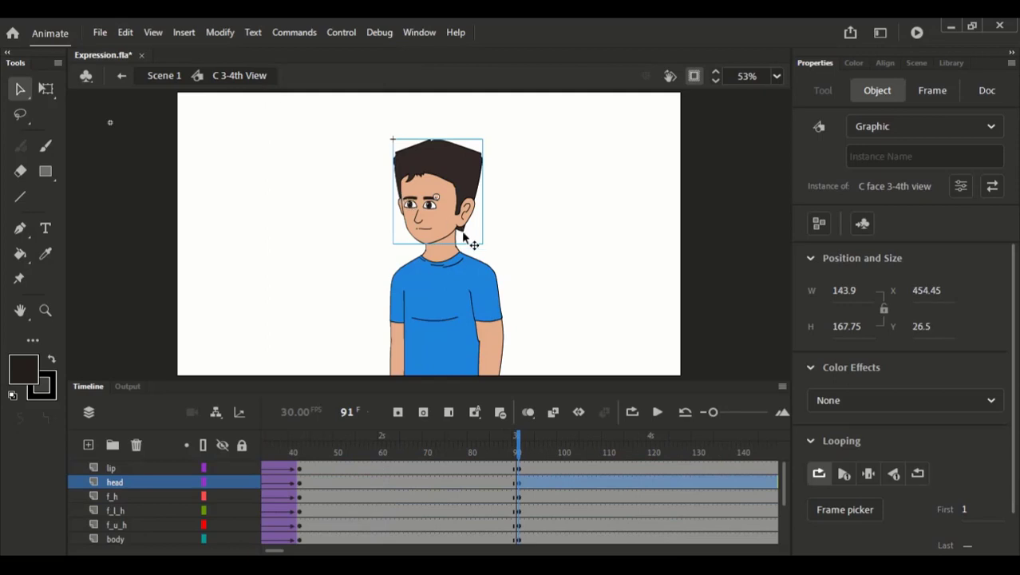
click(965, 511)
text(91)
- Play back the transition around frame 91 and inspect the face in the head symbol at that frame
drag(520, 452, 505, 449)
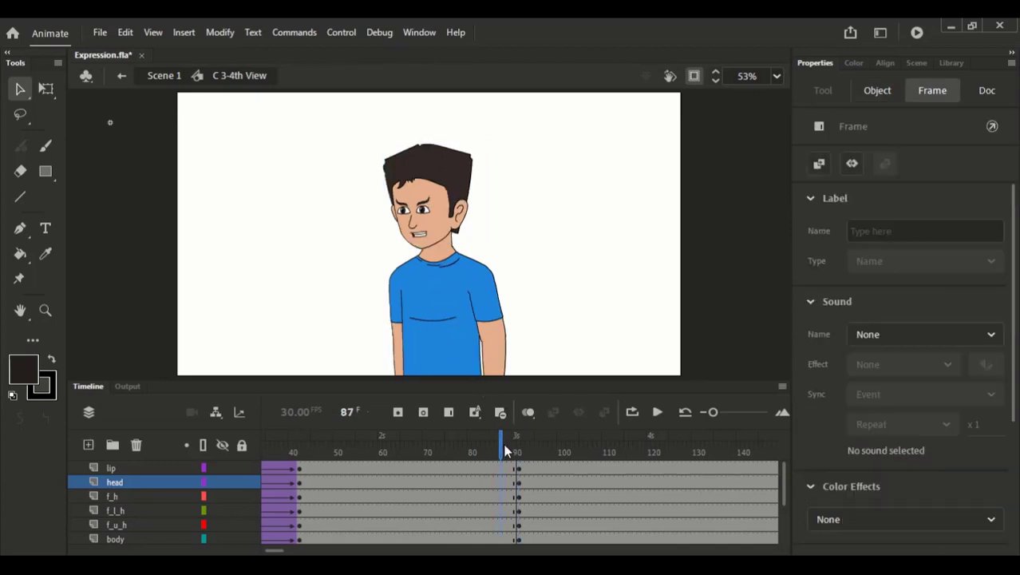
key(Return)
key(Return)
click(517, 453)
click(520, 452)
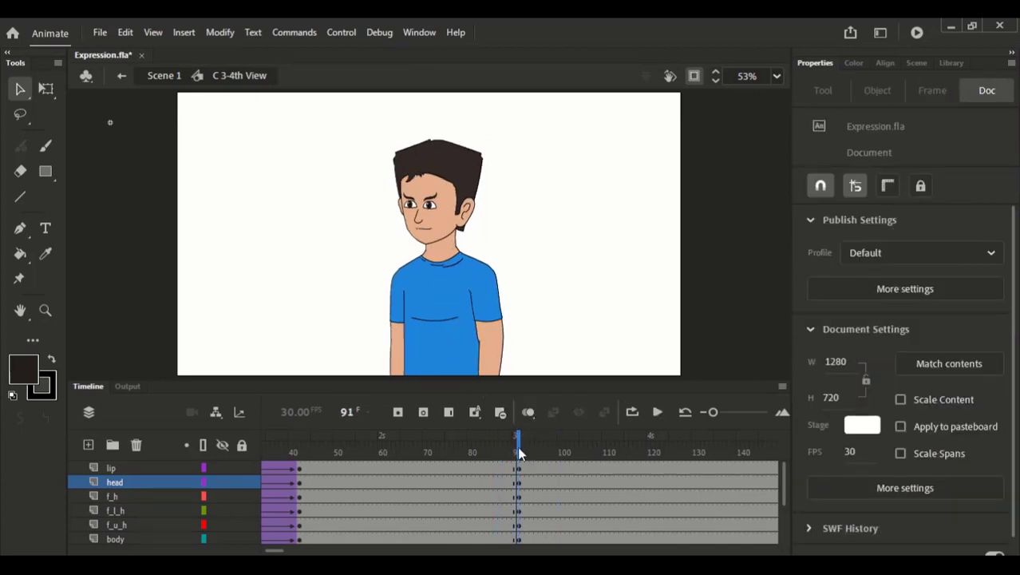
double_click(421, 196)
click(256, 79)
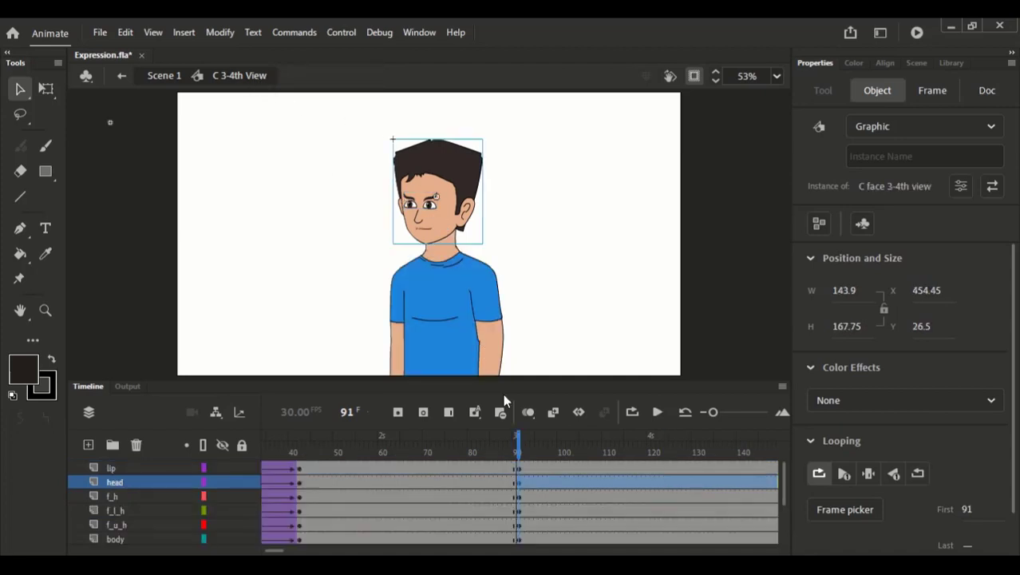
- Open the face's nested eye 2 symbol and examine the keyframes on its eyebrow layer
drag(533, 381, 535, 314)
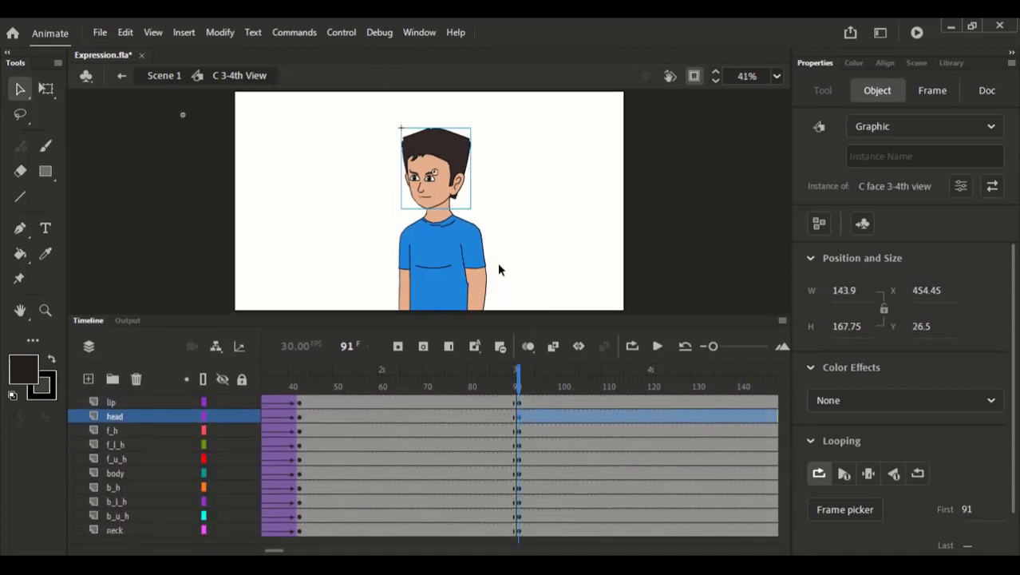
double_click(449, 202)
click(441, 185)
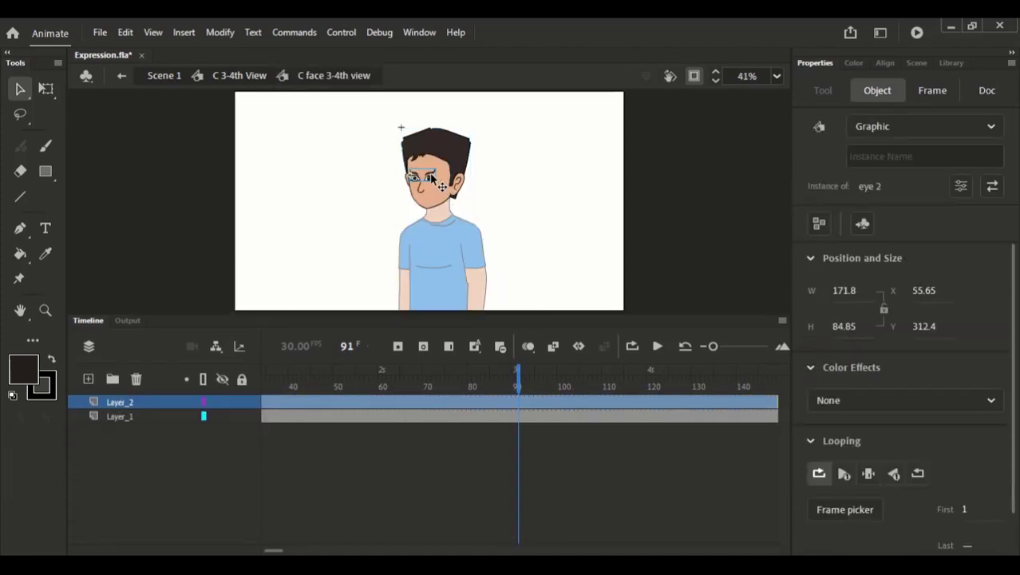
double_click(442, 185)
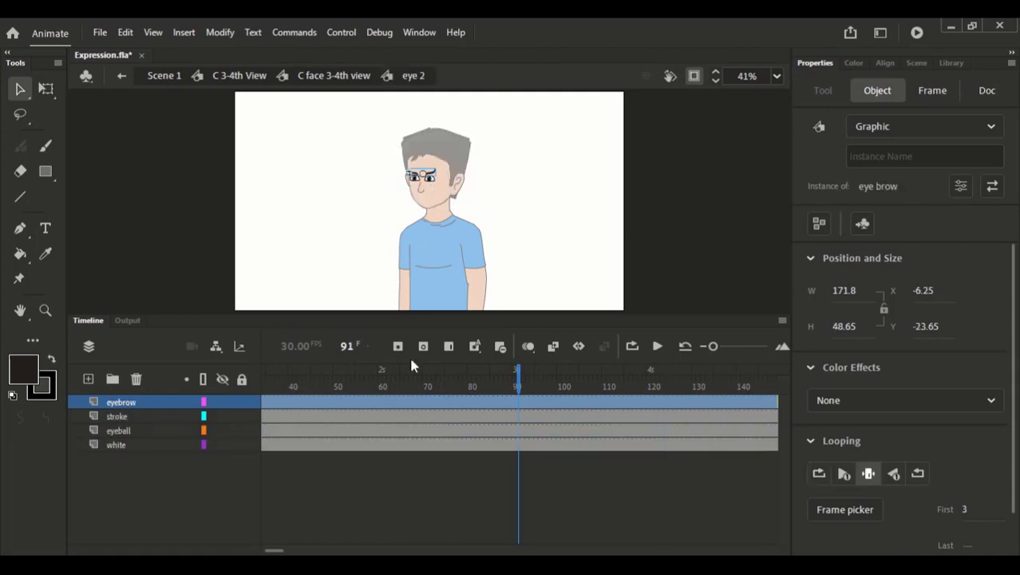
click(272, 550)
click(270, 550)
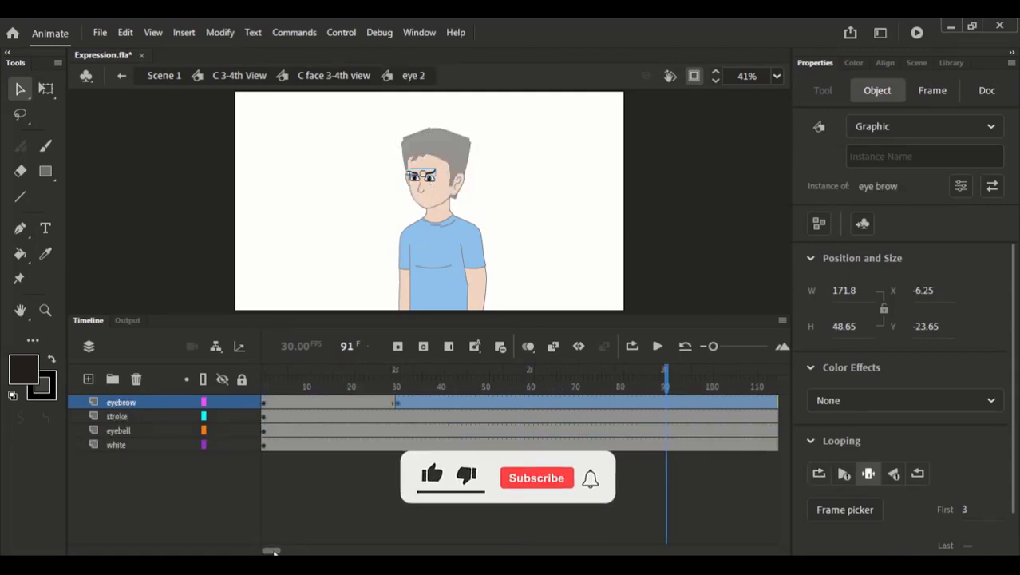
click(254, 79)
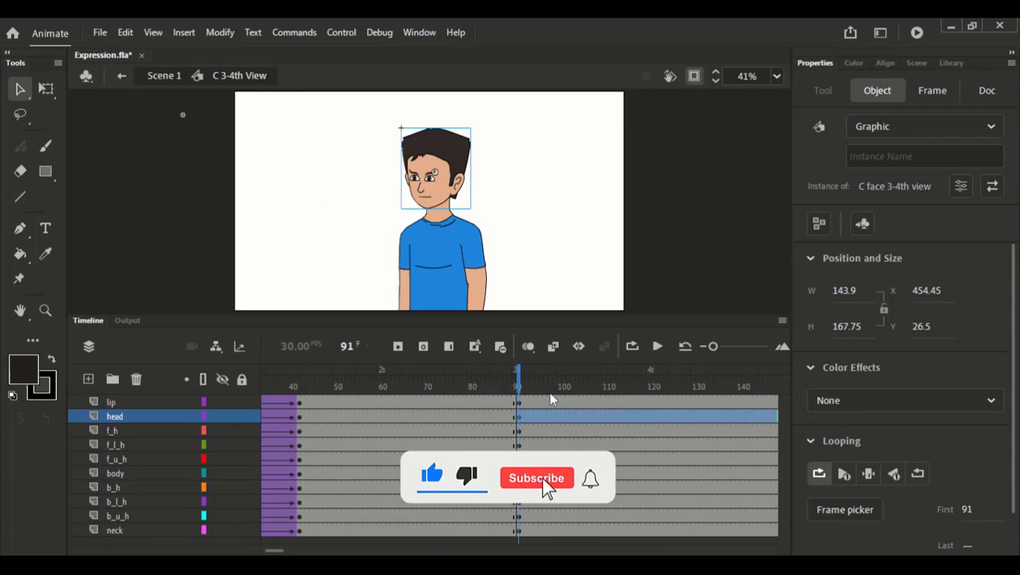
- Insert a keyframe on eye 2's eyebrow layer at frame 117 and switch the eyebrow graphic to the worried shape with raised inner ends
click(498, 388)
key(Return)
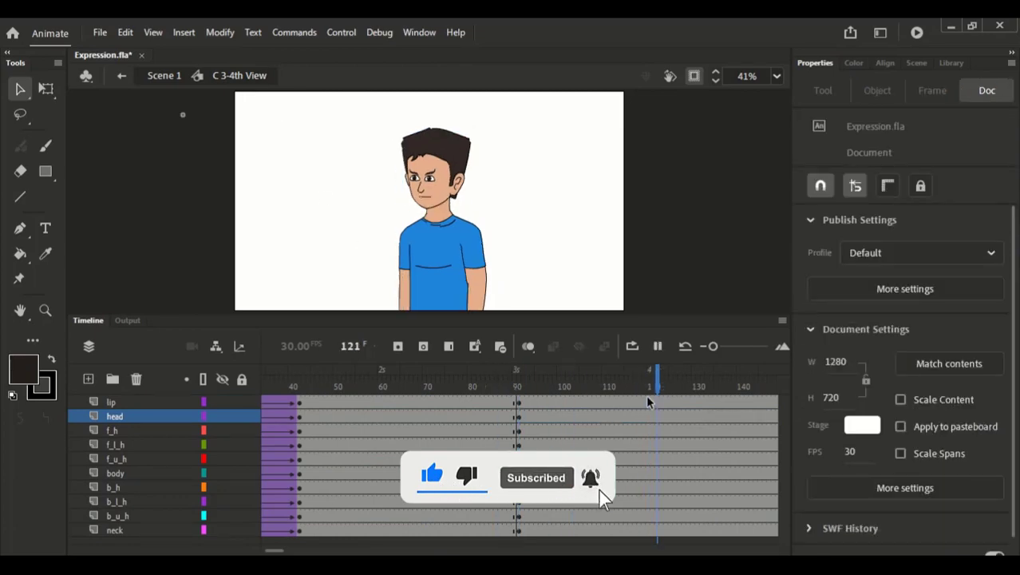
drag(645, 390, 640, 387)
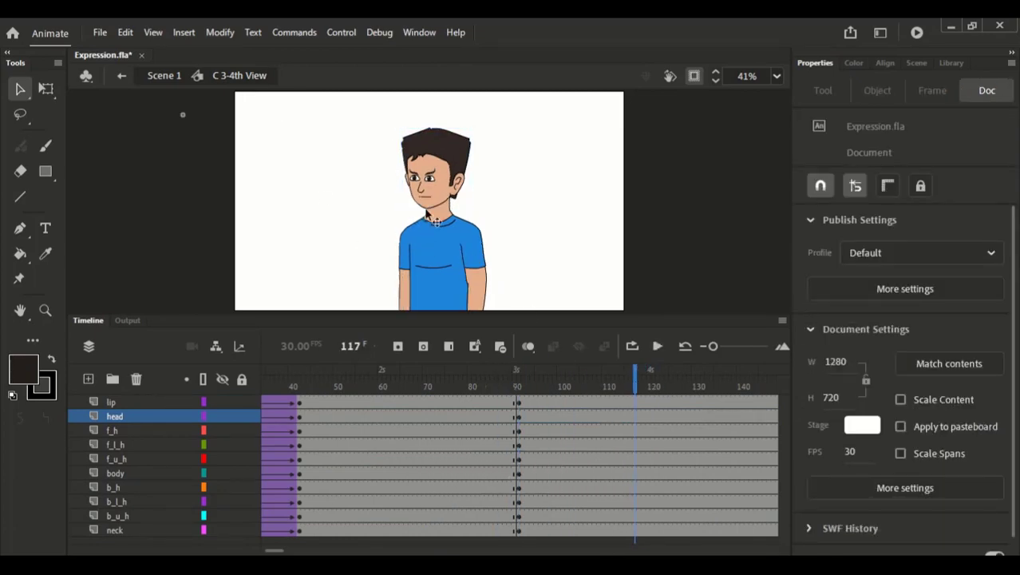
click(433, 189)
double_click(431, 183)
double_click(432, 182)
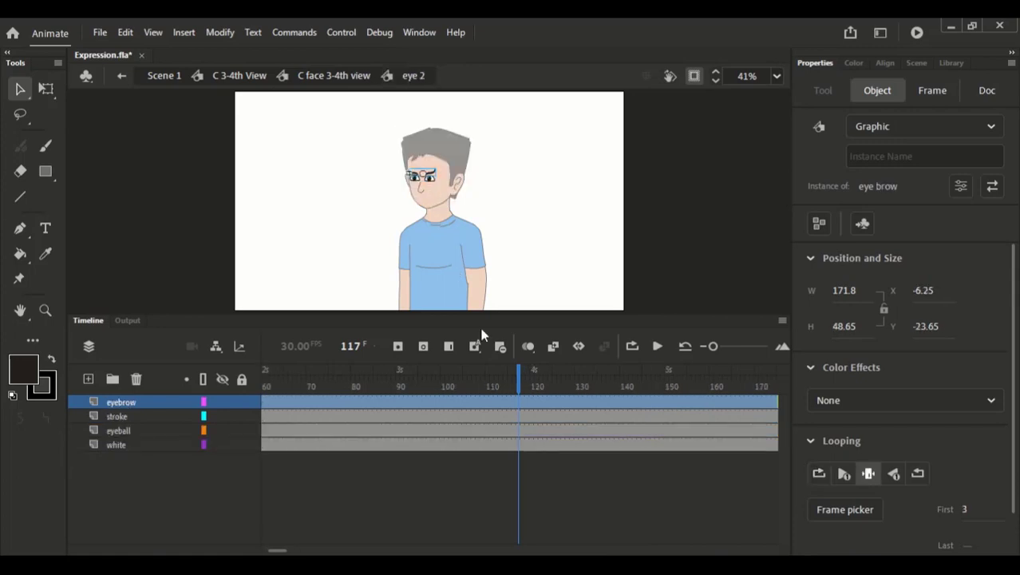
click(517, 403)
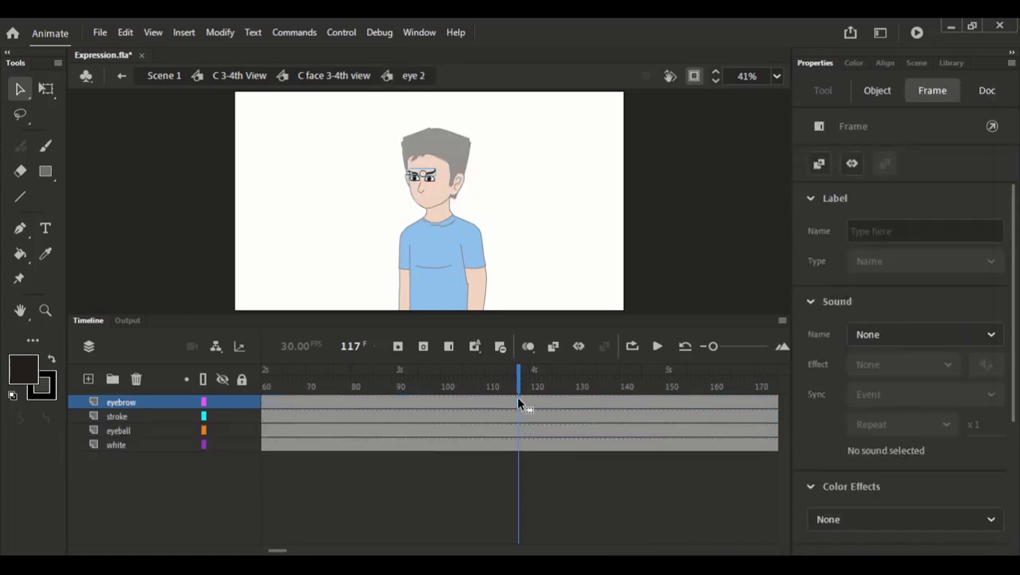
drag(402, 151, 452, 195)
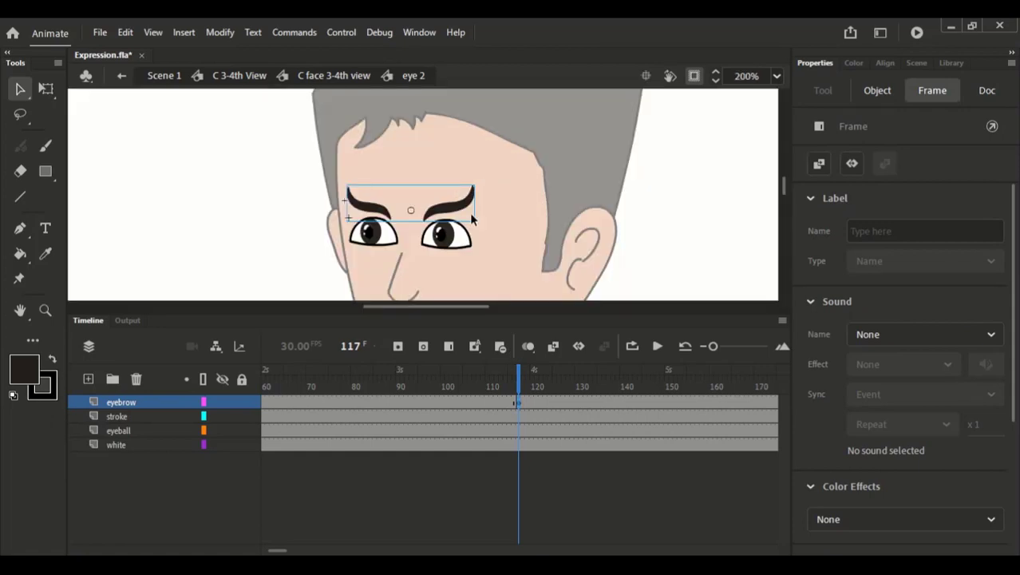
click(472, 201)
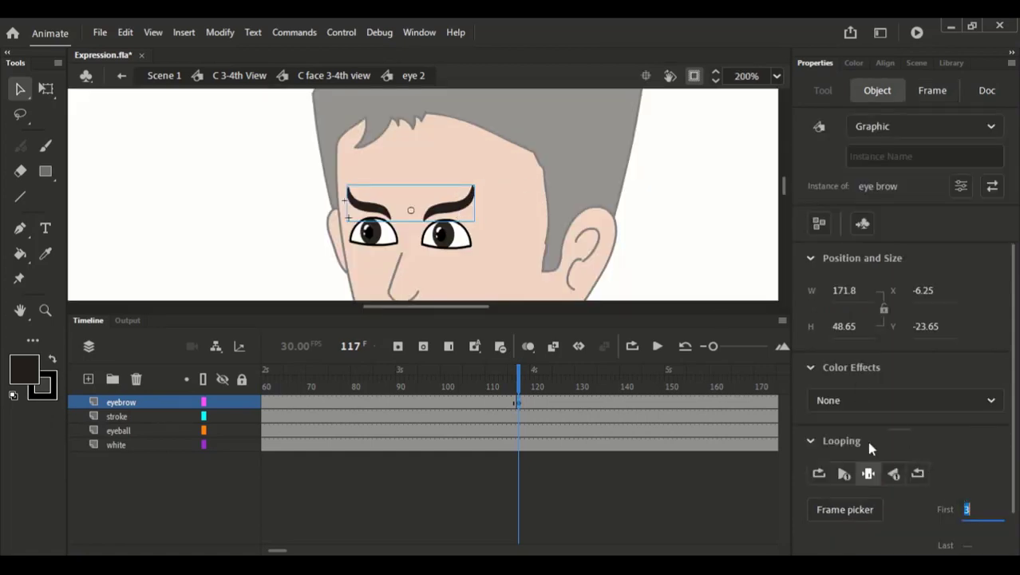
click(352, 78)
click(267, 76)
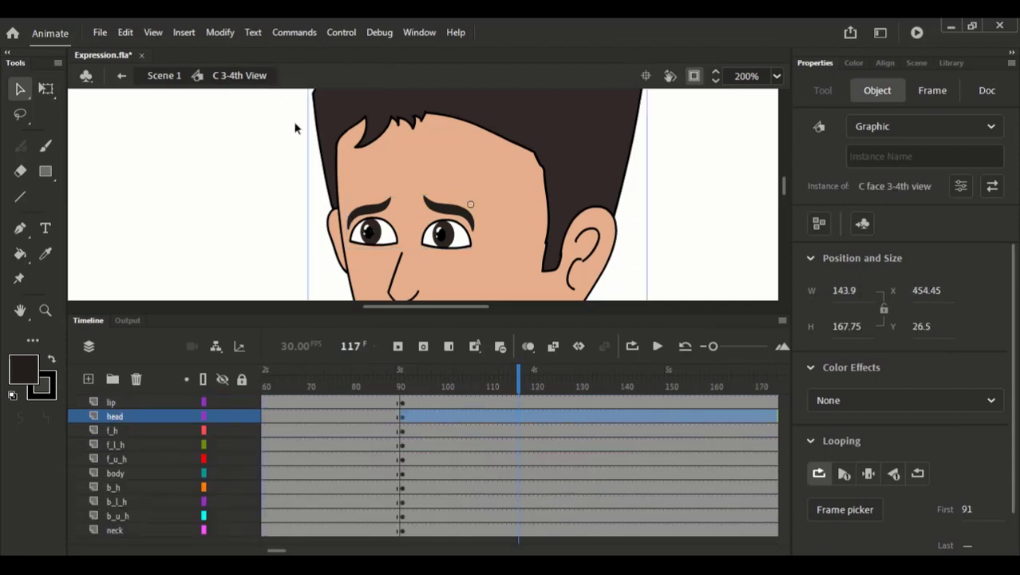
- Try the open rounded mouth, first frame 33, for the lip graphic at frame 92
click(407, 390)
click(445, 257)
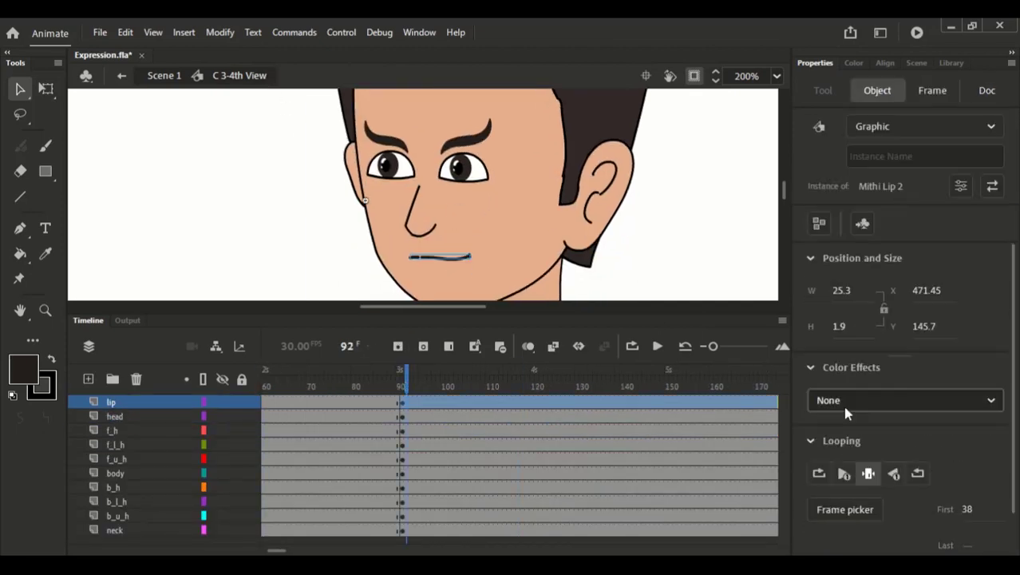
click(968, 510)
drag(687, 358, 653, 244)
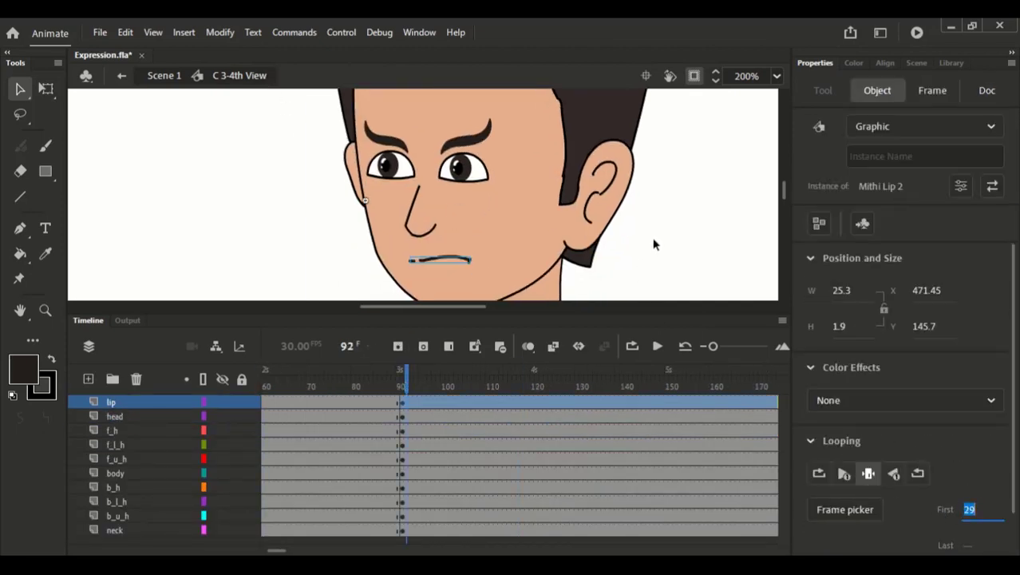
key(Up)
click(777, 77)
click(785, 95)
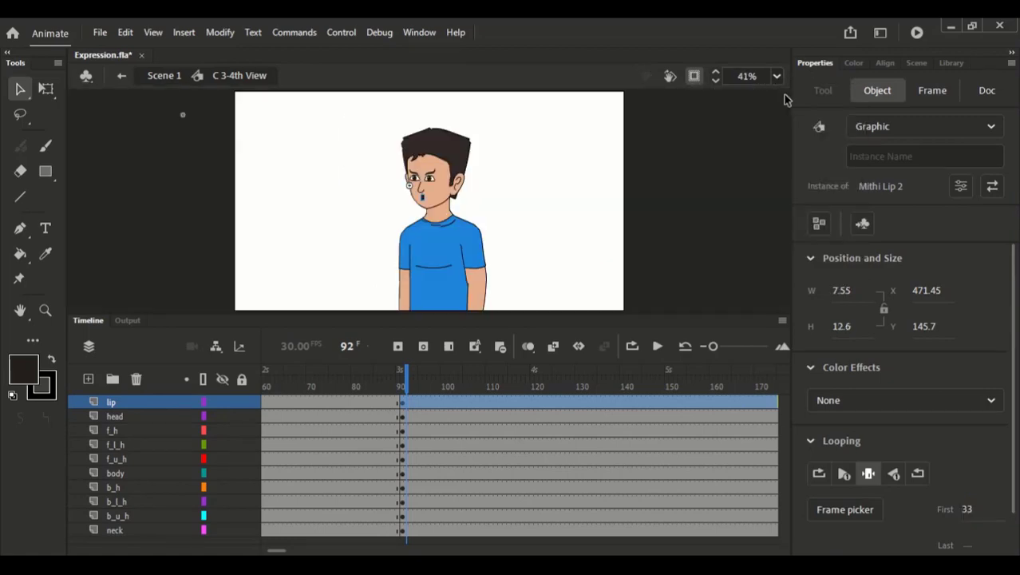
drag(401, 141, 468, 237)
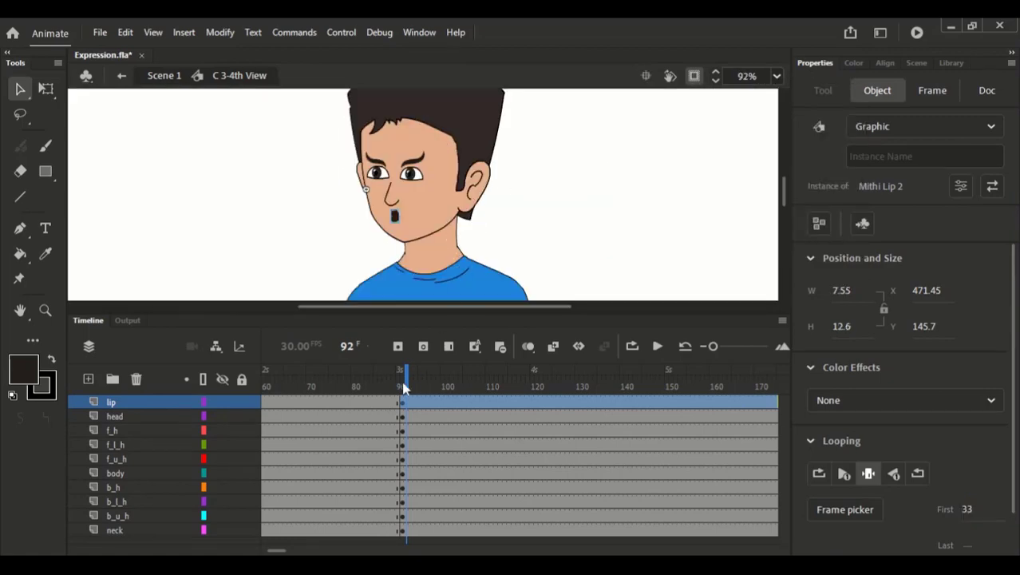
- Compare the eyebrow shapes at frames 91 and 117 inside the nested eye 2 symbol, then return to C 3-4th View
click(402, 385)
drag(281, 550, 279, 551)
double_click(414, 170)
double_click(414, 170)
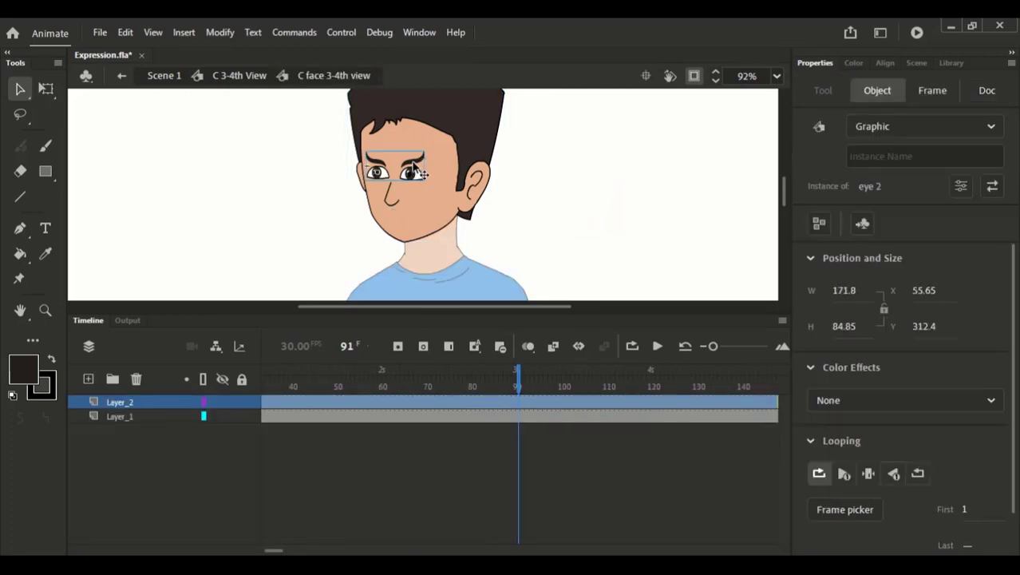
double_click(414, 170)
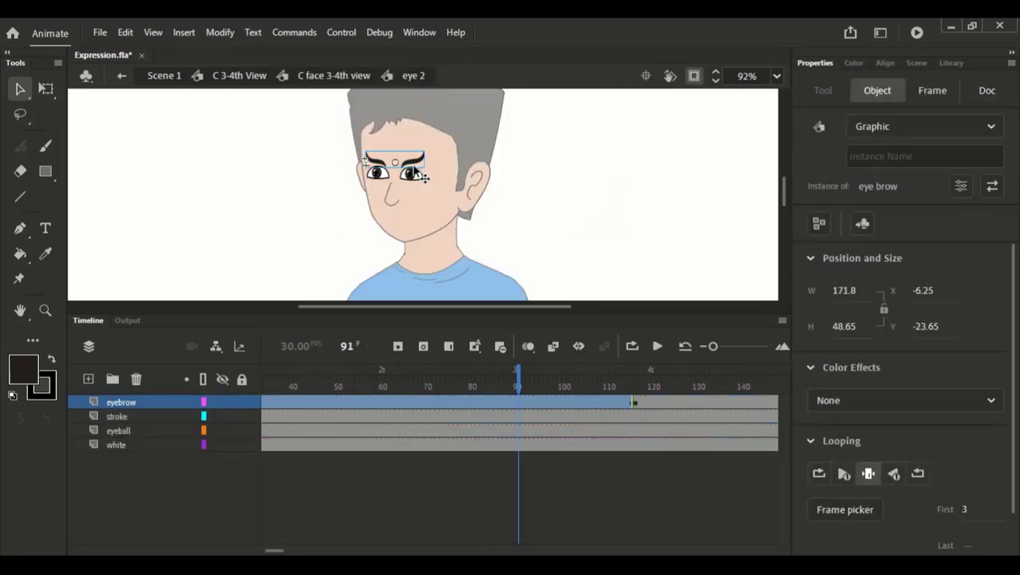
click(637, 384)
drag(636, 380, 635, 382)
click(477, 169)
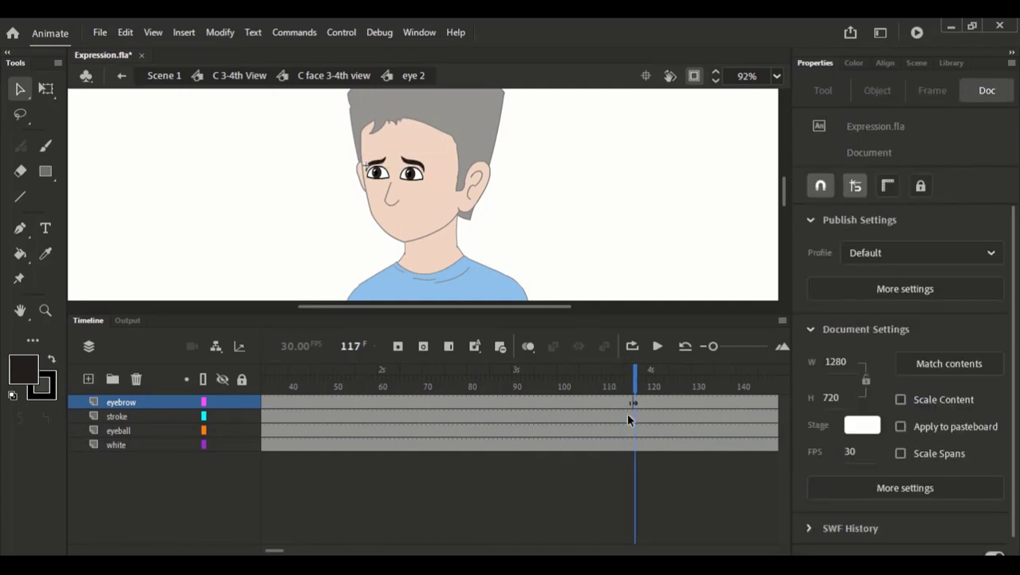
click(361, 76)
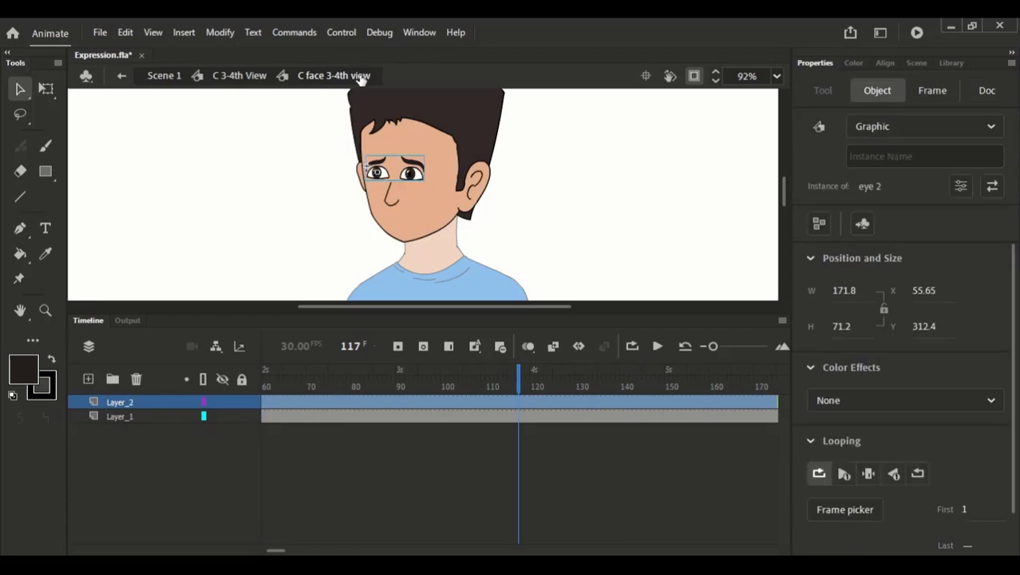
click(262, 75)
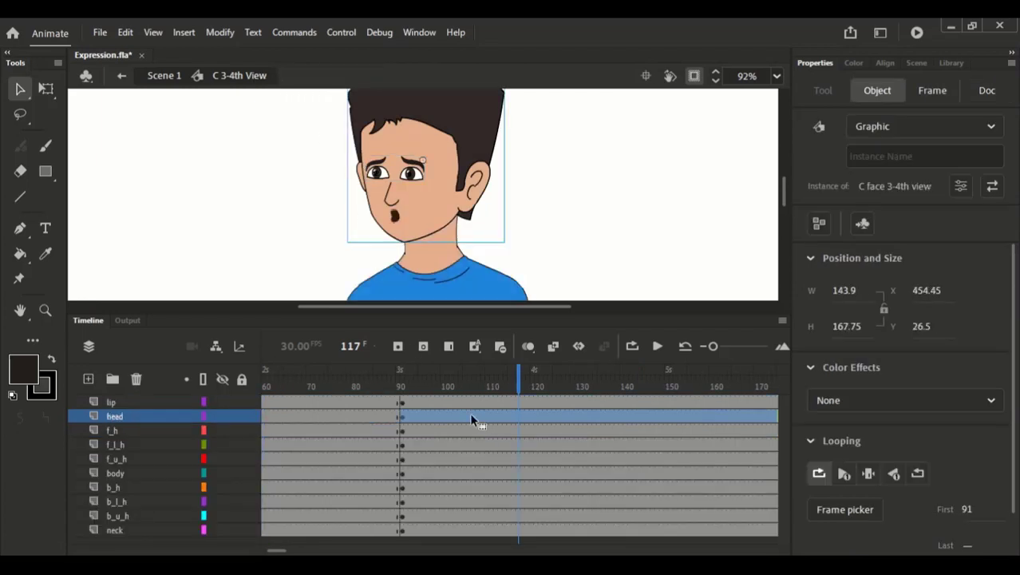
- Set the lip graphic's first frame to 38 in the span starting at frame 91 to restore the closed mouth
click(522, 378)
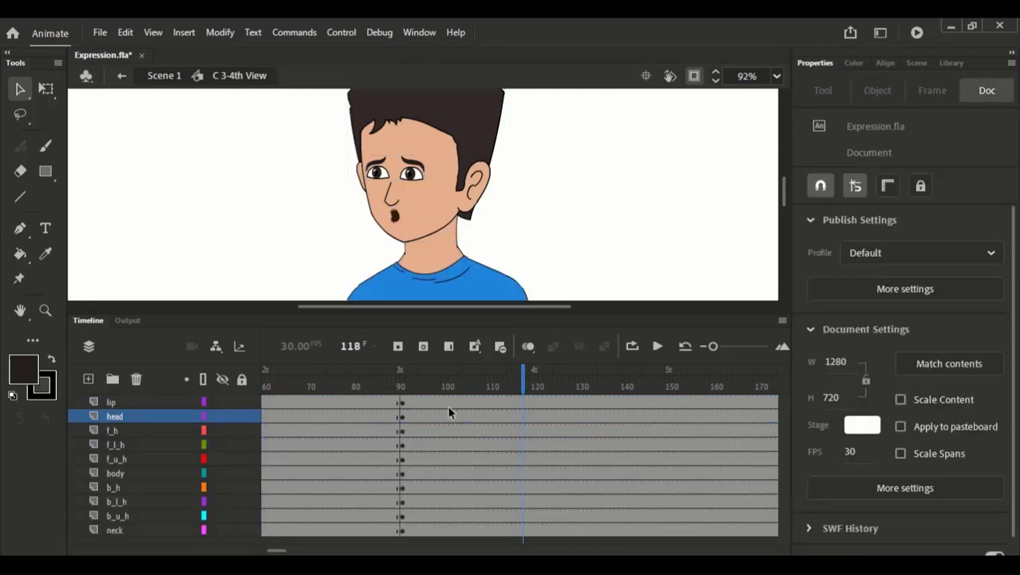
click(393, 213)
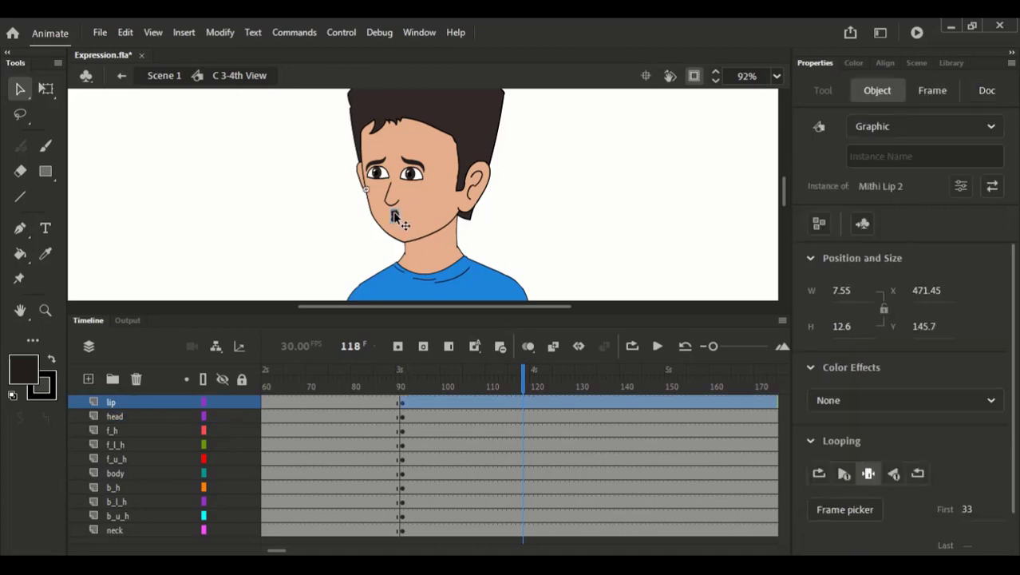
click(969, 510)
text(38)
- Insert keyframes at frame 117 on all layers from lip to neck
drag(525, 381, 518, 379)
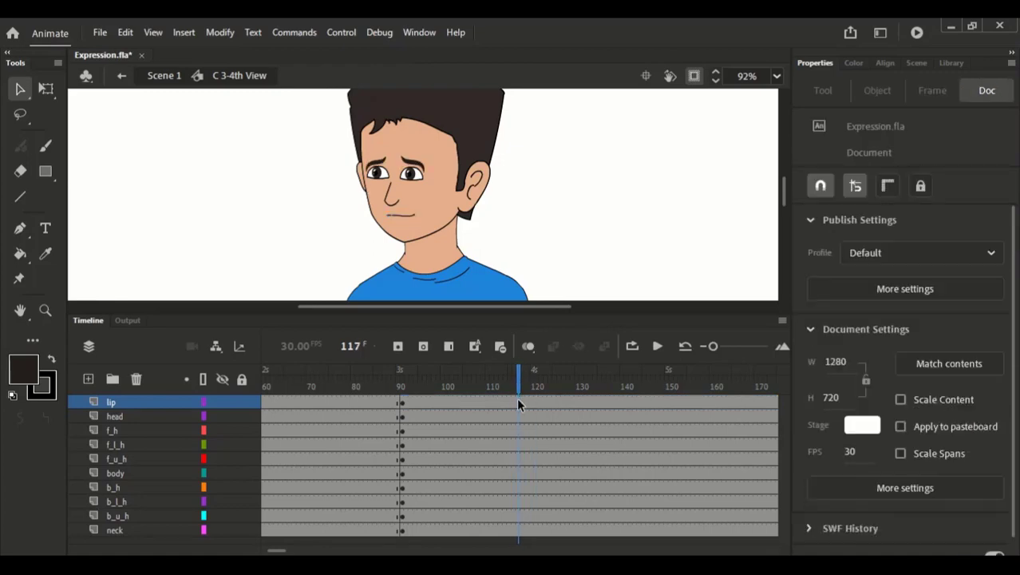
drag(518, 421, 520, 550)
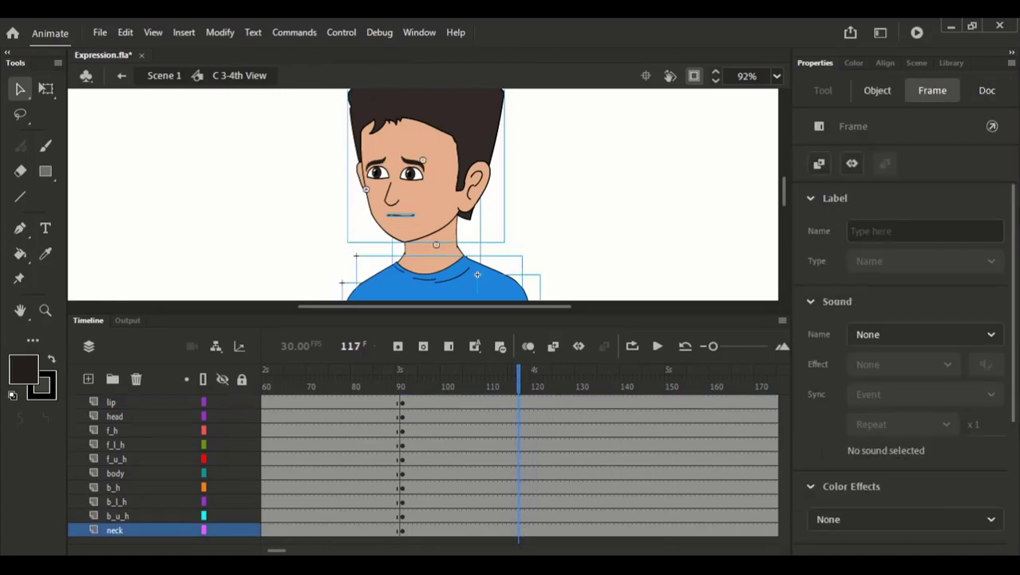
key(F6)
click(595, 155)
- Change the lip graphic at frame 117 to the open rounded mouth shape
click(409, 215)
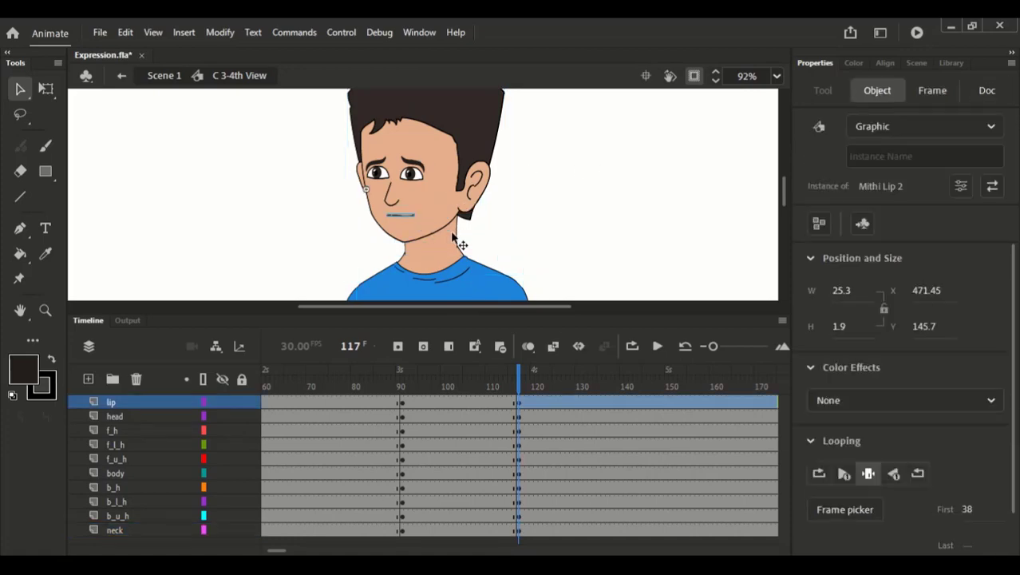
click(968, 506)
key(Up)
key(Up)
key(Up)
click(642, 230)
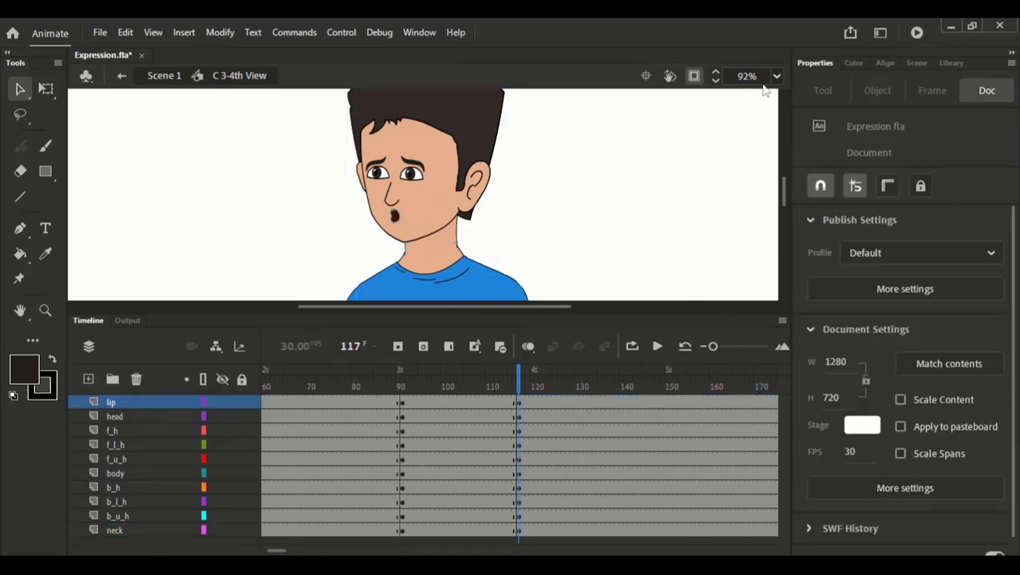
- Fit the stage in the window and play the animation through frame 117 to check the change of expression
click(776, 75)
click(807, 100)
click(461, 383)
key(Return)
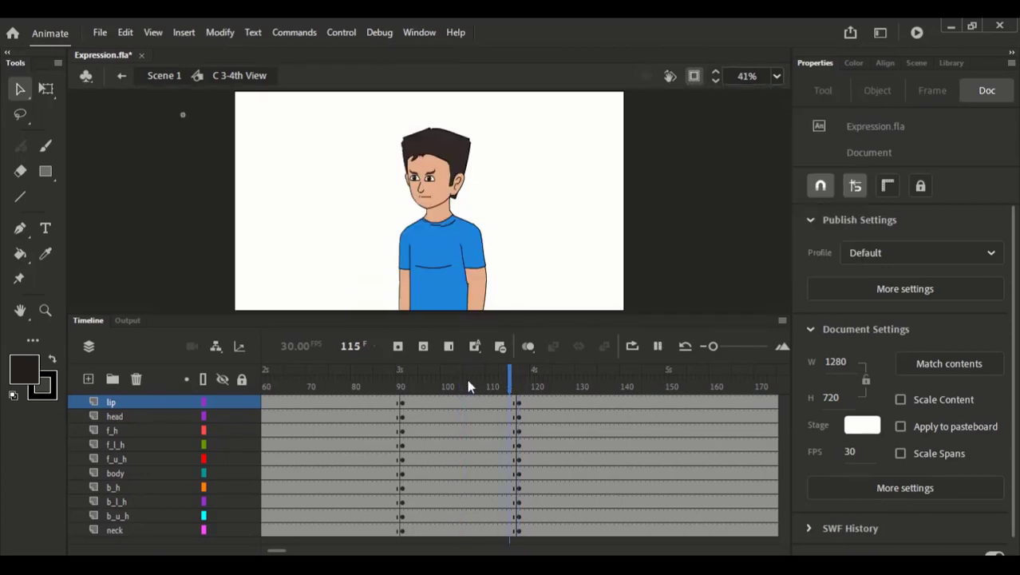
key(Return)
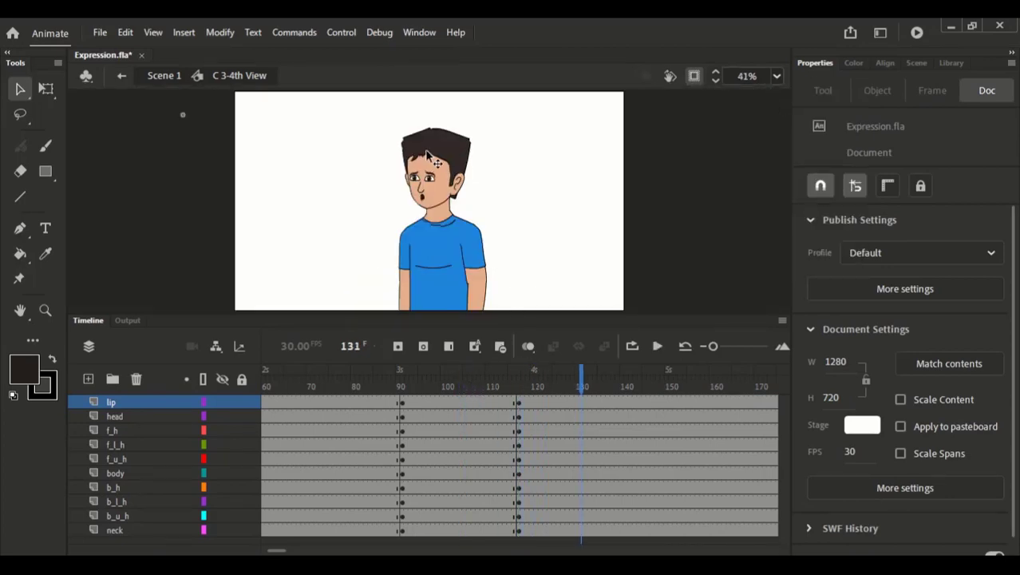
- Insert keyframes at frame 131 on all layers from lip to neck
scroll(446, 151, up, 5)
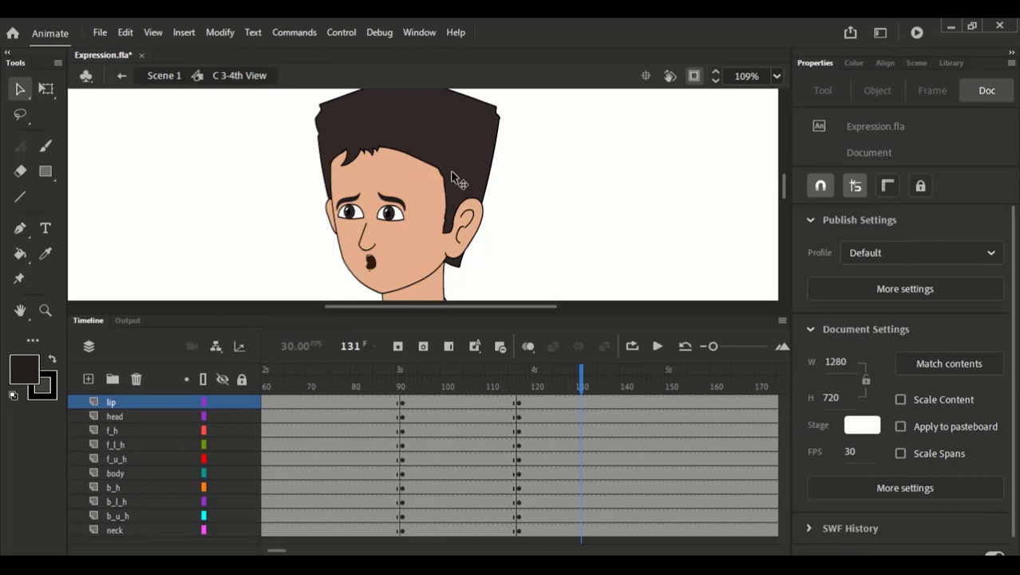
drag(505, 259, 509, 254)
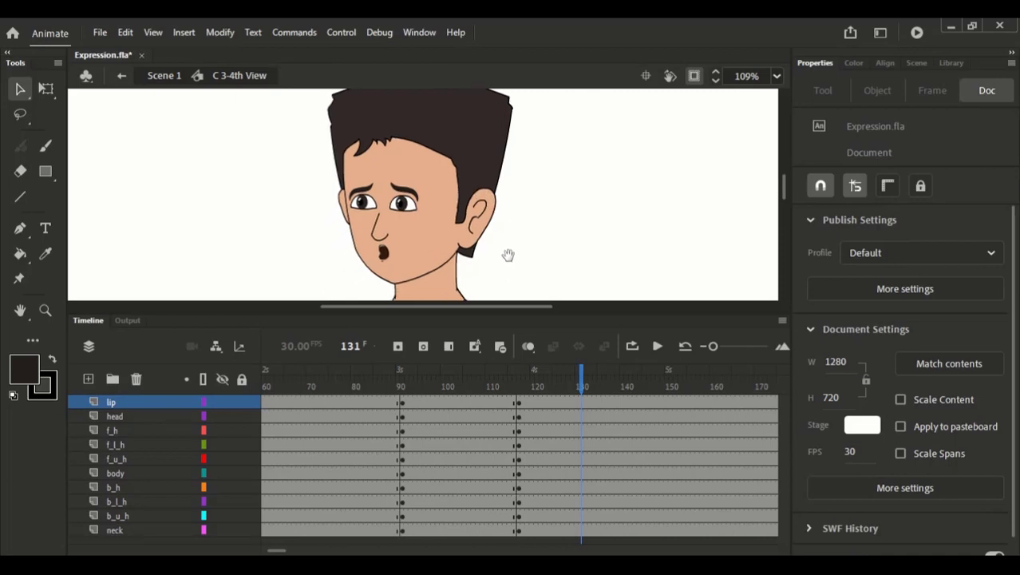
scroll(436, 494, right, 4)
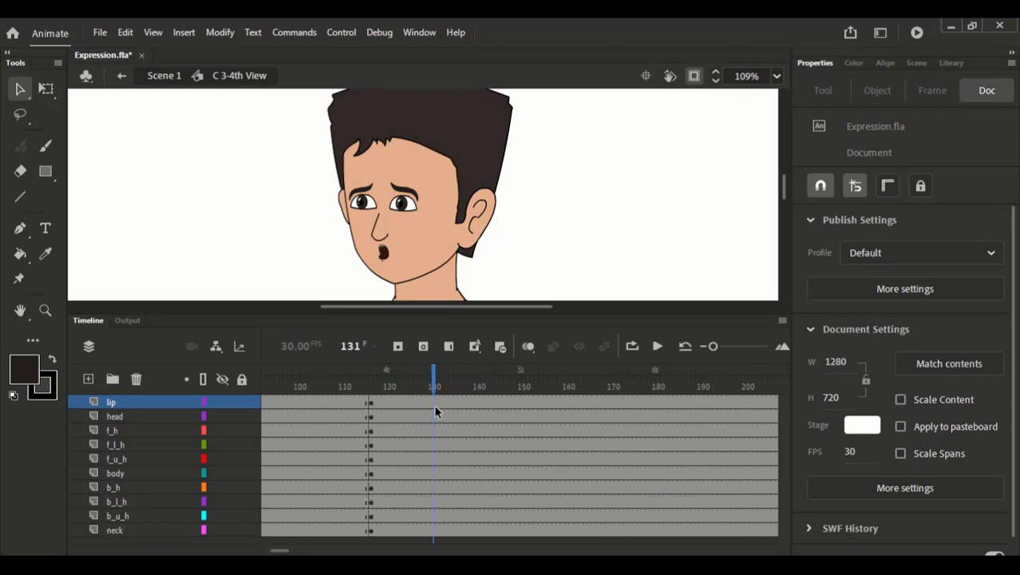
drag(435, 541, 435, 543)
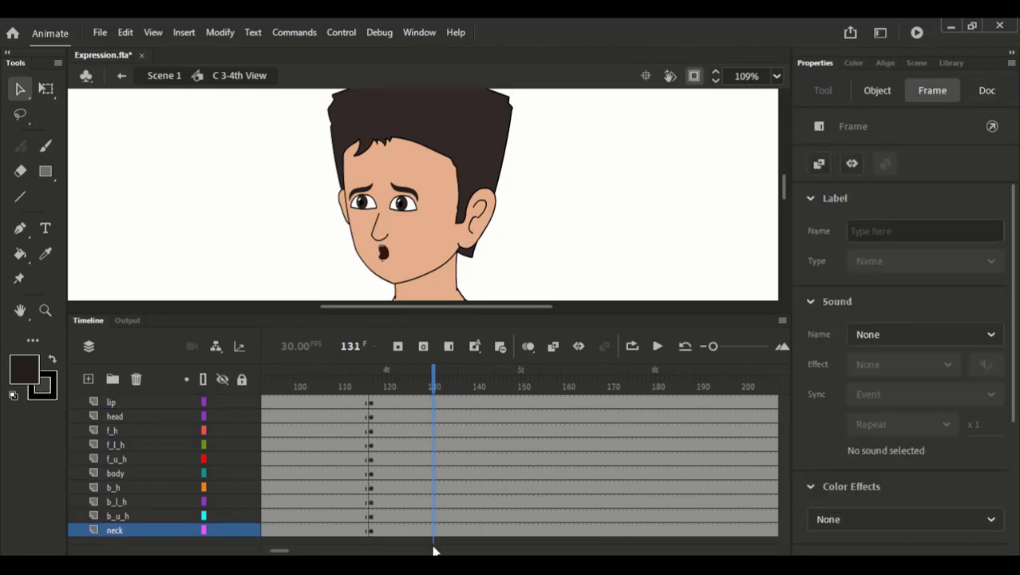
key(F6)
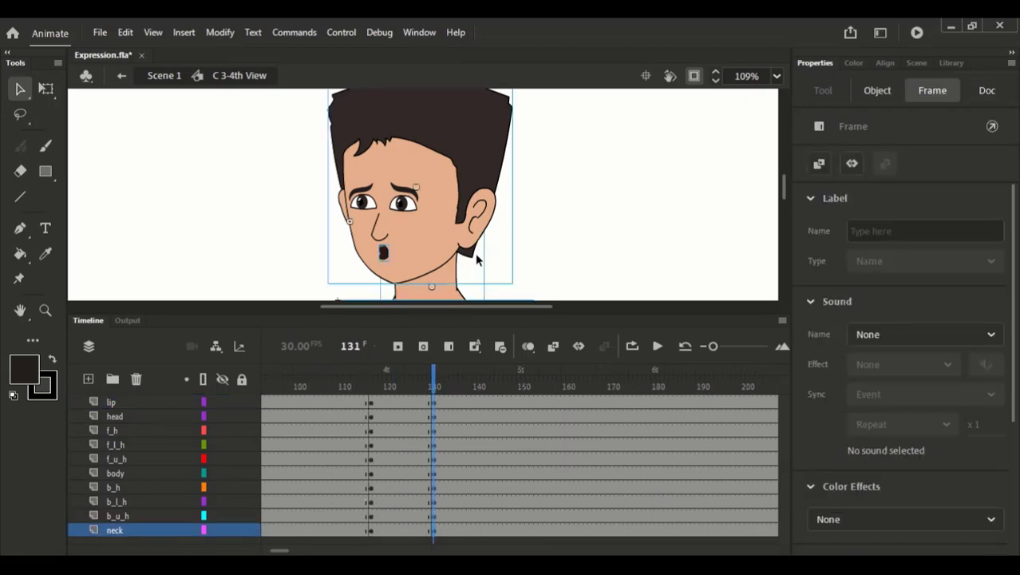
- With Free Transform, skew the whole character at frame 131 slightly toward the side he faces, with the transform point at its base
key(ctrl+2)
scroll(425, 199, up, 1)
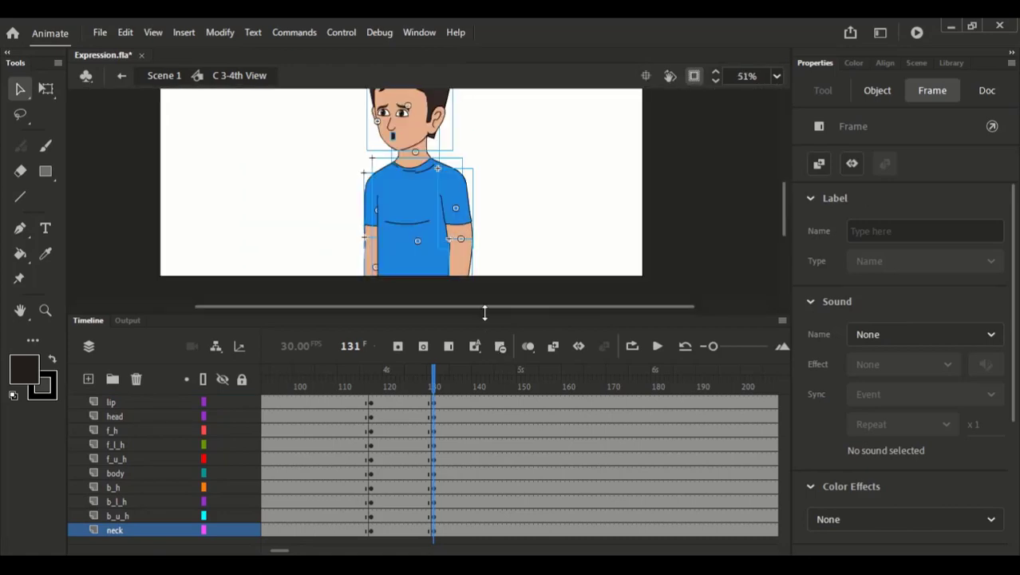
click(470, 230)
key(q)
drag(459, 219, 461, 286)
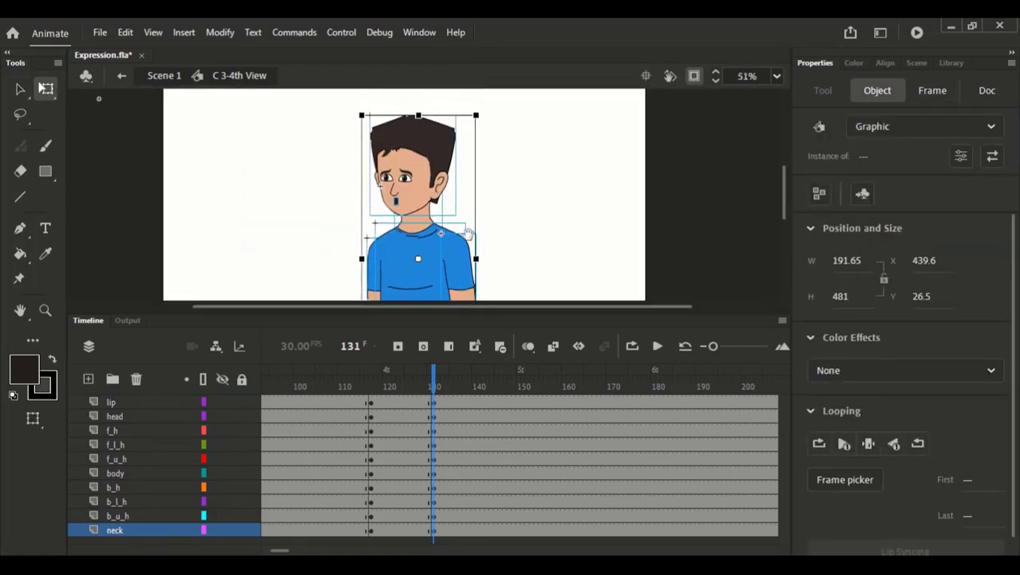
drag(432, 238, 419, 329)
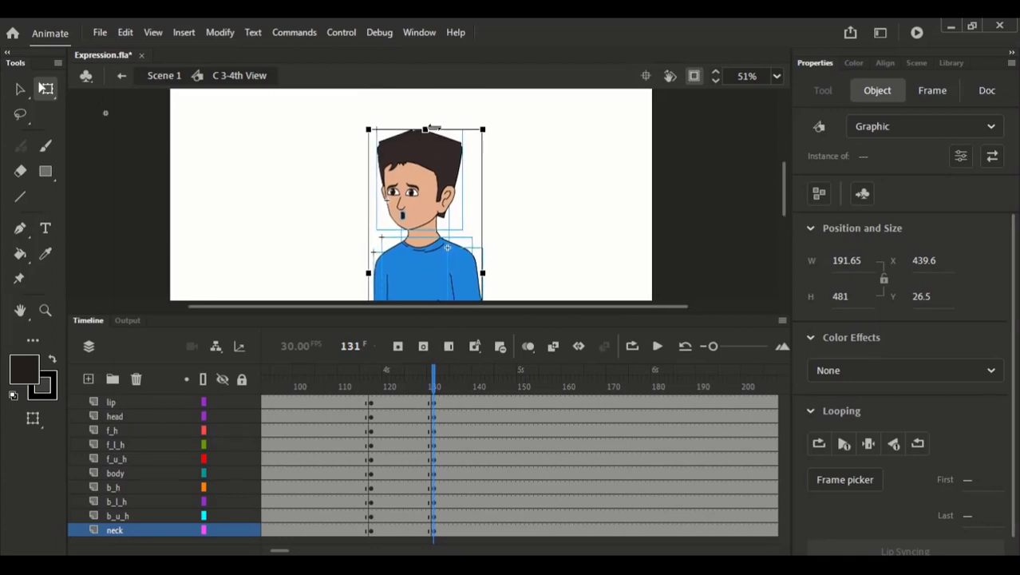
drag(434, 127, 429, 129)
click(502, 153)
- Rotate the head and lip together slightly at frame 131, with the transform point placed at the neck
click(402, 215)
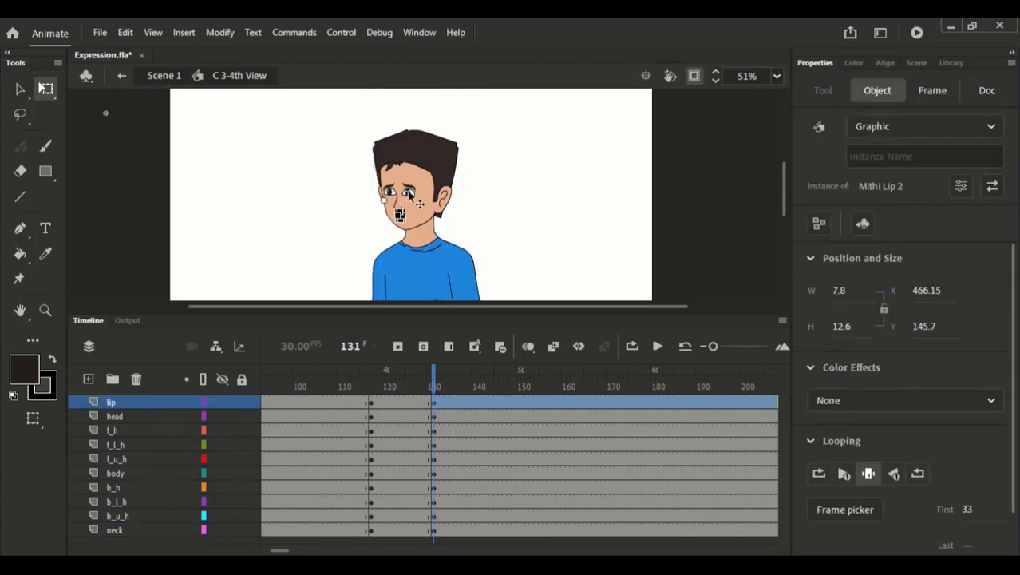
click(410, 194)
drag(416, 183, 416, 237)
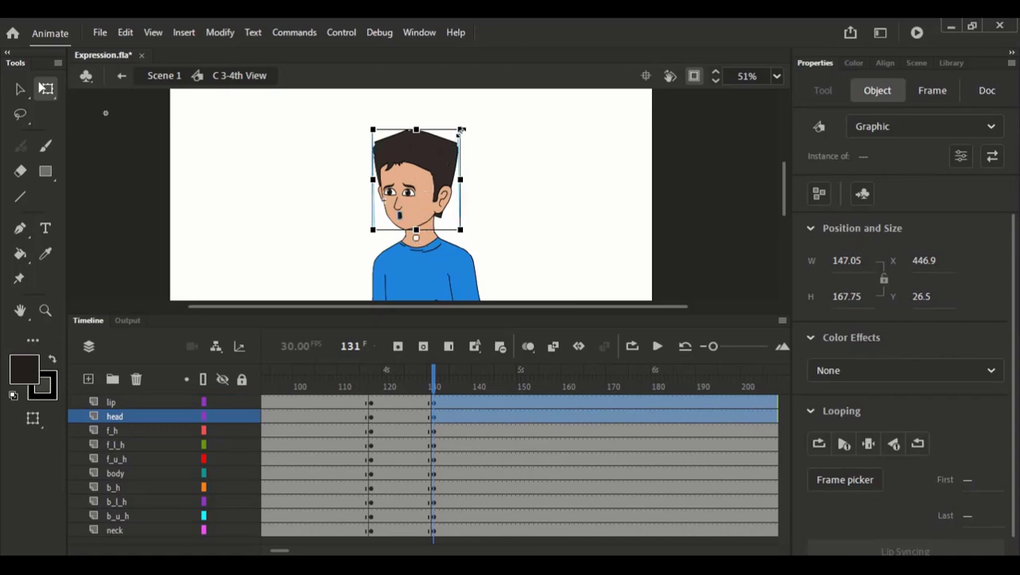
drag(467, 134, 462, 145)
- Show content outside the stage and rotate the three front arm parts slightly away from the torso about the shoulder at frame 131
drag(453, 253, 461, 155)
drag(521, 262, 470, 164)
click(693, 75)
drag(548, 271, 458, 148)
drag(476, 276, 480, 240)
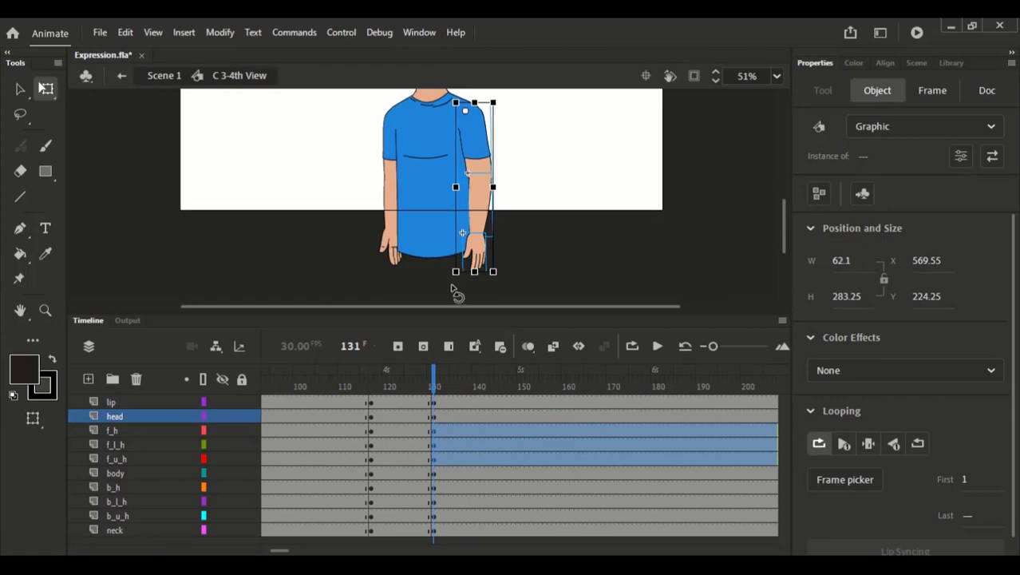
drag(456, 292, 459, 297)
- Rotate the three back arm parts slightly toward the torso about the shoulder, and clip the content outside the stage again
drag(341, 146, 395, 261)
drag(394, 124, 395, 106)
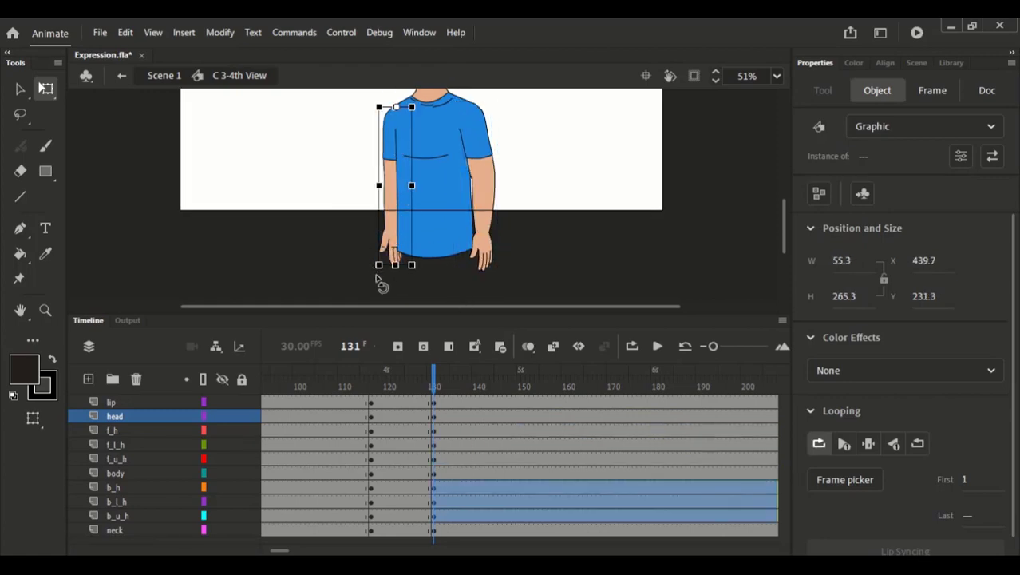
drag(382, 286, 383, 280)
click(777, 76)
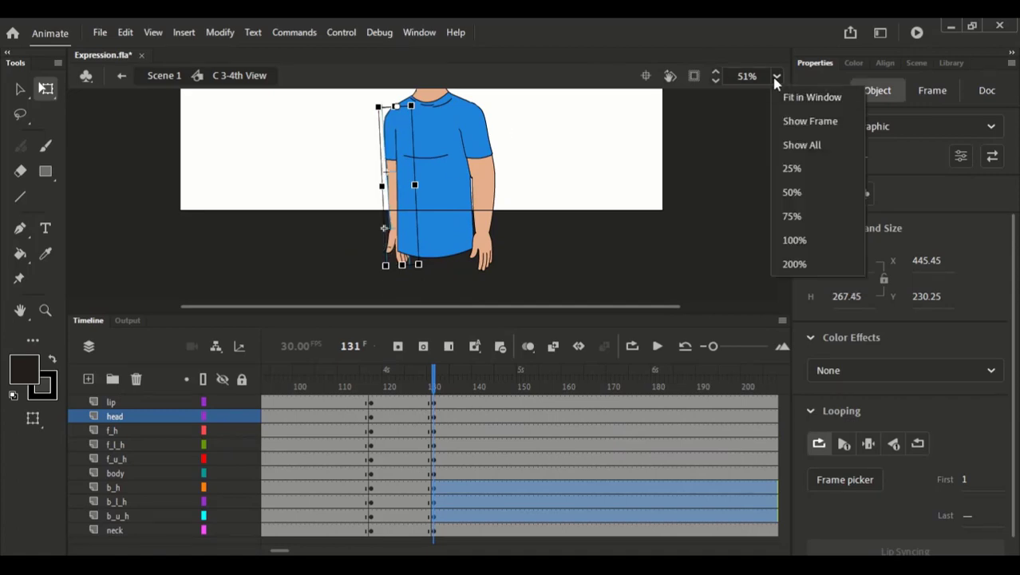
click(794, 97)
click(694, 77)
click(550, 232)
- Create classic tweens between frames 117 and 131 on all layers and set their ease to 100
drag(434, 378, 415, 530)
click(553, 346)
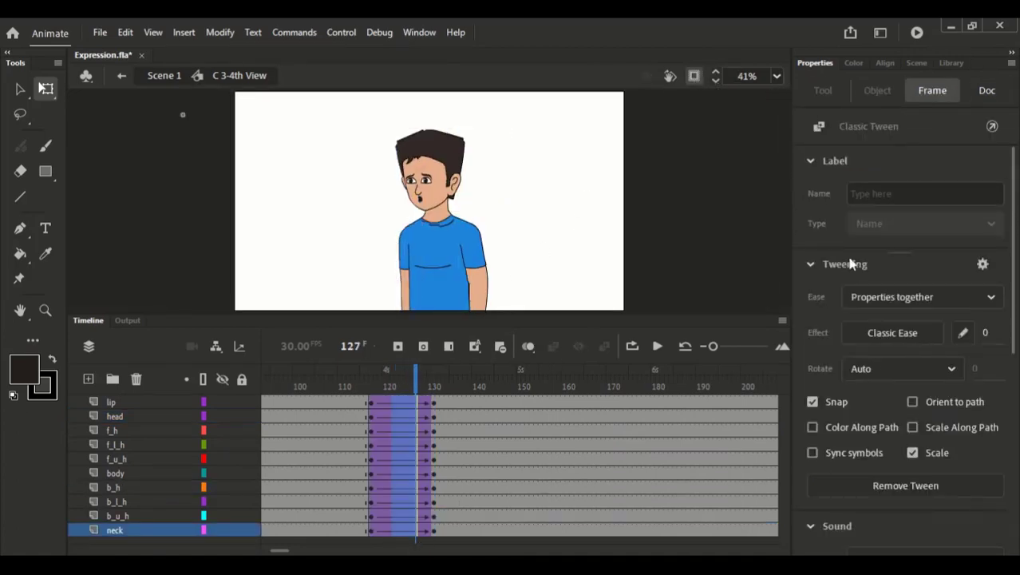
click(988, 334)
text(100)
key(Return)
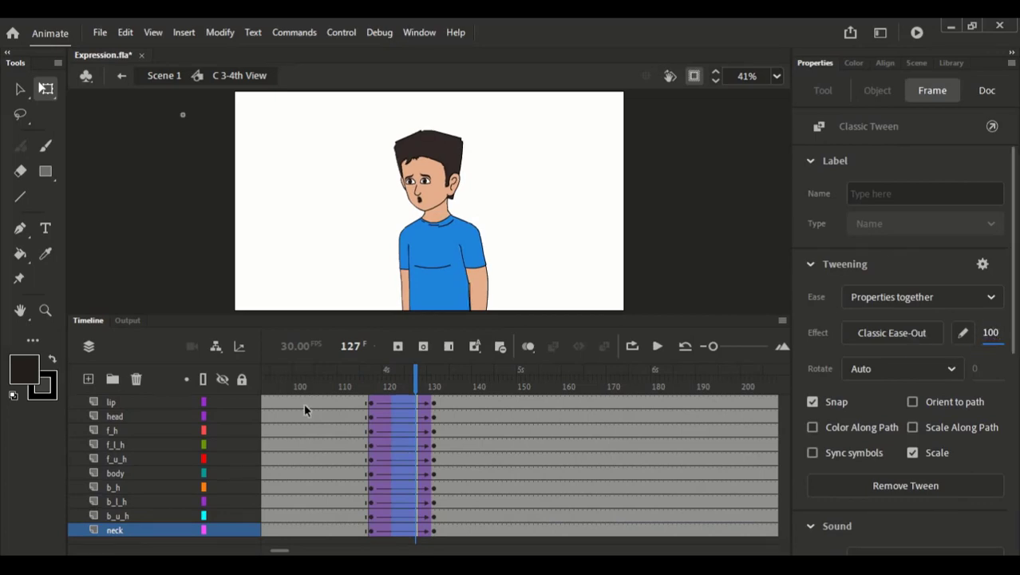
- Play the animation twice from before frame 117 to check the new eased body and head movement
click(311, 381)
key(Return)
drag(372, 382, 352, 383)
key(Return)
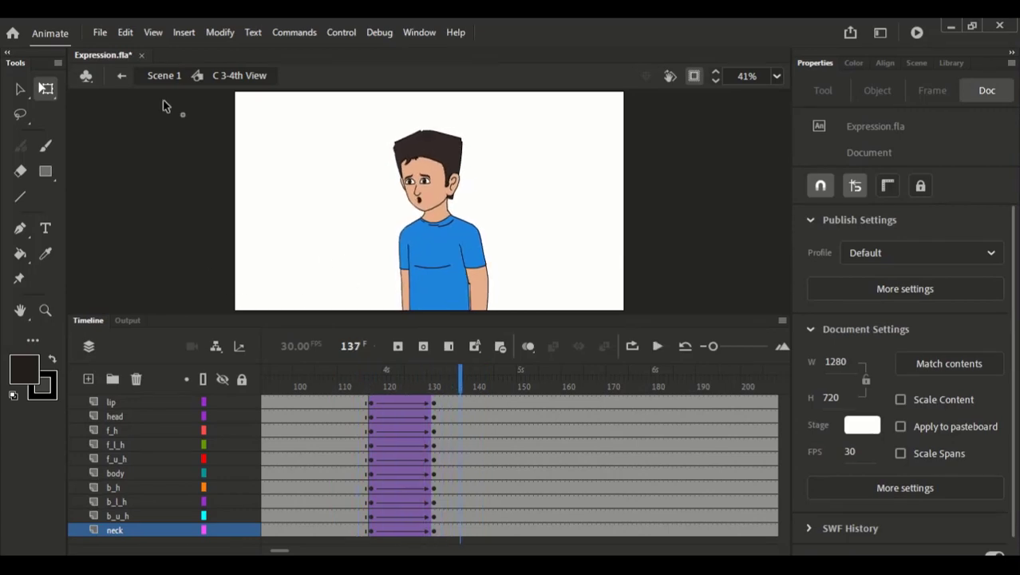
- Leave the character symbol for Scene 1 and return the playhead to the start of the main timeline
click(163, 75)
key(v)
drag(304, 549, 270, 549)
click(267, 384)
- Enlarge the stage area, play the complete expression animation in Scene 1 and return to frame 1
click(321, 571)
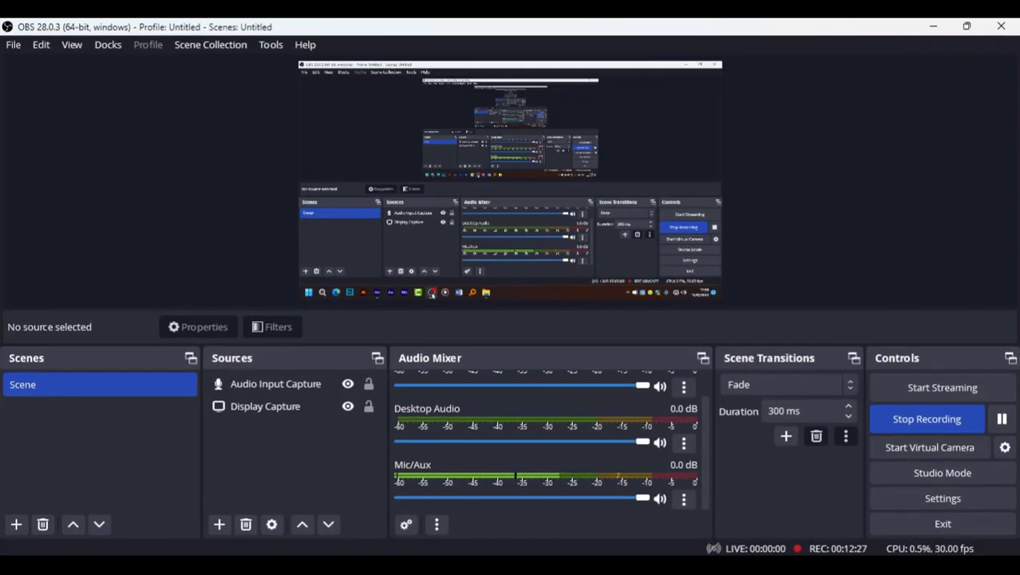
click(321, 572)
drag(406, 313, 383, 441)
key(Return)
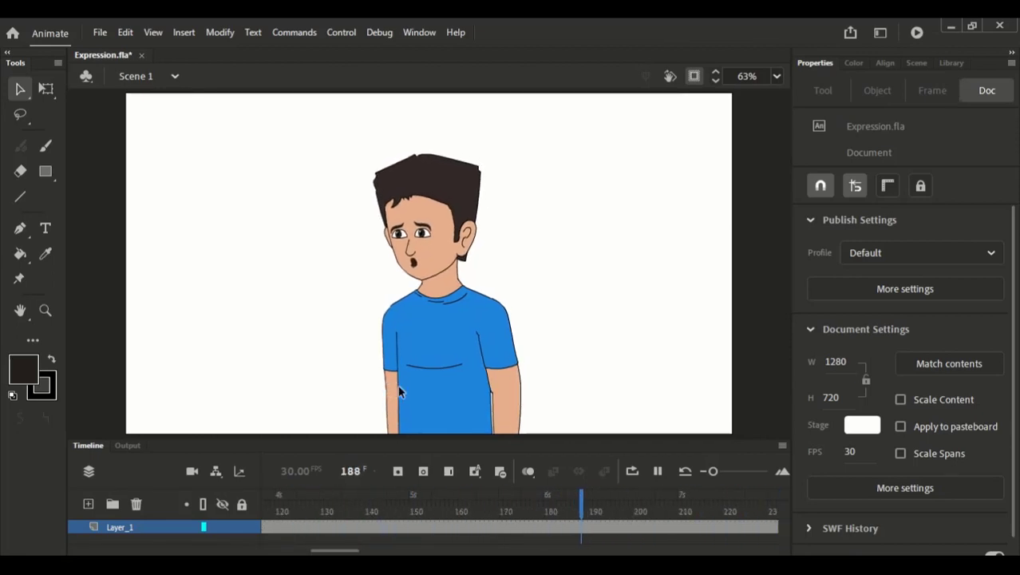
drag(292, 550, 285, 550)
drag(295, 510, 246, 508)
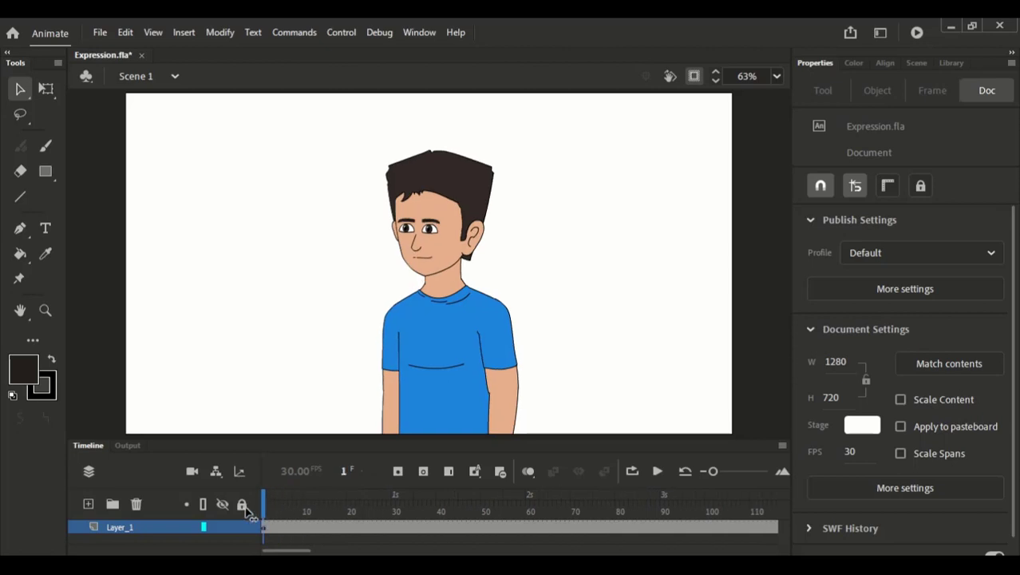